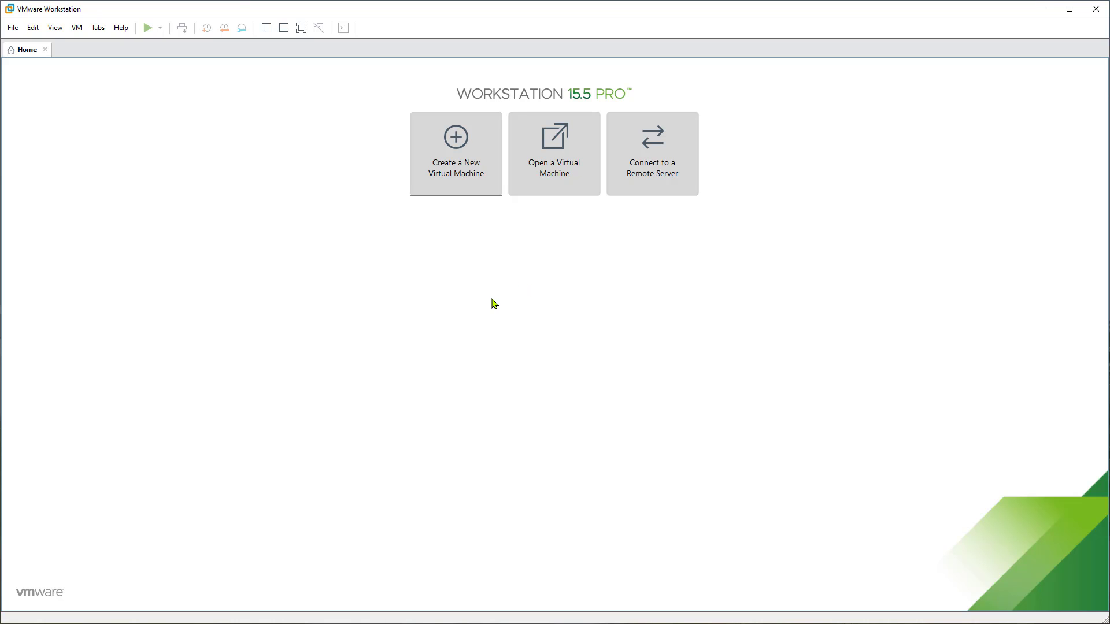
- Inspect the VMnet8 NAT settings in the Virtual Network Editor without making changes
{"action": "left_click", "coordinate": [32, 31]}
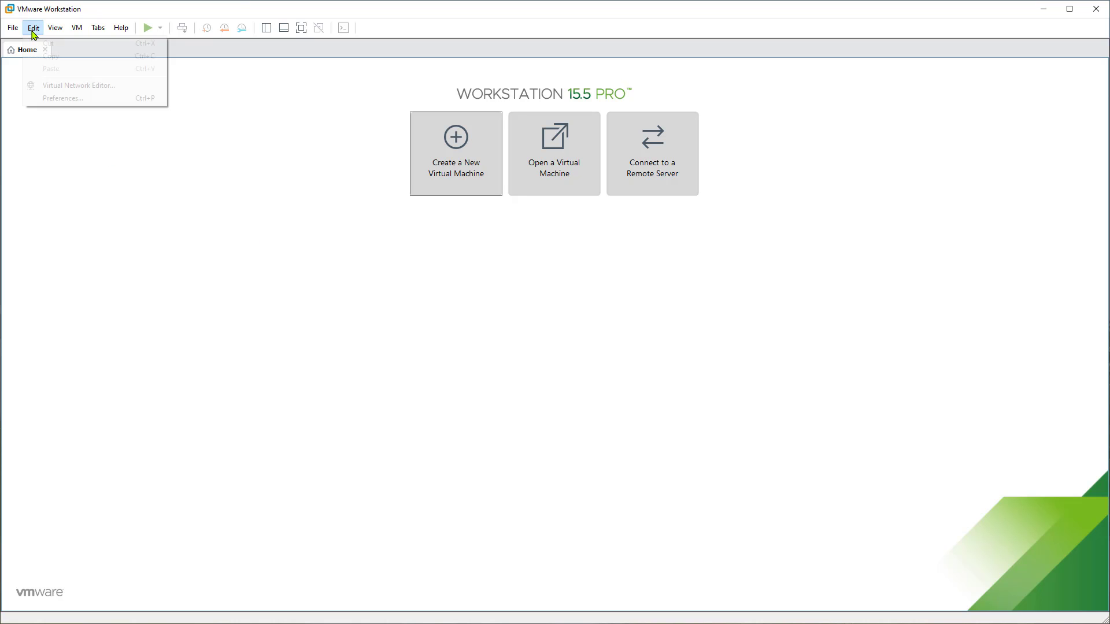
{"action": "left_click", "coordinate": [68, 86]}
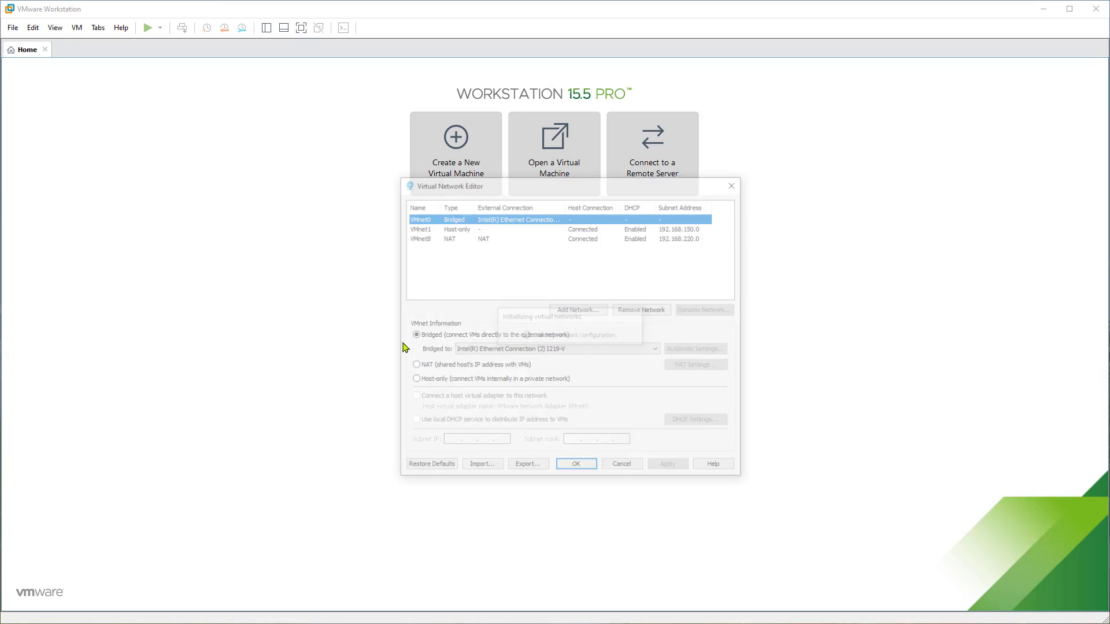
{"action": "left_click", "coordinate": [418, 238]}
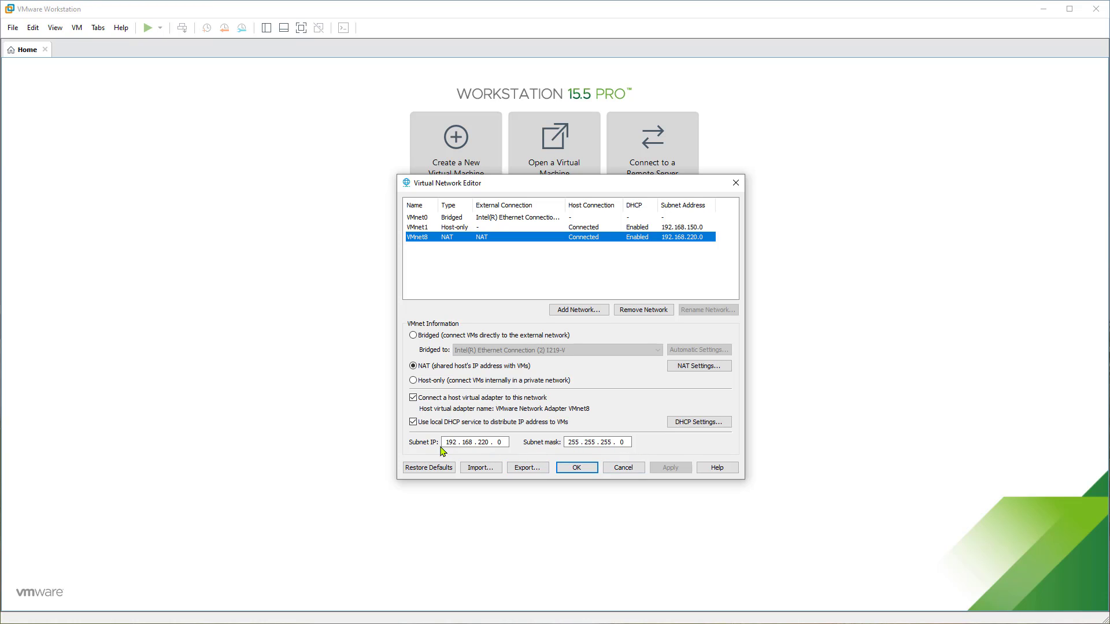
{"action": "left_click", "coordinate": [623, 469]}
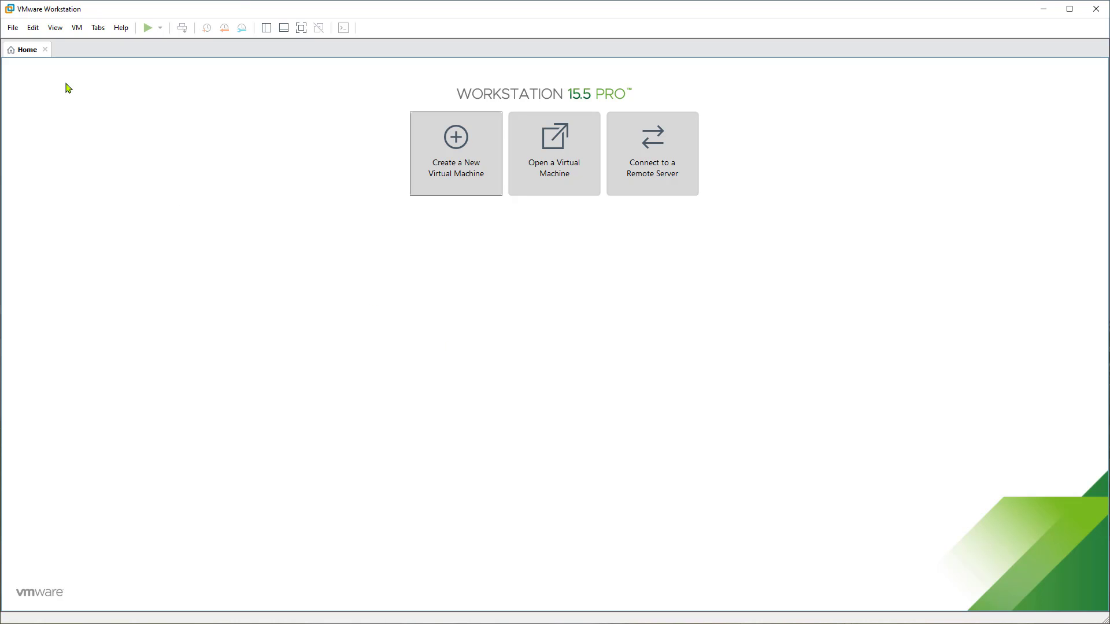
- Start a Typical new VM using the VMvisor installer ISO from e:\os\VMware\v7.0\
{"action": "left_click", "coordinate": [425, 173]}
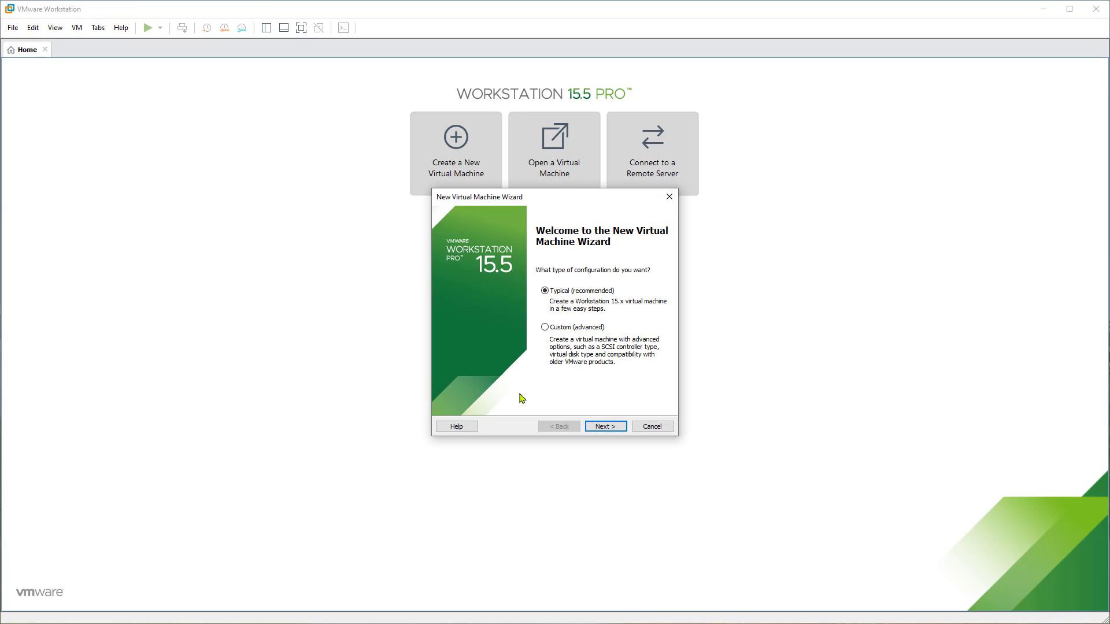
{"action": "left_click", "coordinate": [608, 427]}
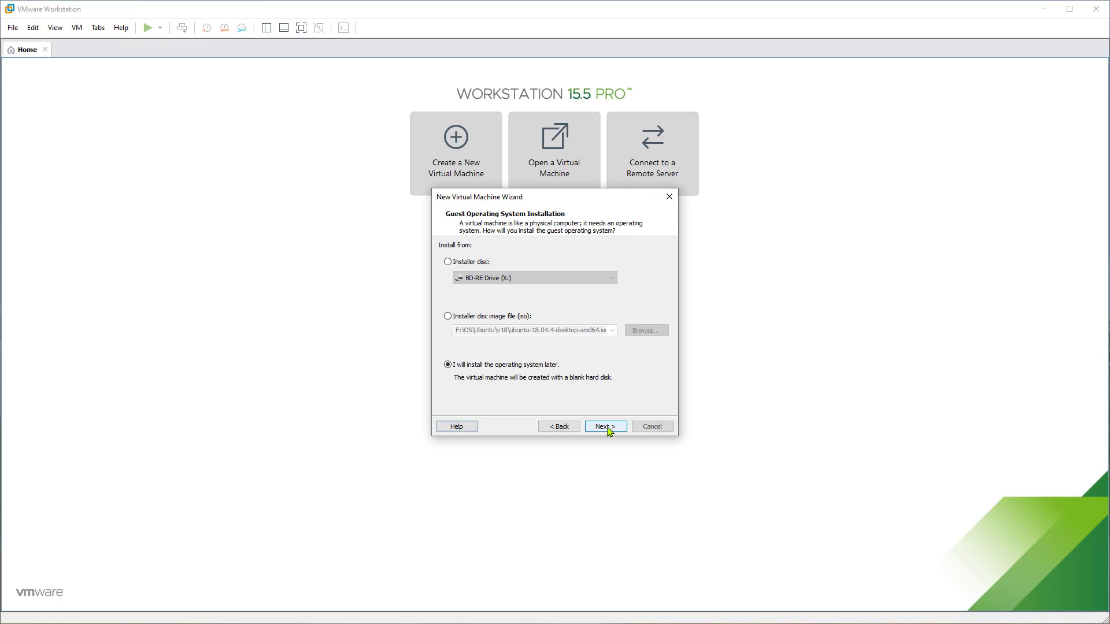
{"action": "left_click", "coordinate": [448, 317]}
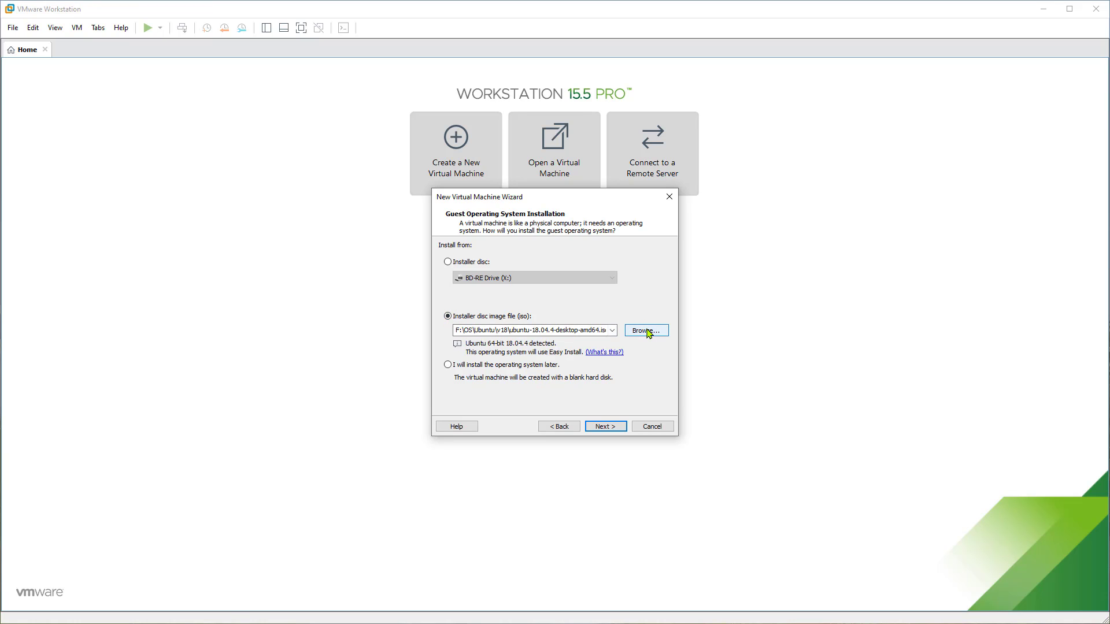
{"action": "left_click", "coordinate": [645, 330]}
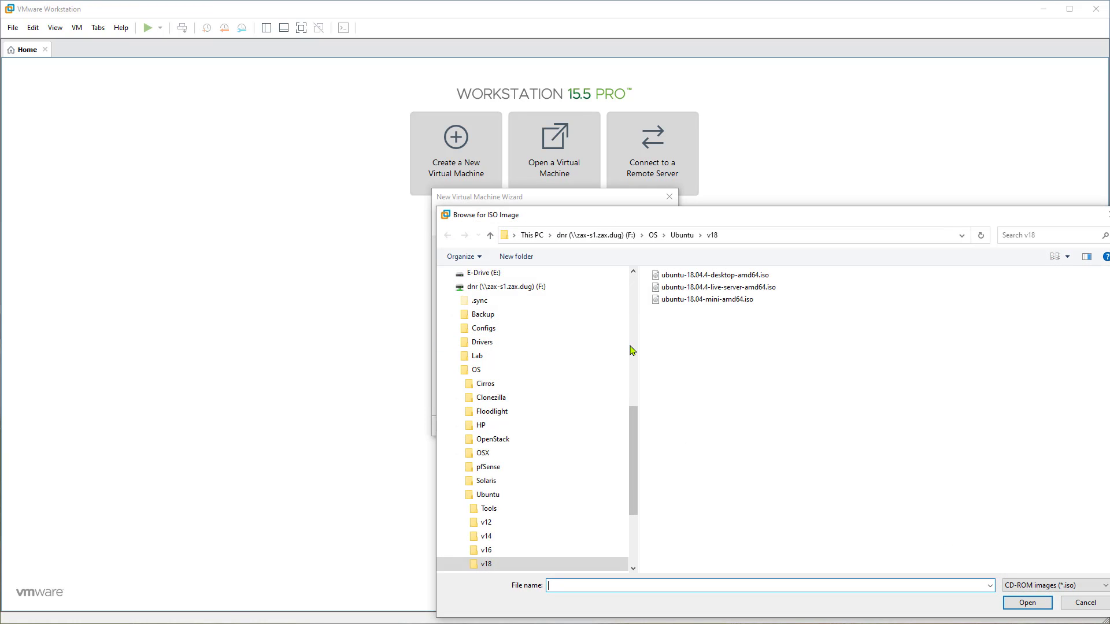
{"action": "type", "text": "e:\\os\\VMware"}
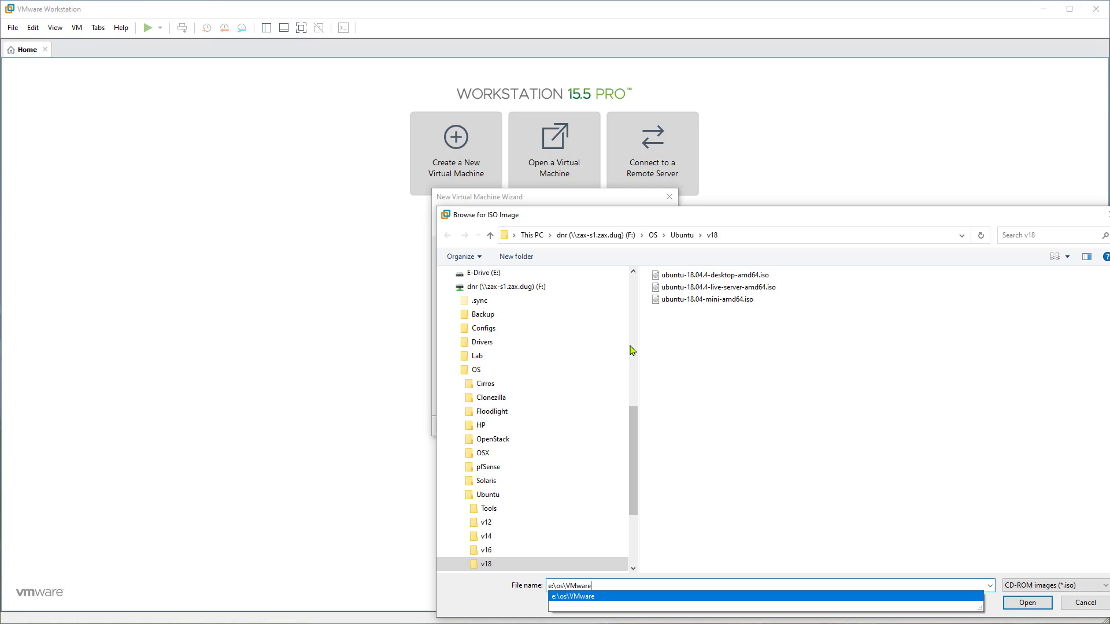
{"action": "type", "text": "\\v7.0\\"}
{"action": "key", "text": "Down"}
{"action": "key", "text": "Down"}
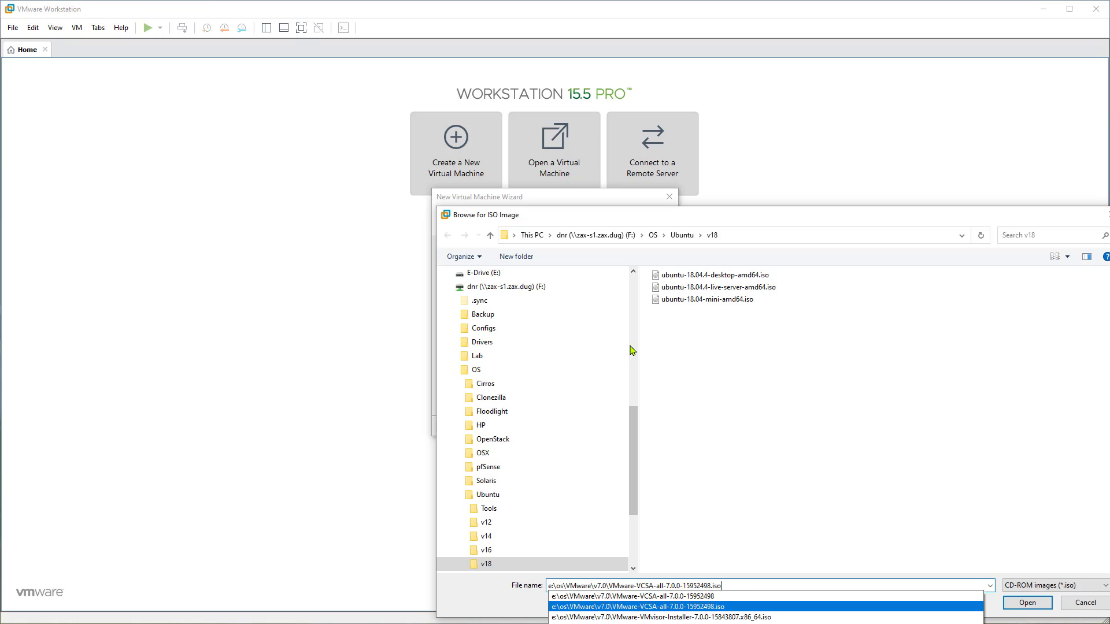
{"action": "key", "text": "Down"}
{"action": "key", "text": "Return"}
{"action": "key", "text": "Return"}
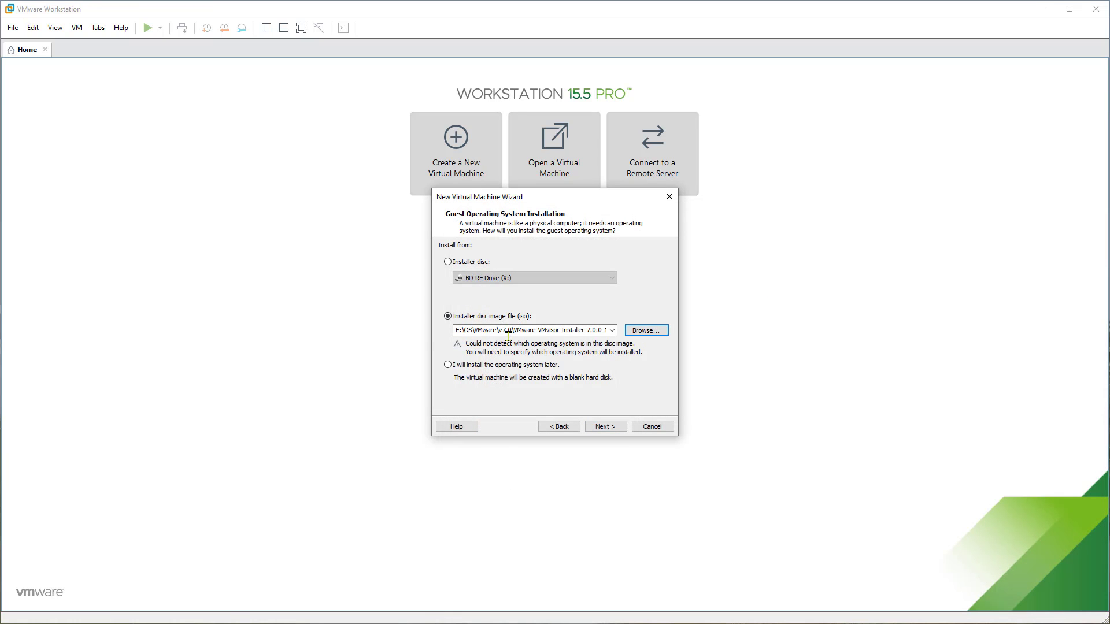
- Set the guest operating system to VMware ESX, version VMware ESXi 6.x
{"action": "left_click", "coordinate": [605, 426]}
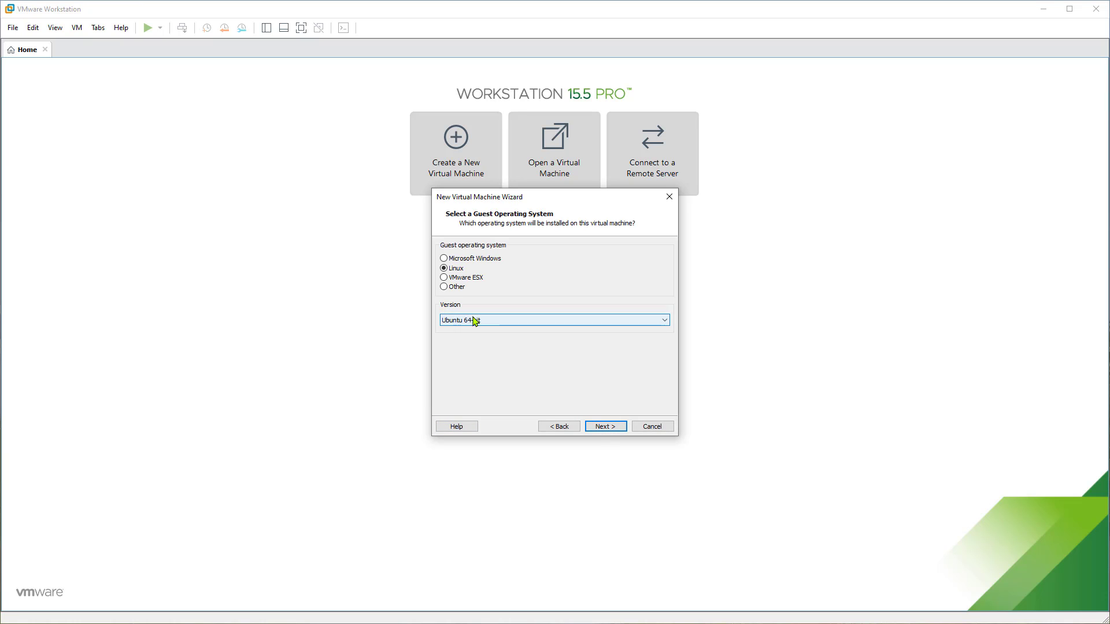
{"action": "left_click", "coordinate": [472, 280]}
{"action": "left_click", "coordinate": [471, 322]}
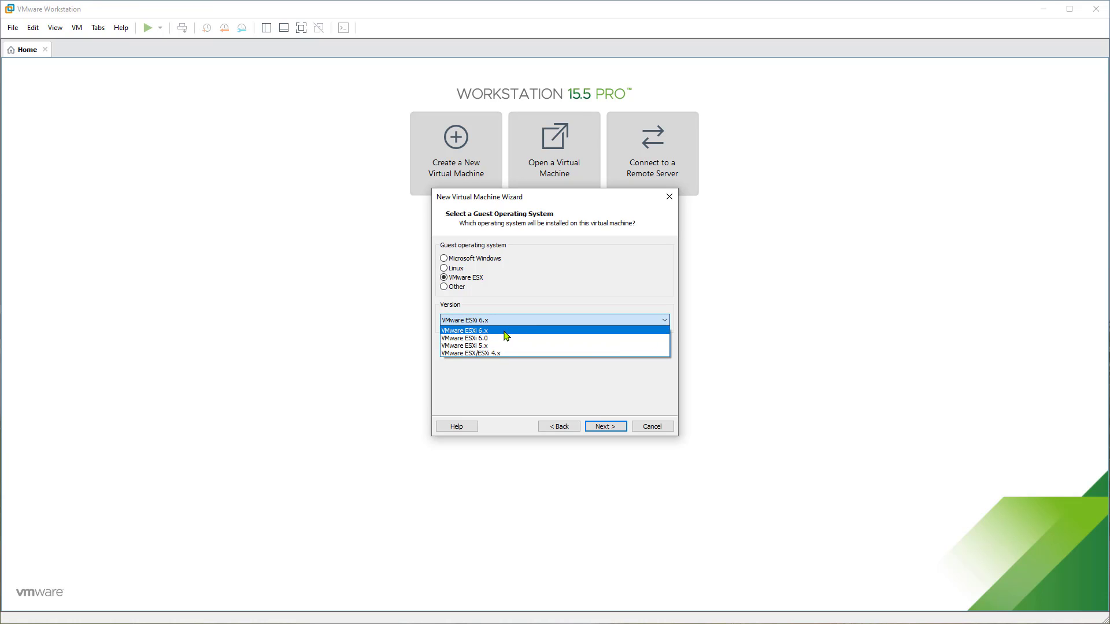
{"action": "left_click", "coordinate": [504, 333]}
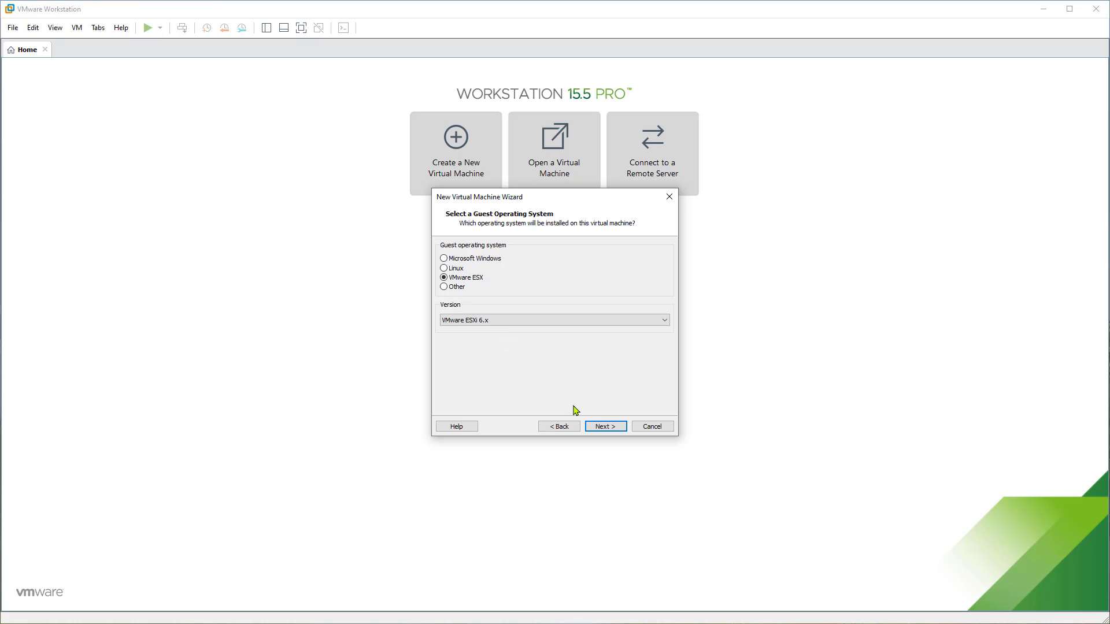
- Name the virtual machine esxi-01 and store it in d:\vm\esxi-01
{"action": "left_click", "coordinate": [605, 427]}
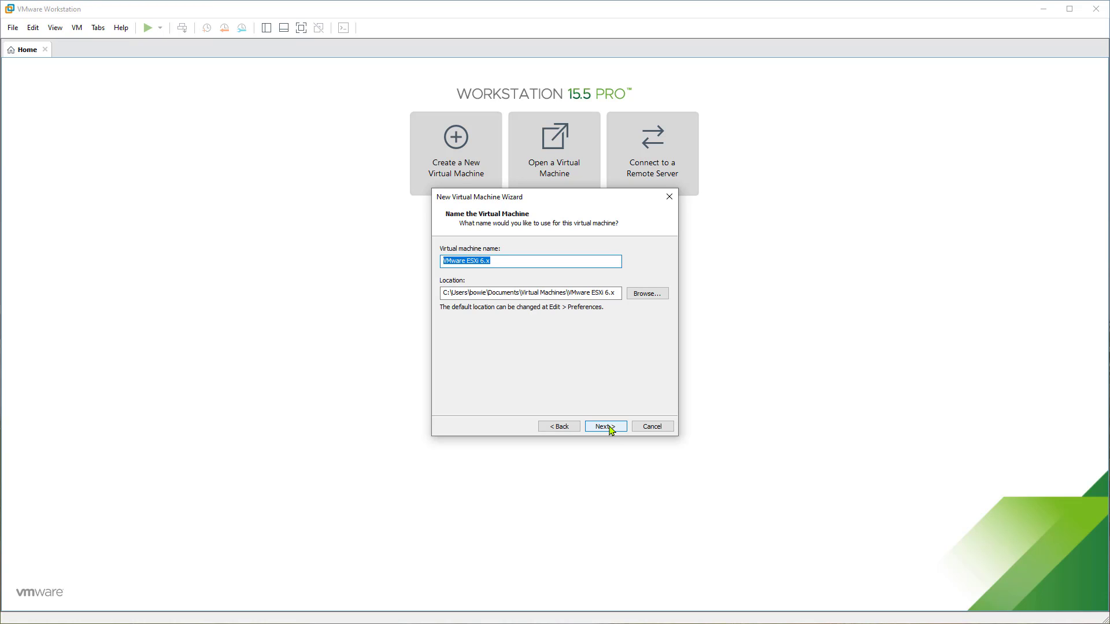
{"action": "type", "text": "e"}
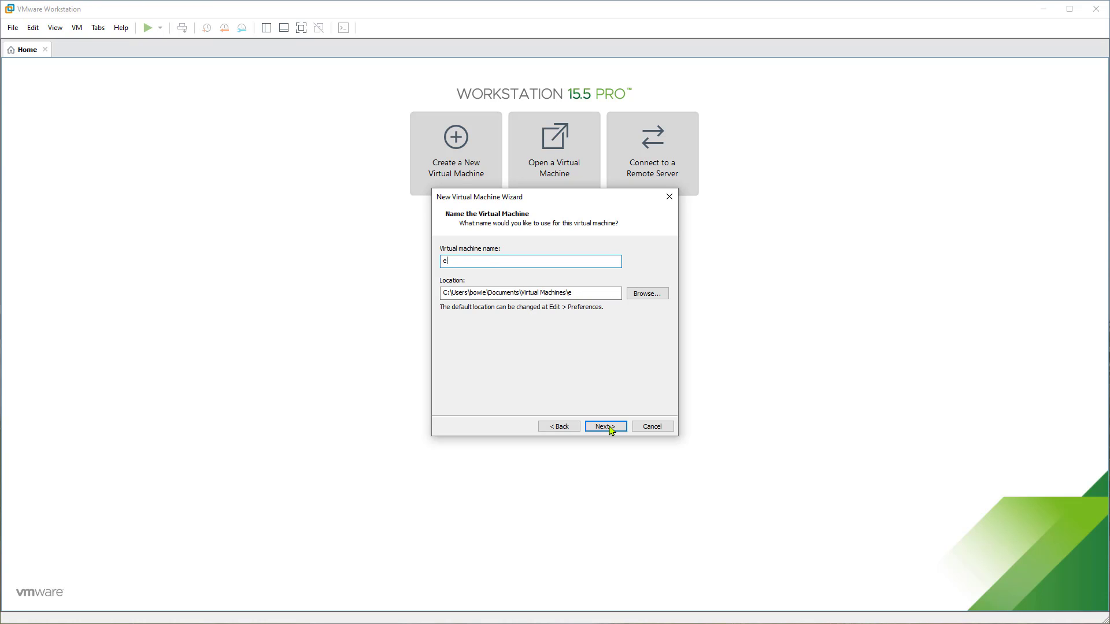
{"action": "type", "text": "sxi-01"}
{"action": "key", "text": "Tab"}
{"action": "type", "text": "d:\\v"}
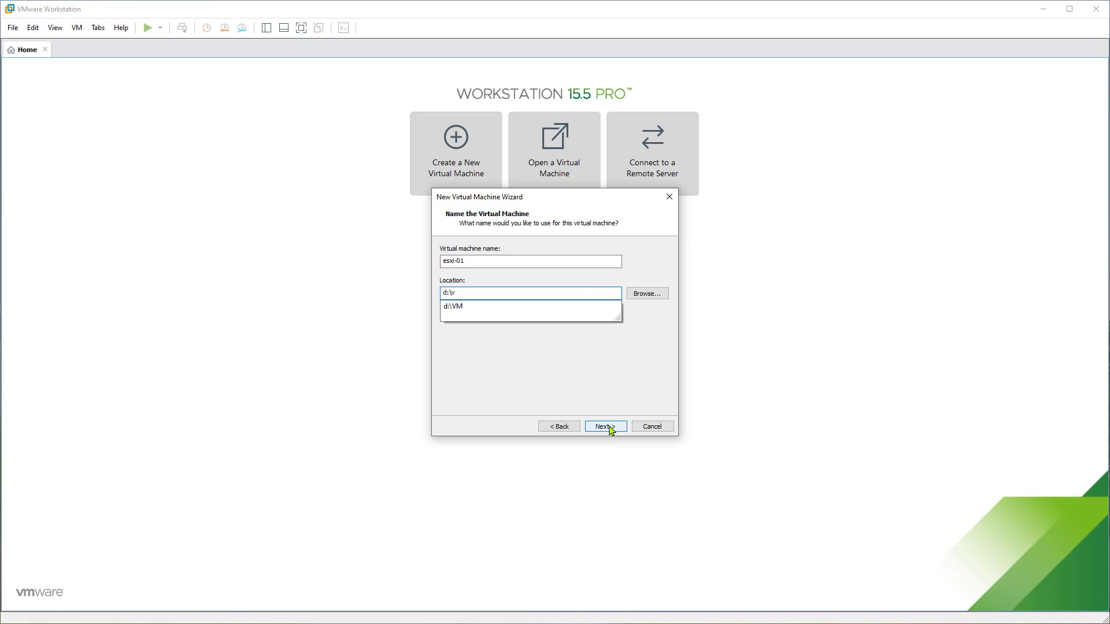
{"action": "type", "text": "m\\esxi-01"}
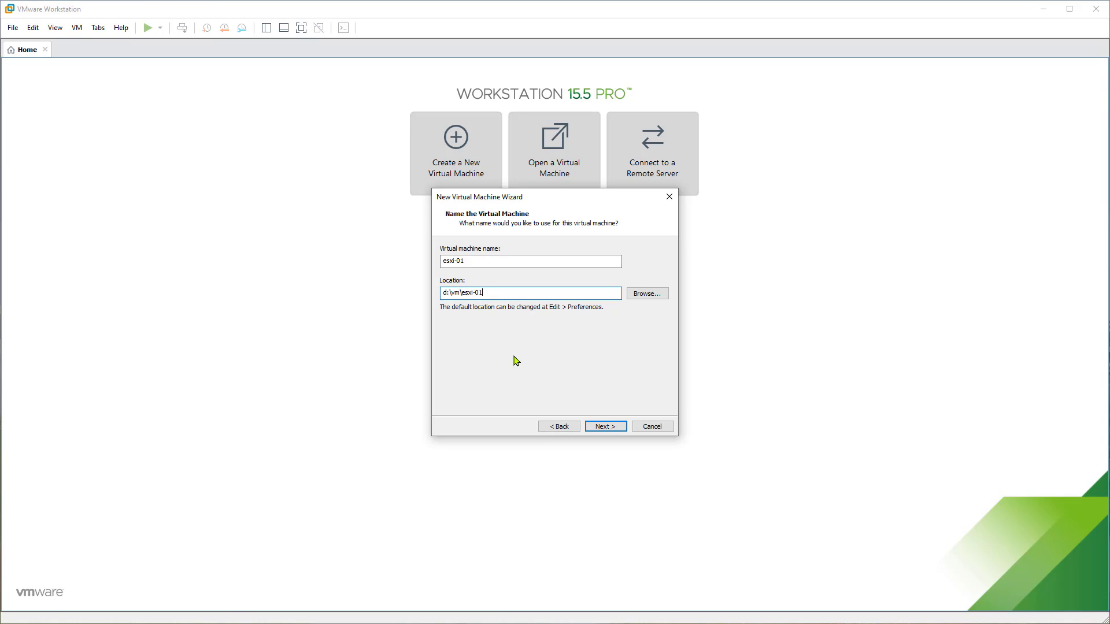
{"action": "left_click", "coordinate": [608, 428]}
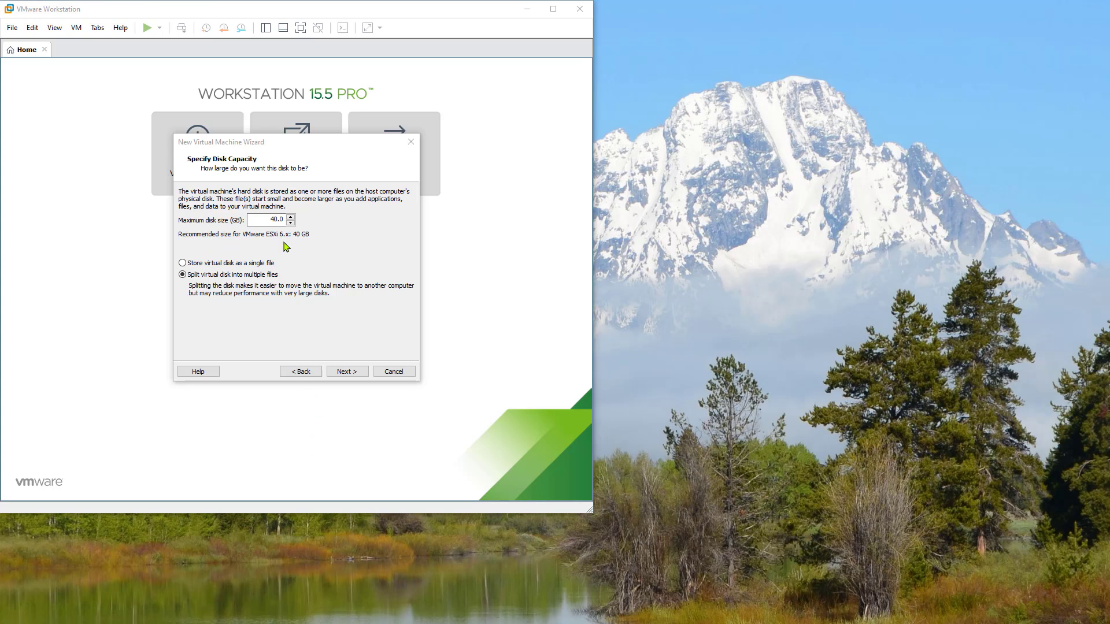
- Change the disk size from 40.0 GB to 10 GB as a single file, then open hardware customization
{"action": "left_click_drag", "start_coordinate": [265, 219], "coordinate": [286, 219]}
{"action": "type", "text": "10"}
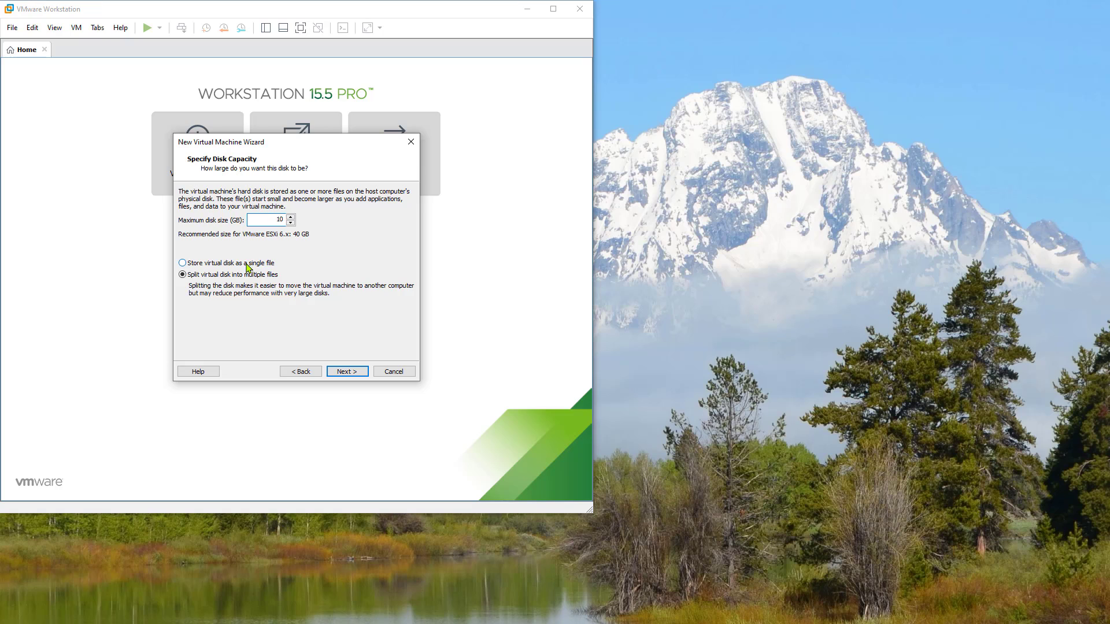
{"action": "left_click", "coordinate": [246, 263]}
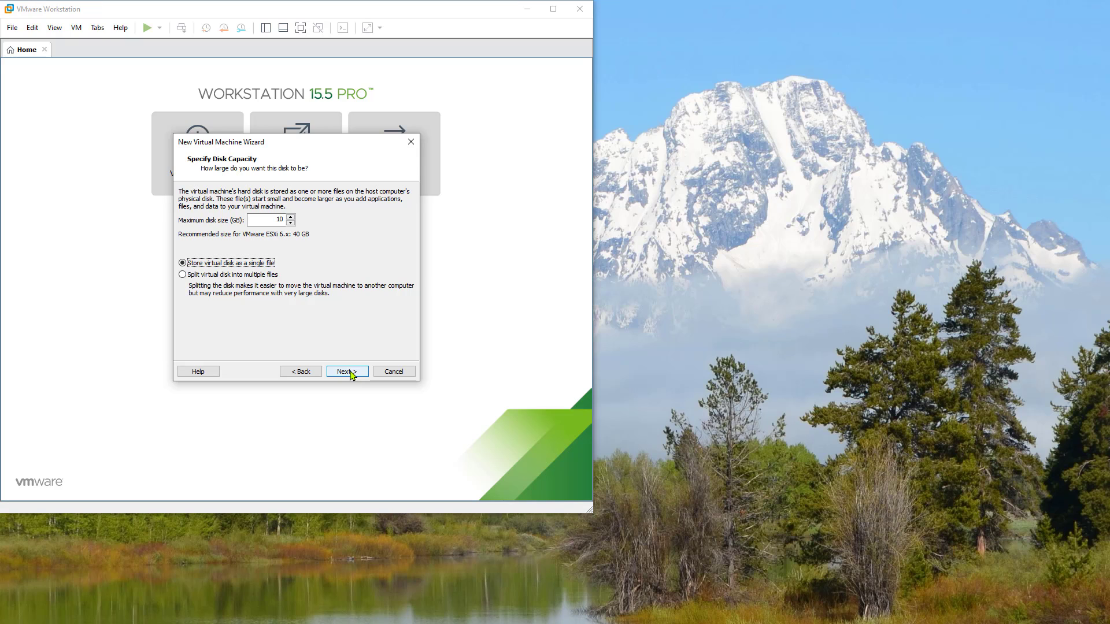
{"action": "left_click", "coordinate": [347, 371]}
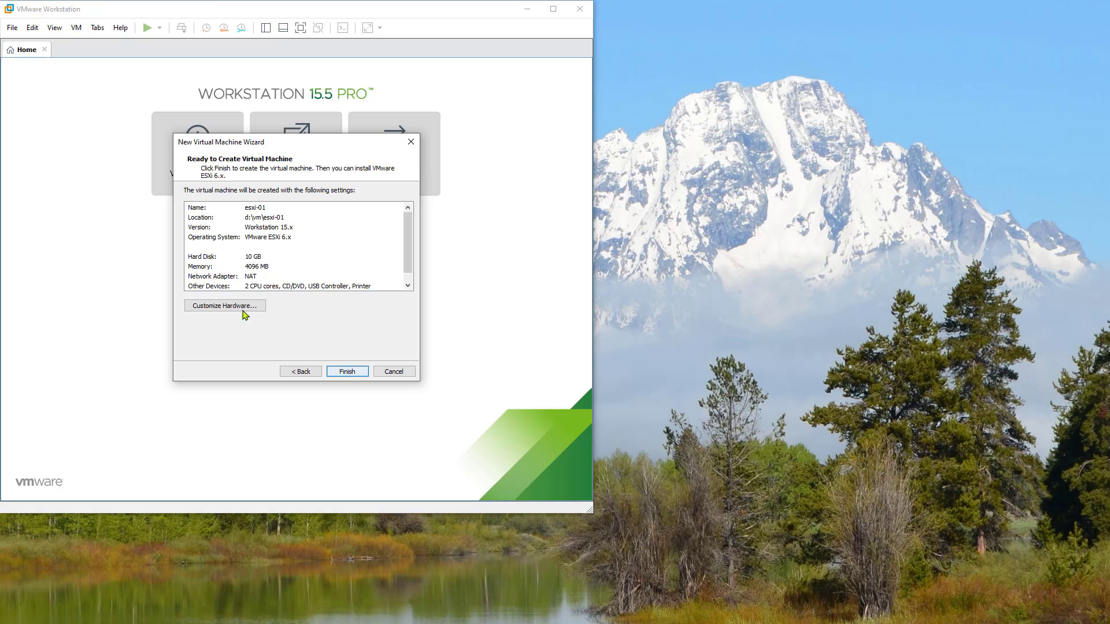
{"action": "left_click", "coordinate": [233, 306]}
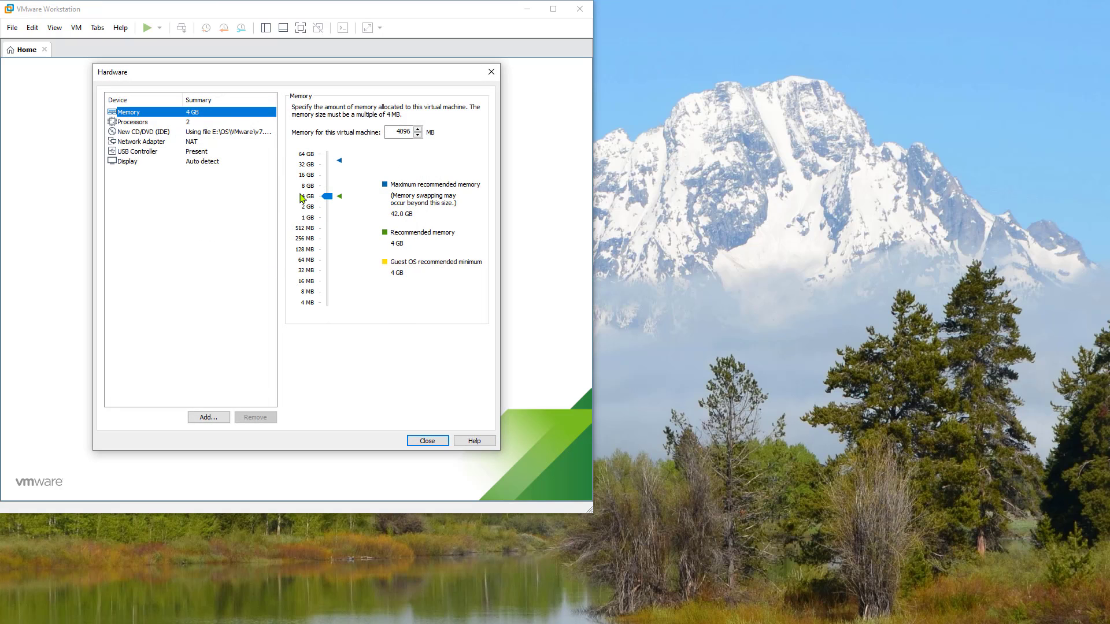
- Allocate 16384 MB memory and 1 processor with 3 cores, virtualizing performance counters and IOMMU, then finish creating esxi-01
{"action": "left_click_drag", "start_coordinate": [328, 197], "coordinate": [327, 177]}
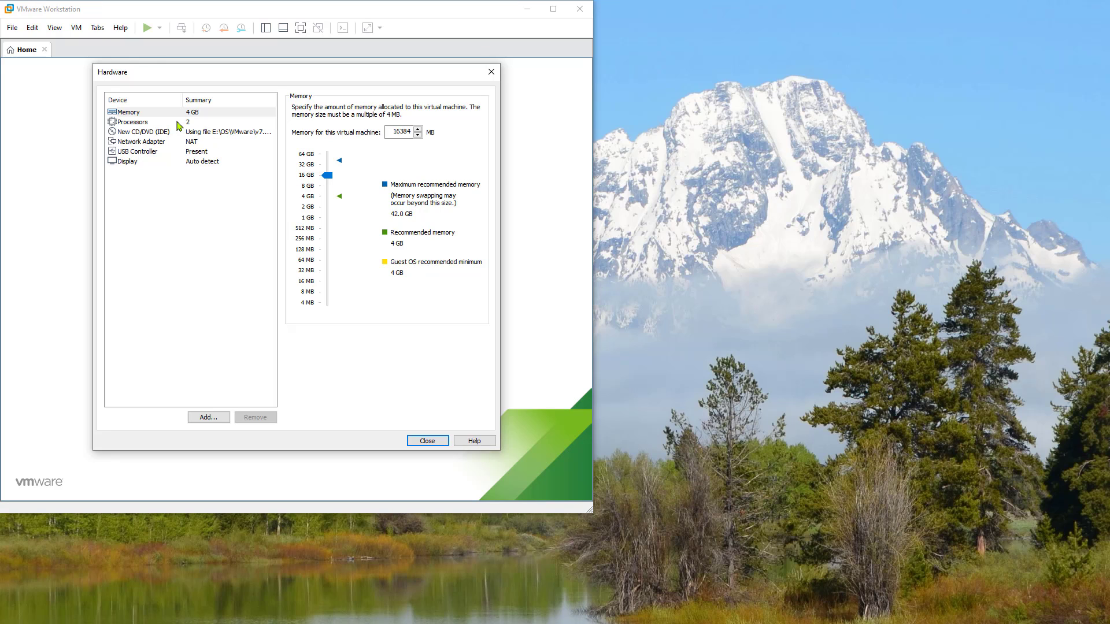
{"action": "left_click", "coordinate": [179, 122]}
{"action": "left_click", "coordinate": [427, 110]}
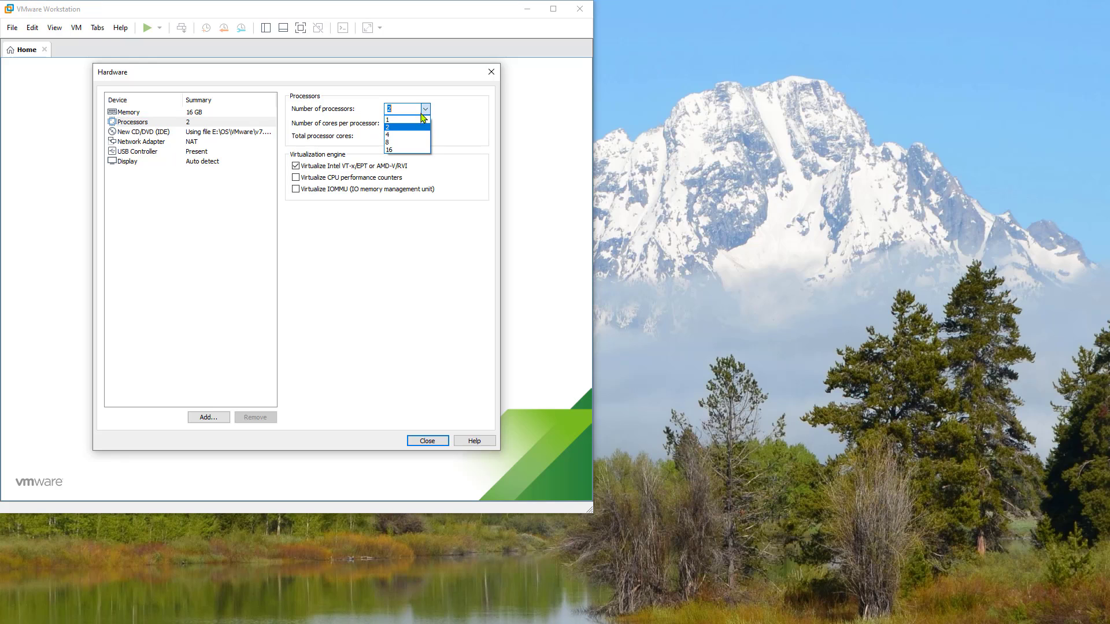
{"action": "left_click", "coordinate": [418, 119]}
{"action": "left_click", "coordinate": [422, 123]}
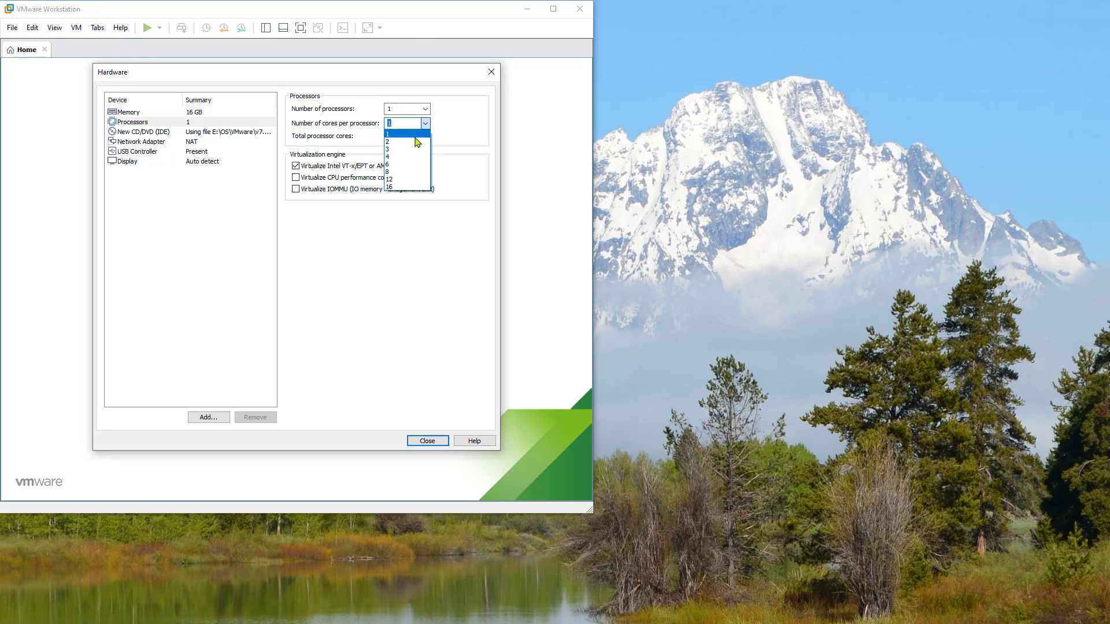
{"action": "left_click", "coordinate": [414, 151]}
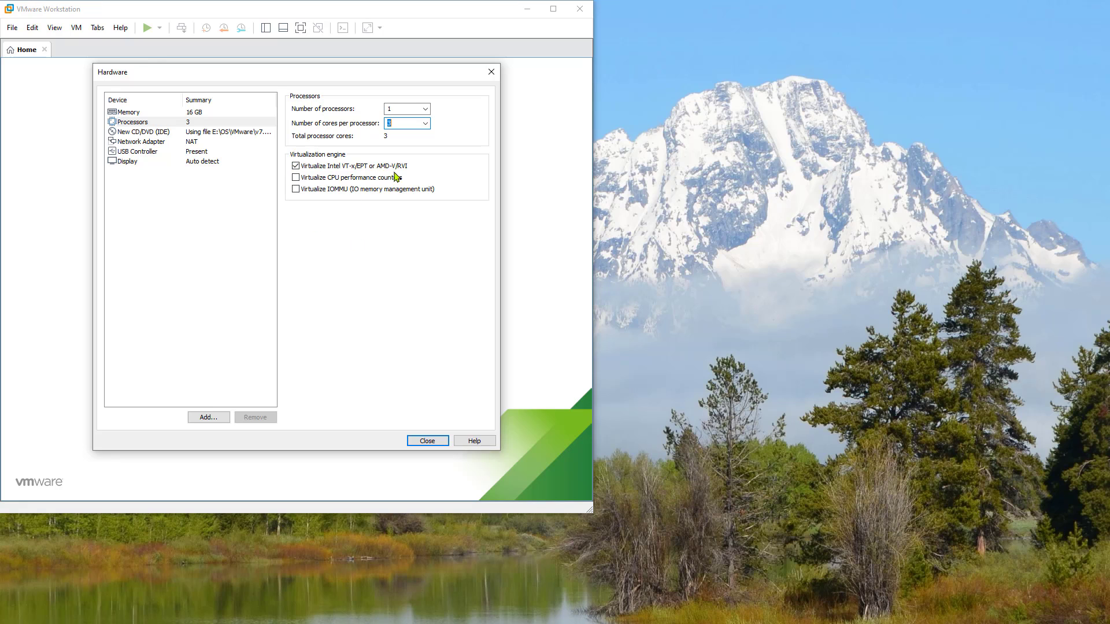
{"action": "left_click", "coordinate": [296, 177]}
{"action": "left_click", "coordinate": [295, 189]}
{"action": "left_click", "coordinate": [426, 442]}
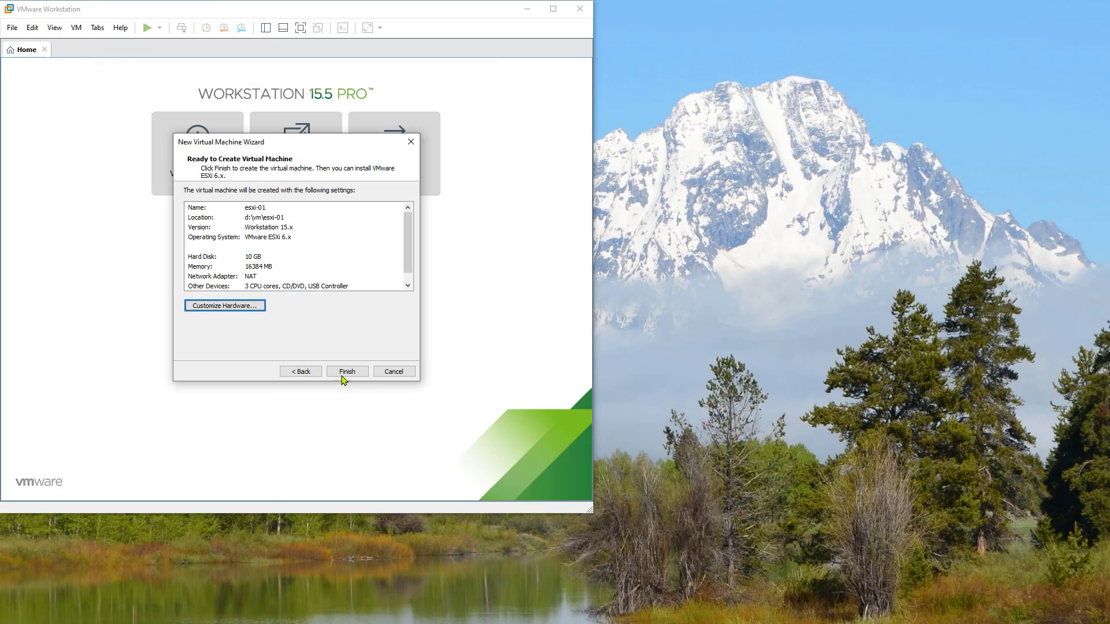
{"action": "left_click", "coordinate": [347, 372]}
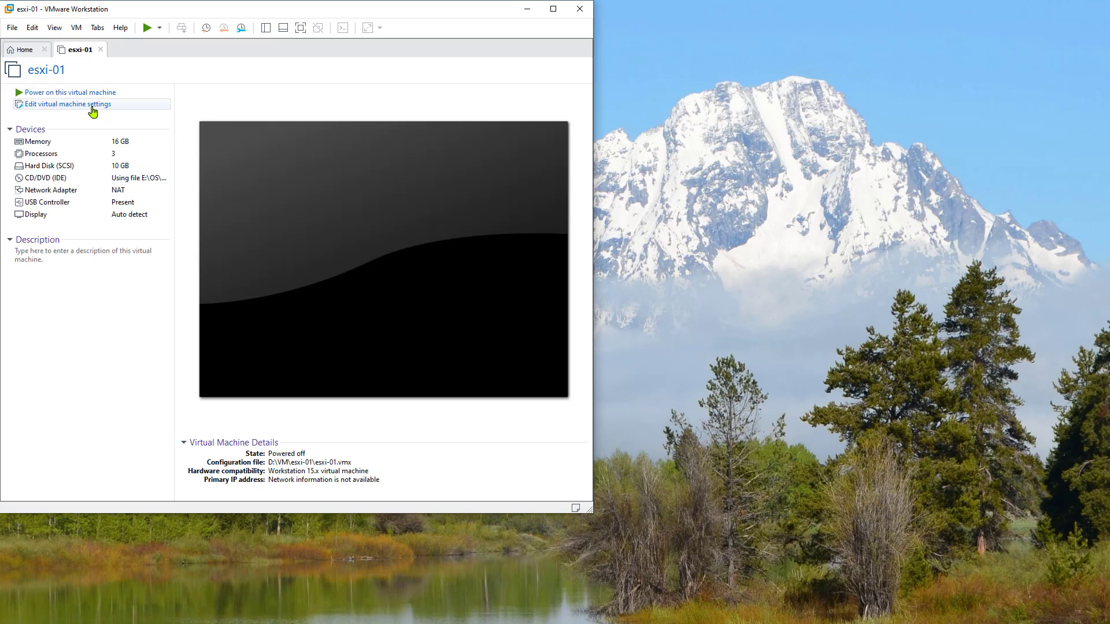
- Add a new 40 GB SCSI hard disk, esxi-01-0.vmdk, stored as a single file, and save the settings
{"action": "left_click", "coordinate": [93, 110]}
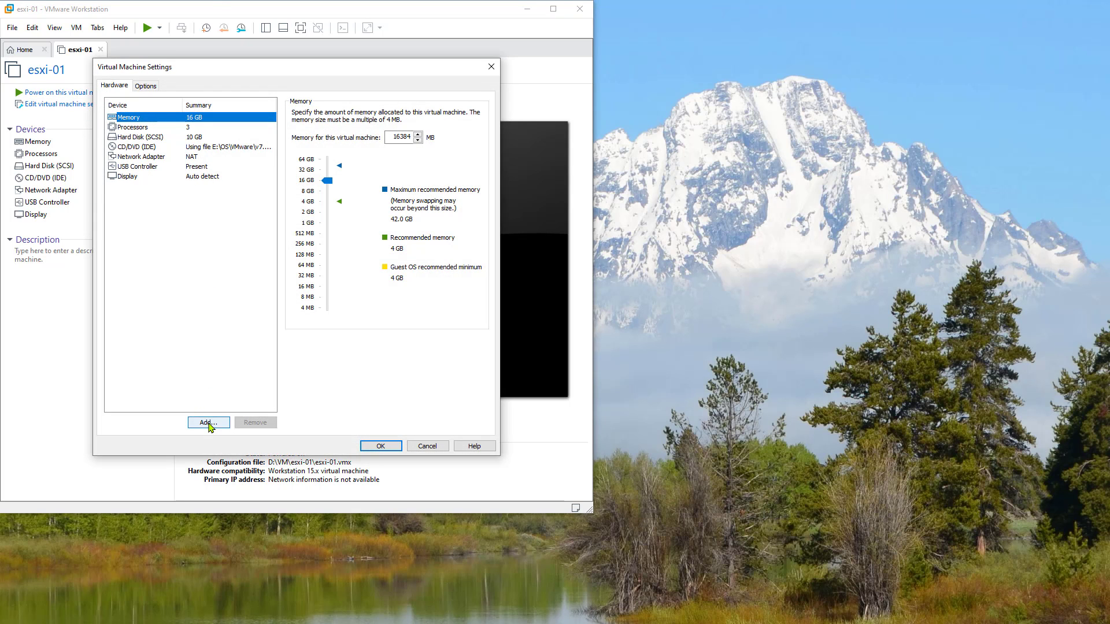
{"action": "left_click", "coordinate": [208, 424]}
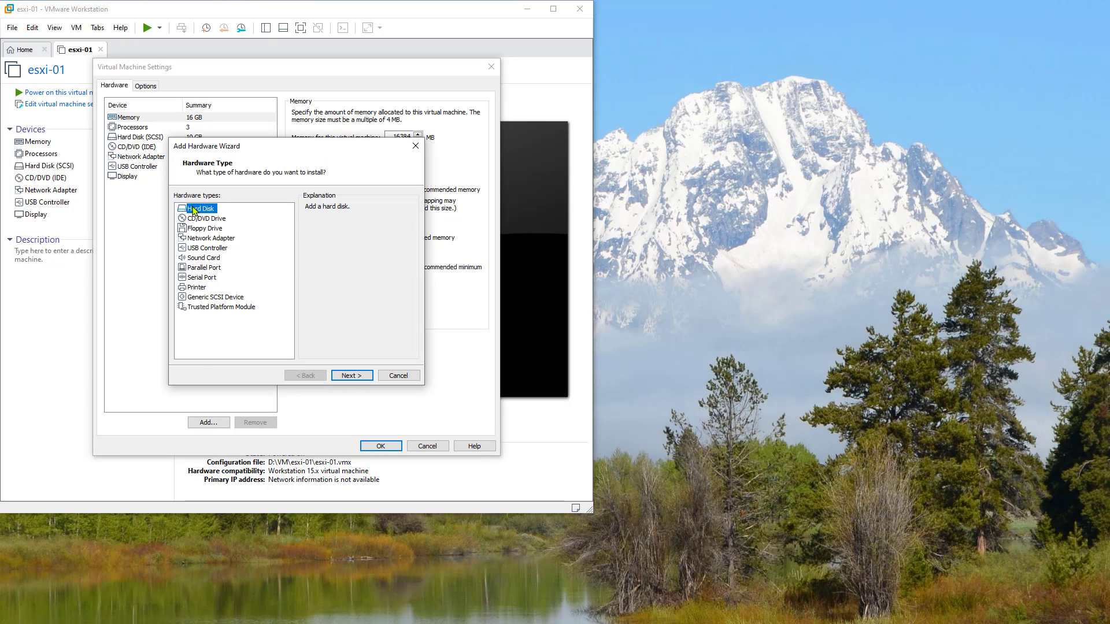
{"action": "left_click", "coordinate": [353, 377]}
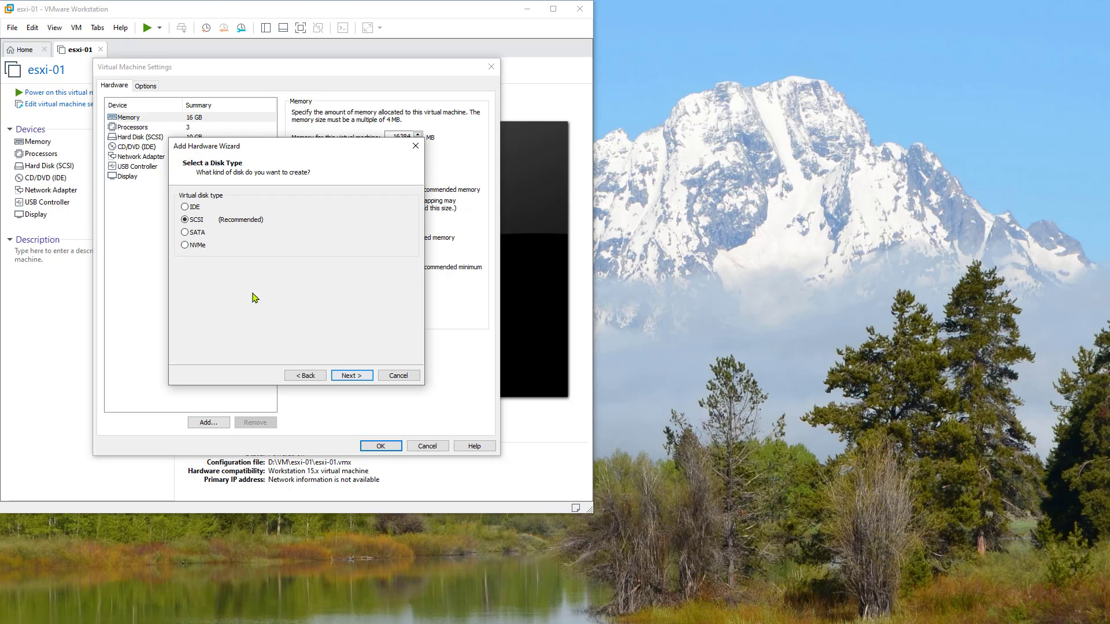
{"action": "left_click", "coordinate": [354, 378]}
{"action": "left_click", "coordinate": [354, 378]}
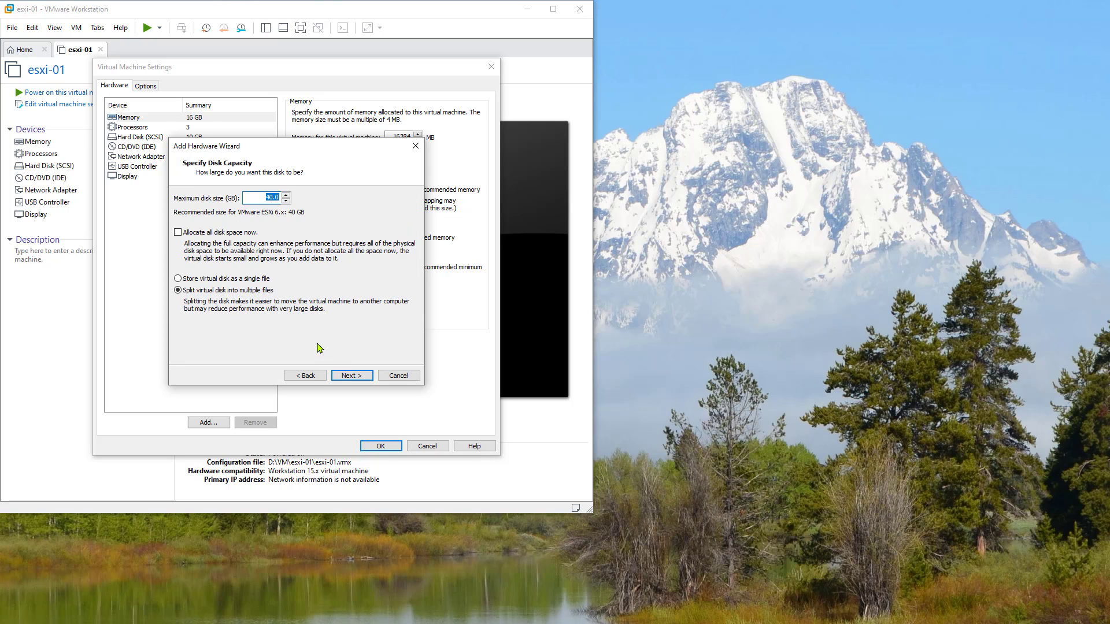
{"action": "left_click", "coordinate": [202, 281]}
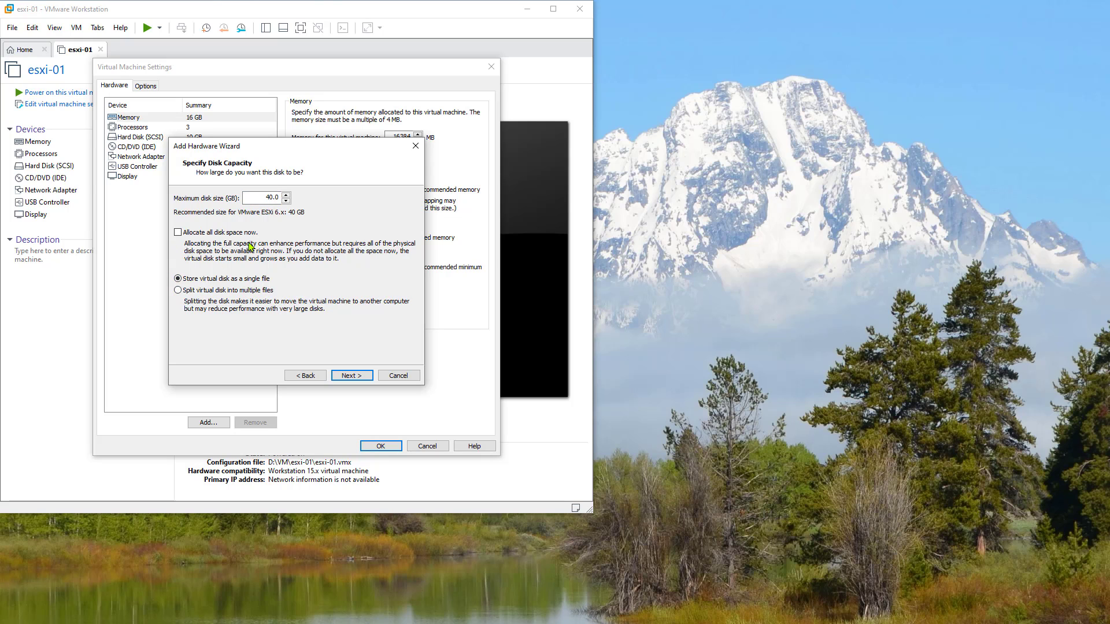
{"action": "left_click", "coordinate": [352, 376]}
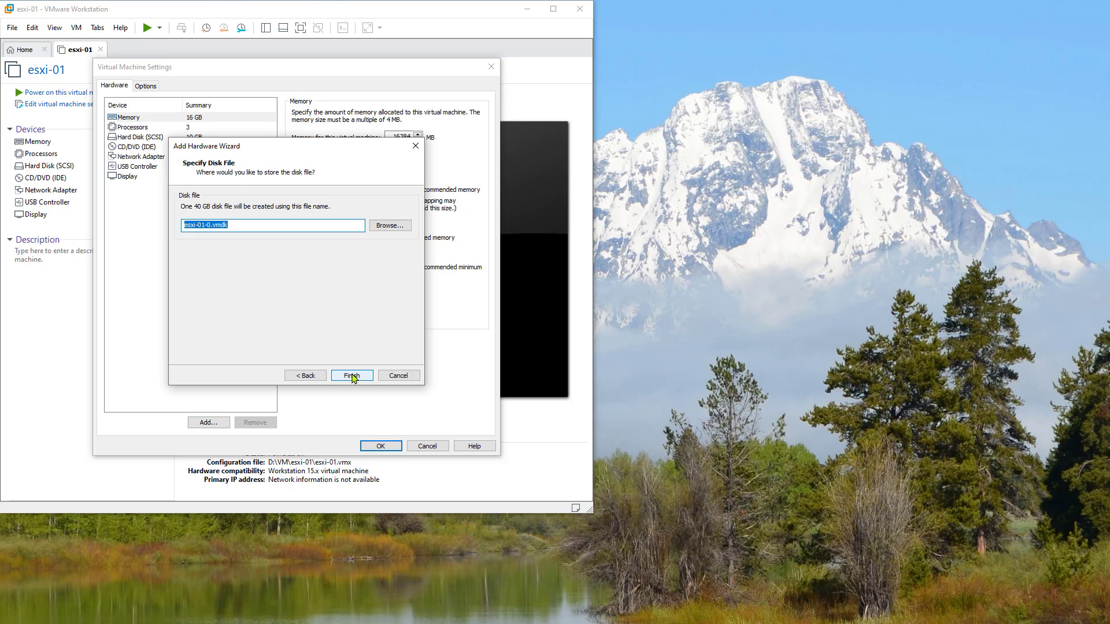
{"action": "left_click", "coordinate": [352, 376]}
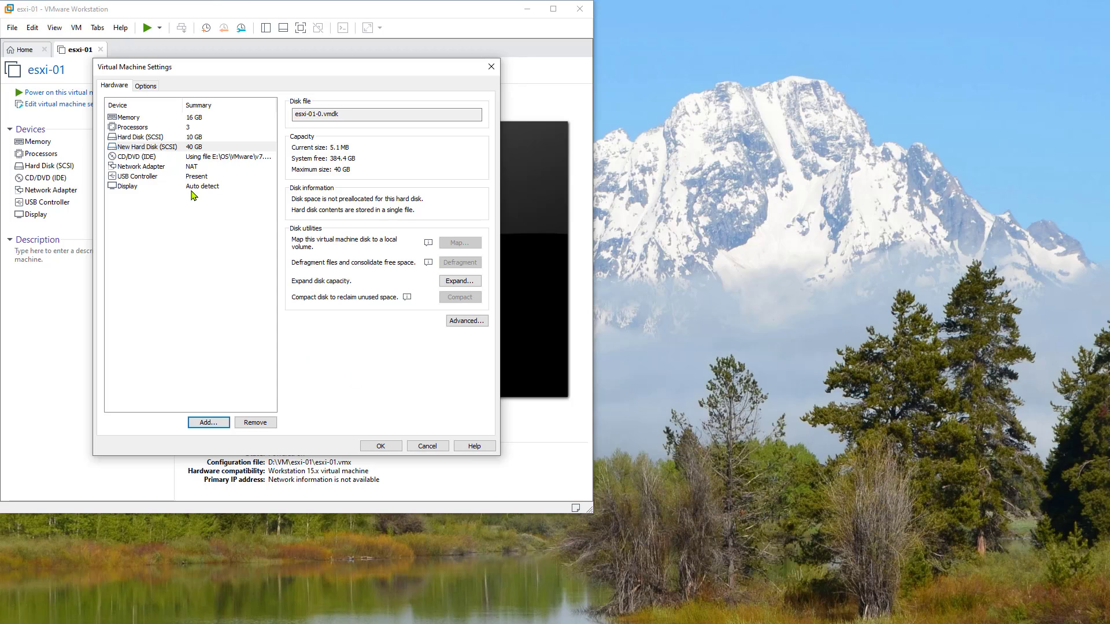
{"action": "left_click", "coordinate": [386, 448]}
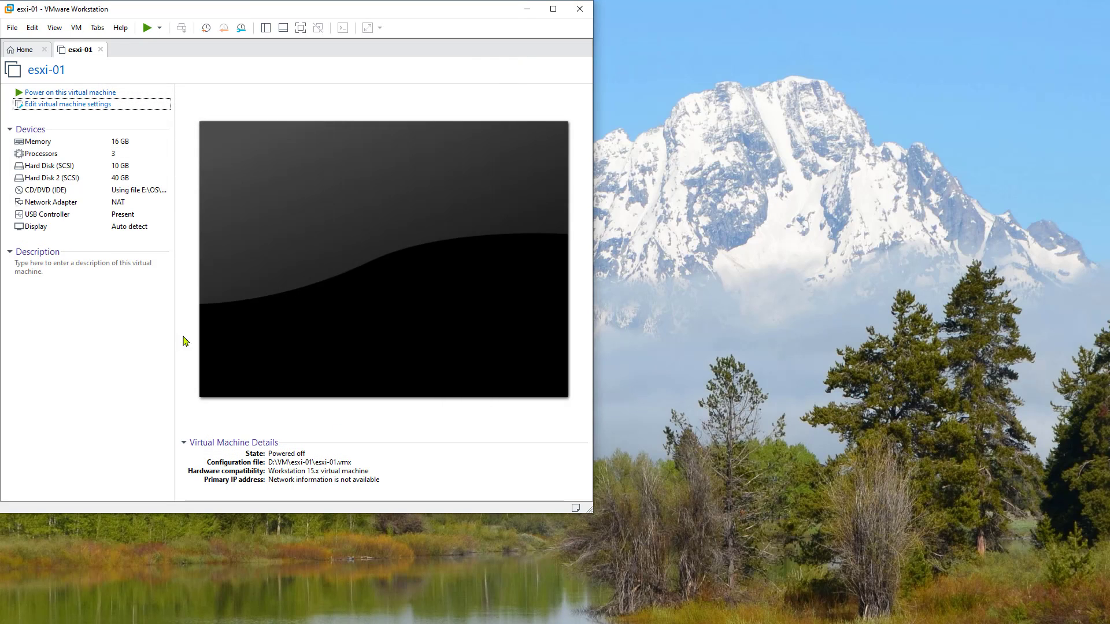
- Power on the esxi-01 virtual machine to boot the ESXi 7.0.0 installer
{"action": "left_click", "coordinate": [65, 94]}
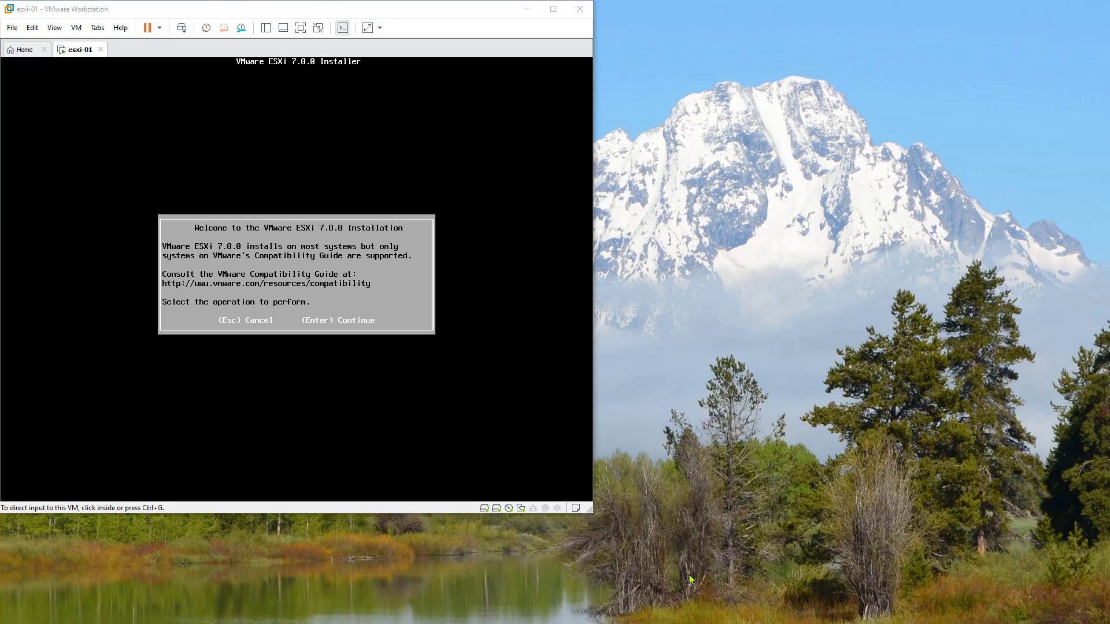
- Get past the ESXi installer welcome screen and accept the licence agreement
{"action": "left_click", "coordinate": [463, 397]}
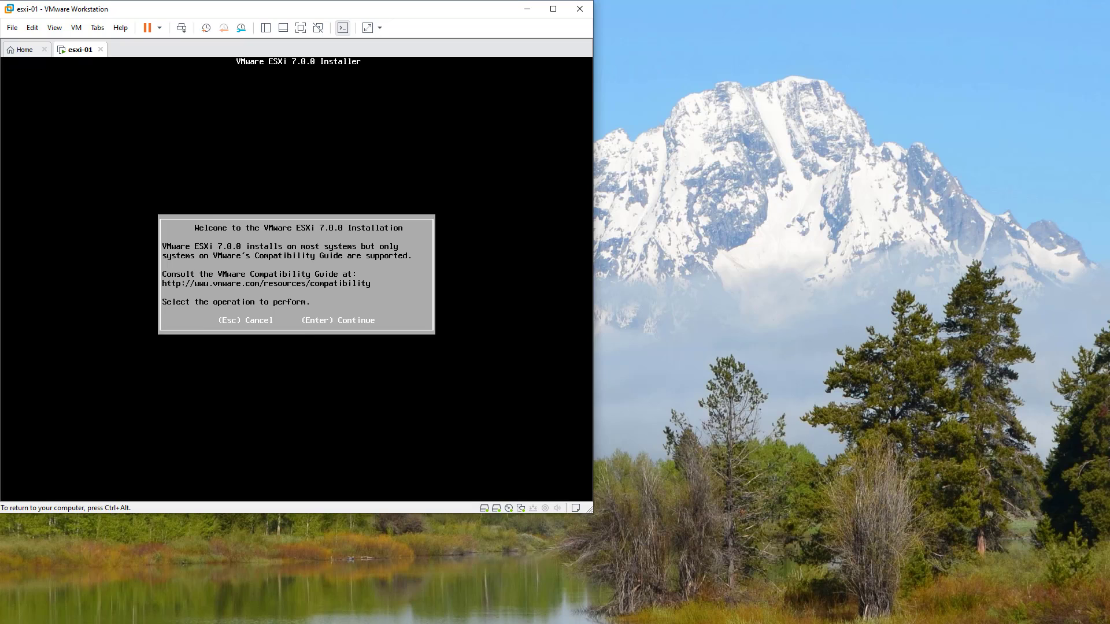
{"action": "key", "text": "Return"}
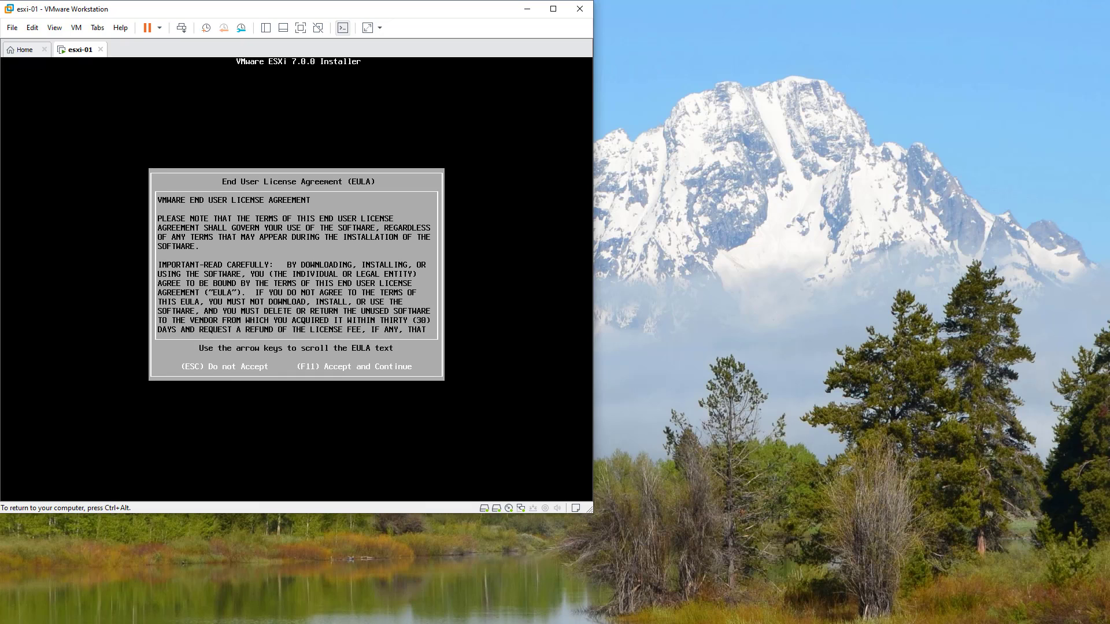
{"action": "key", "text": "F11"}
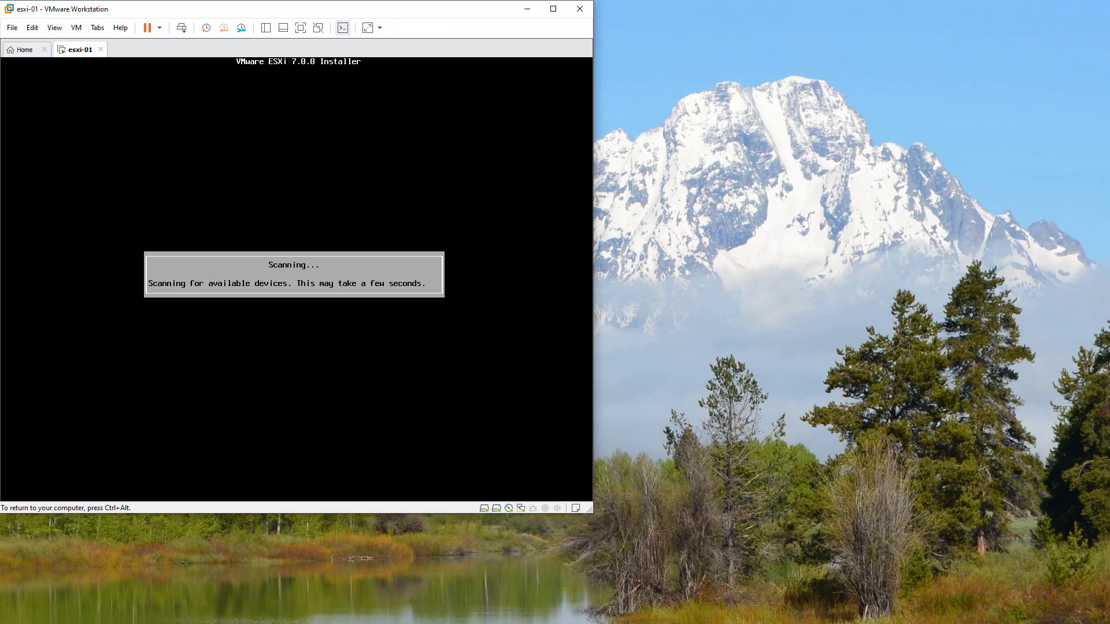
{"action": "key", "text": "ctrl+alt"}
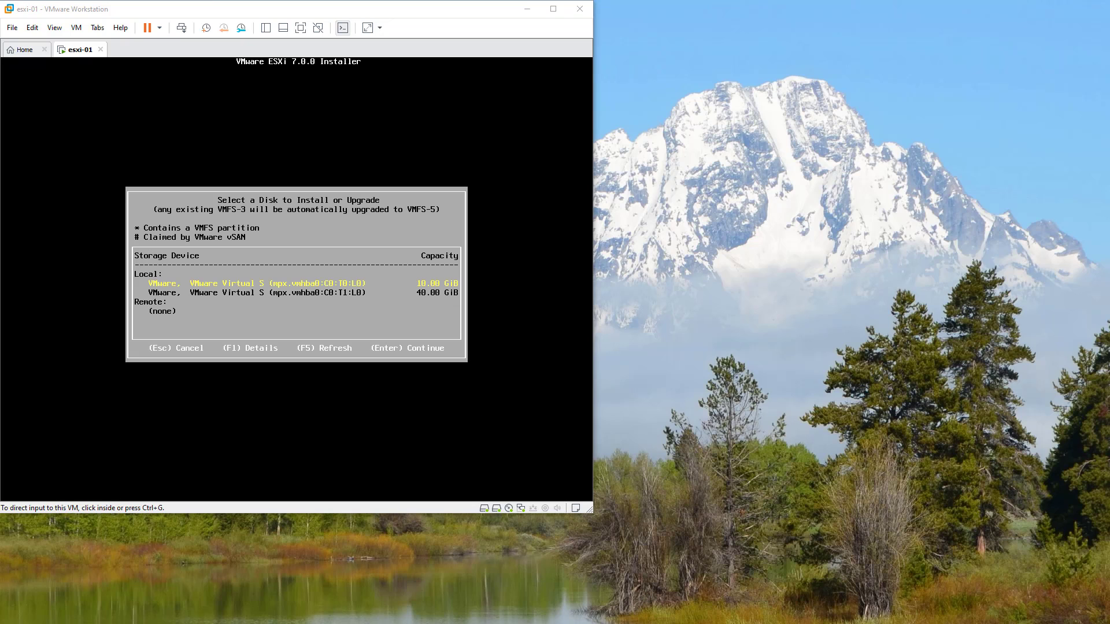
- Choose the 10 GiB disk, not the 40 GiB one, as the installation target
{"action": "left_click", "coordinate": [338, 377]}
{"action": "key", "text": "Down"}
{"action": "key", "text": "Up"}
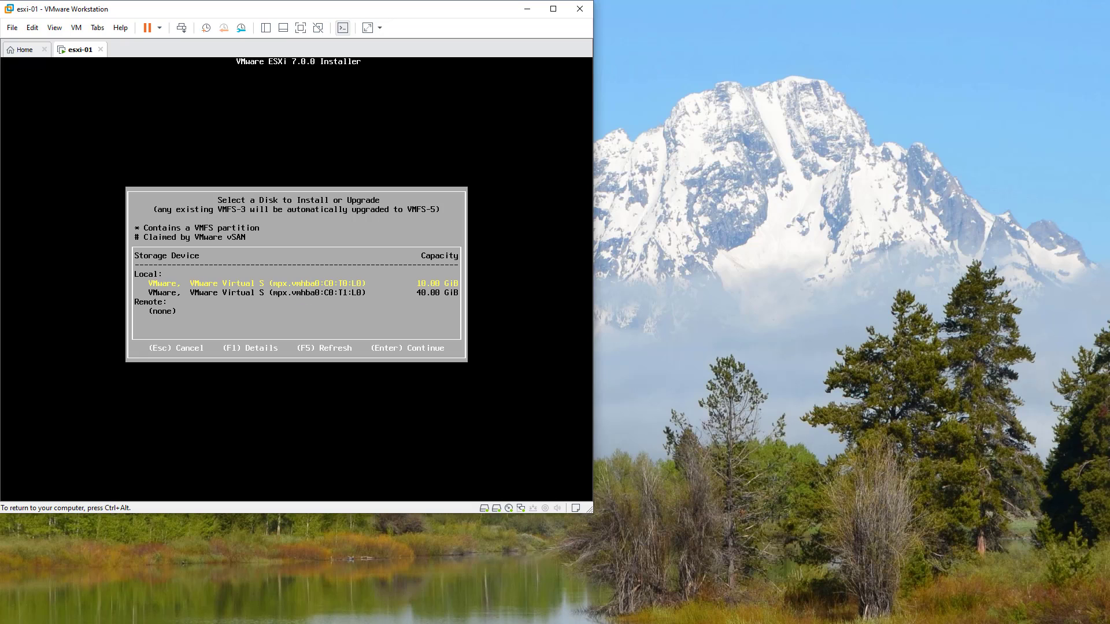
{"action": "key", "text": "Down"}
{"action": "key", "text": "Up"}
{"action": "key", "text": "Return"}
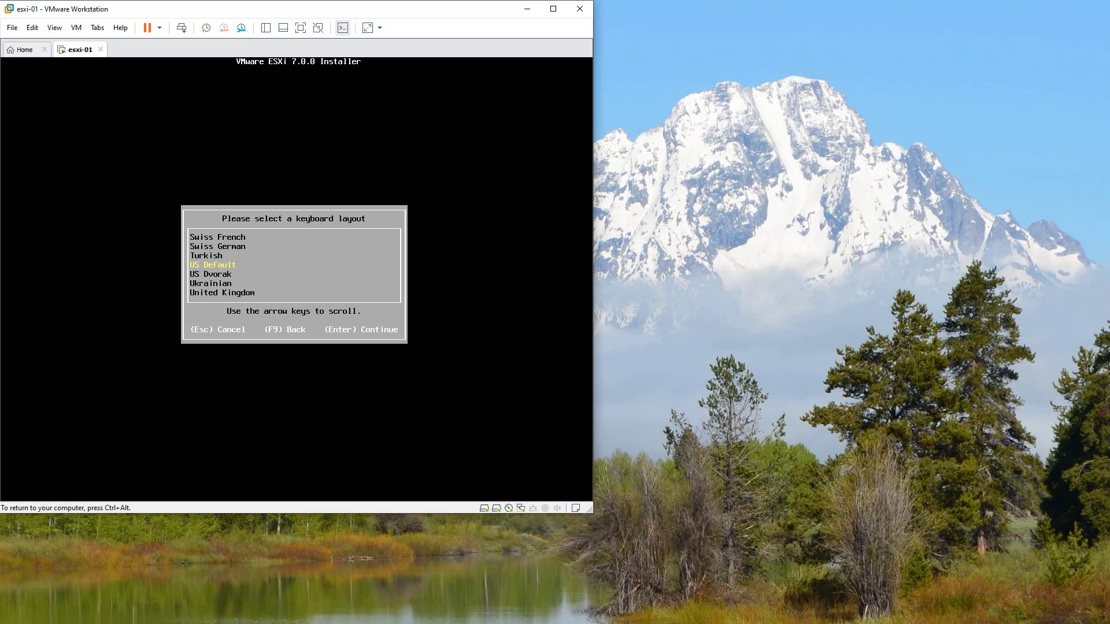
- Keep the US Default keyboard, set and confirm the root password, and start installing
{"action": "key", "text": "Return"}
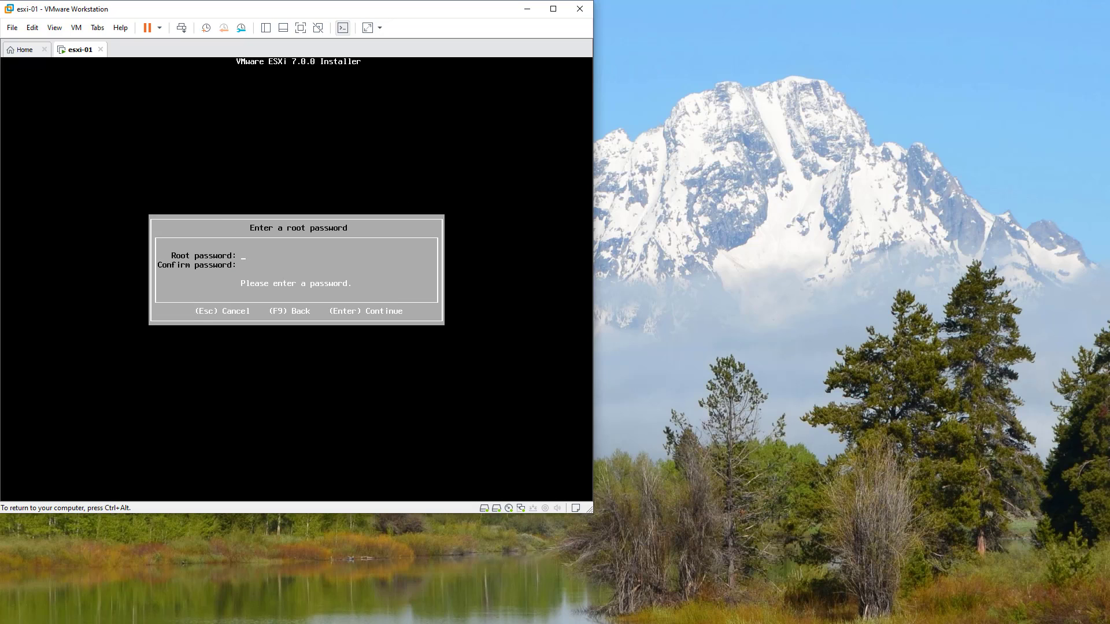
{"action": "type", "text": "********"}
{"action": "key", "text": "Tab"}
{"action": "type", "text": "********"}
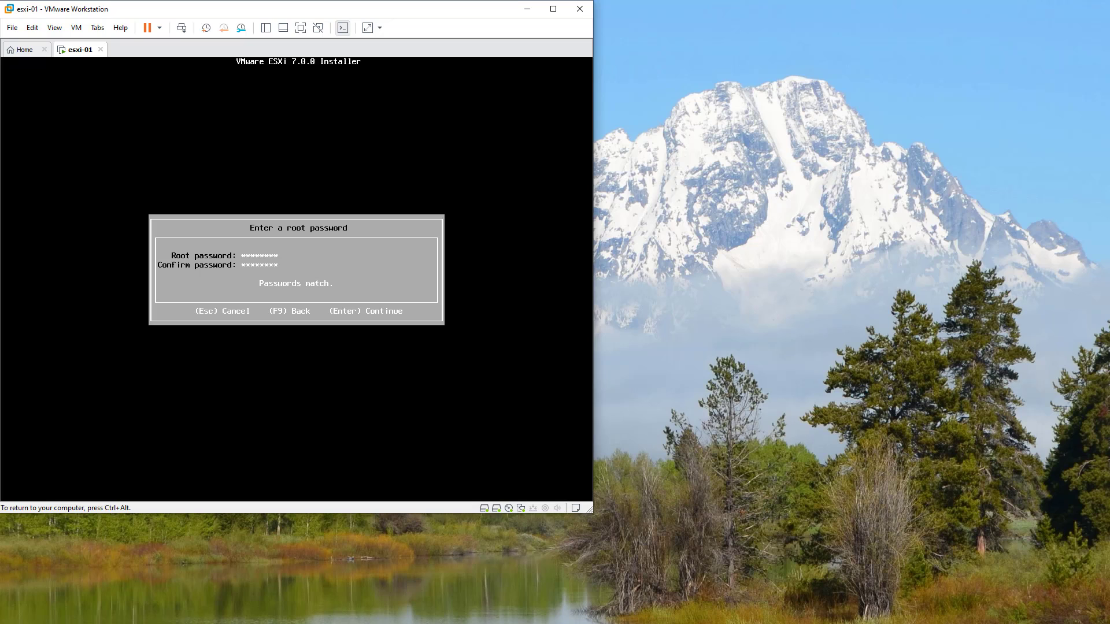
{"action": "key", "text": "Return"}
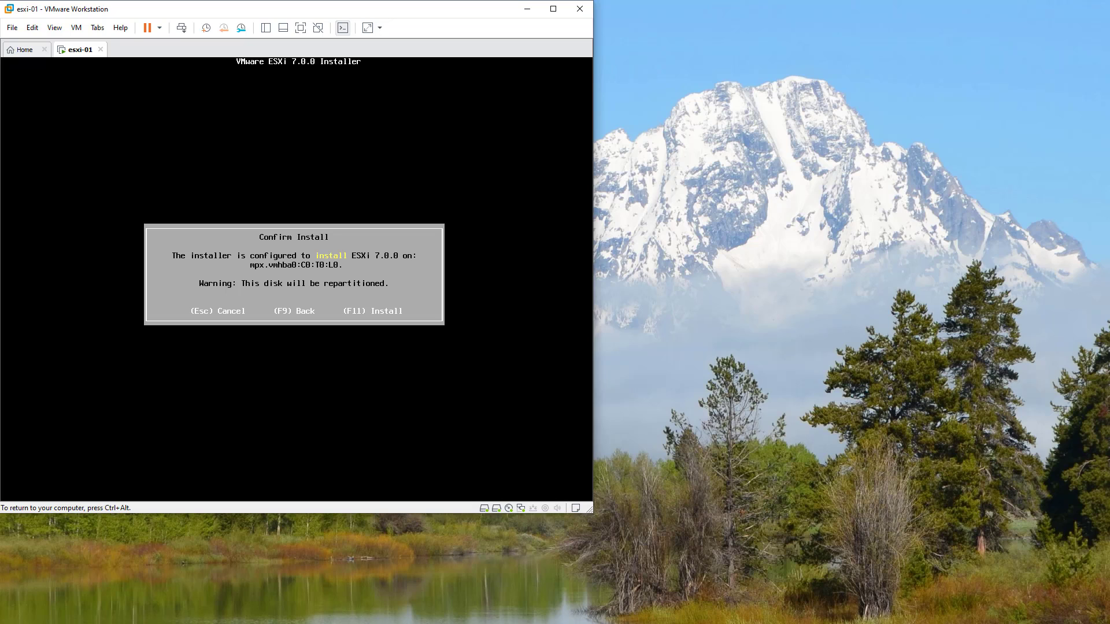
{"action": "key", "text": "F11"}
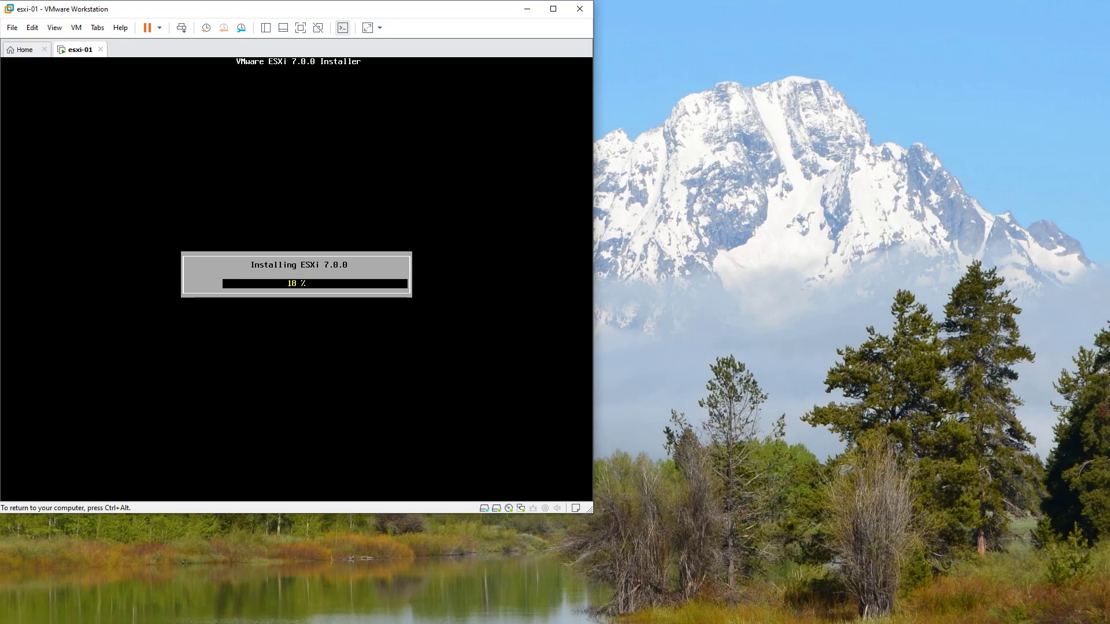
- Once installation completes, reboot the esxi-01 server from the installer
{"action": "key", "text": "ctrl+alt"}
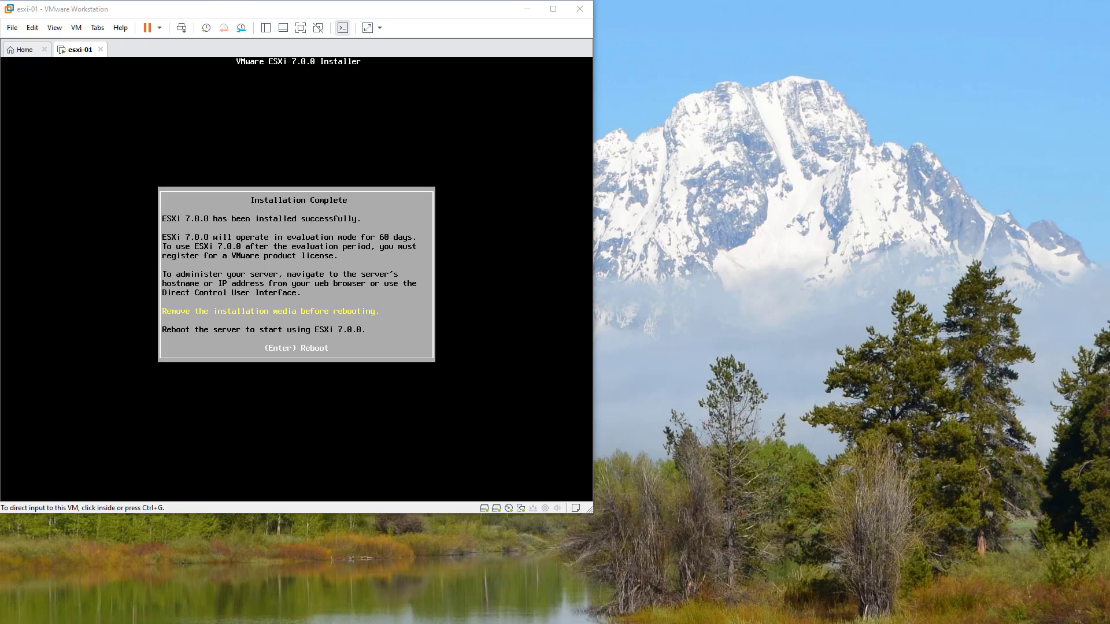
{"action": "left_click", "coordinate": [424, 392]}
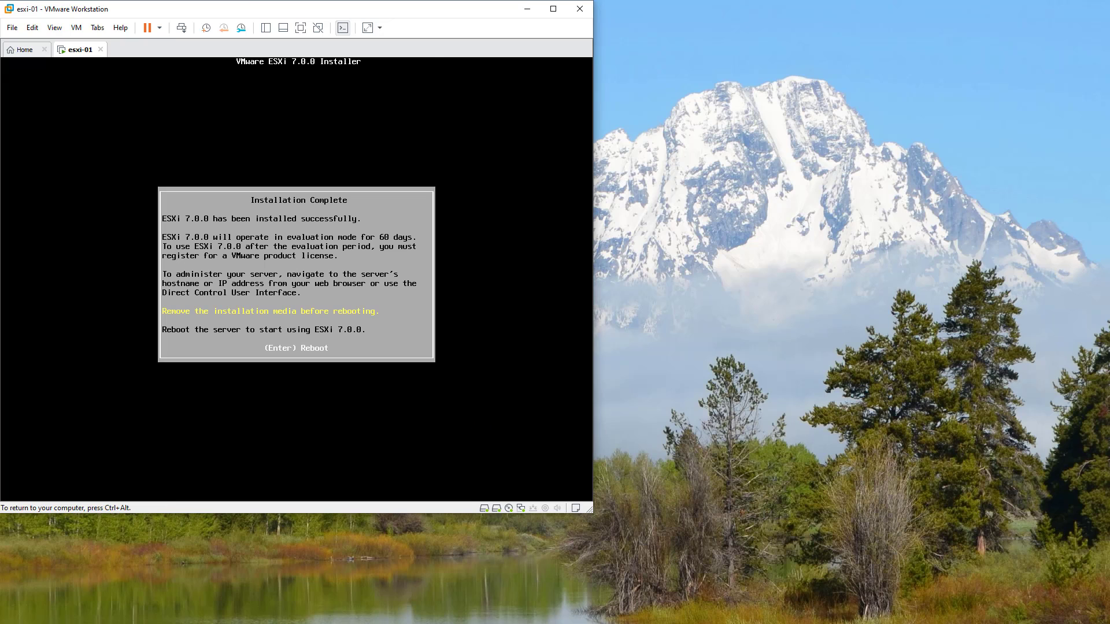
{"action": "key", "text": "Return"}
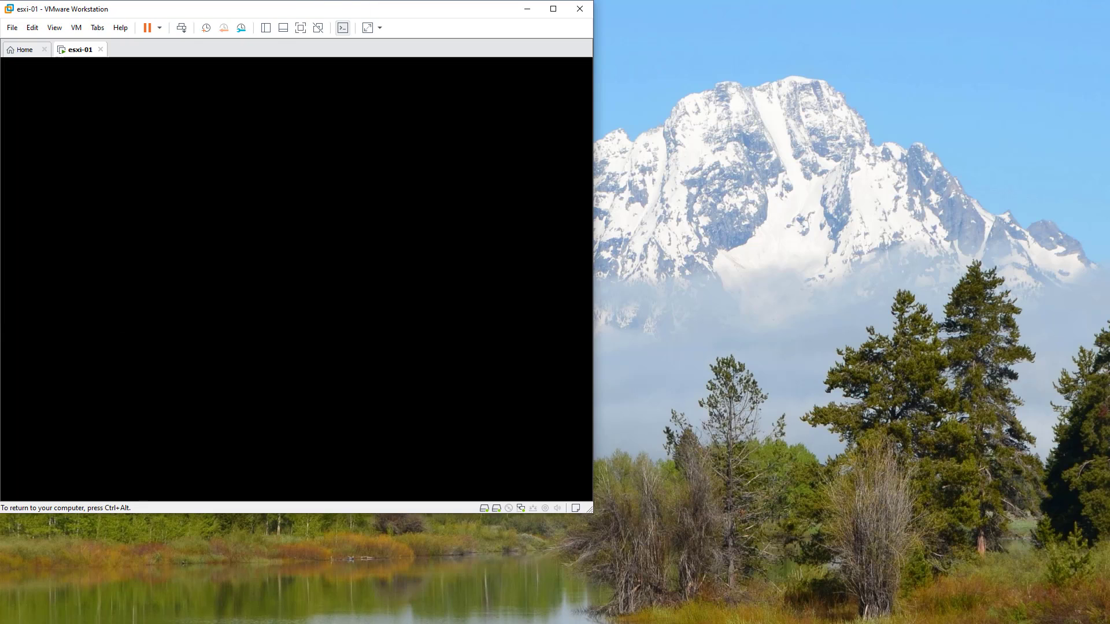
{"action": "key", "text": "ctrl+alt"}
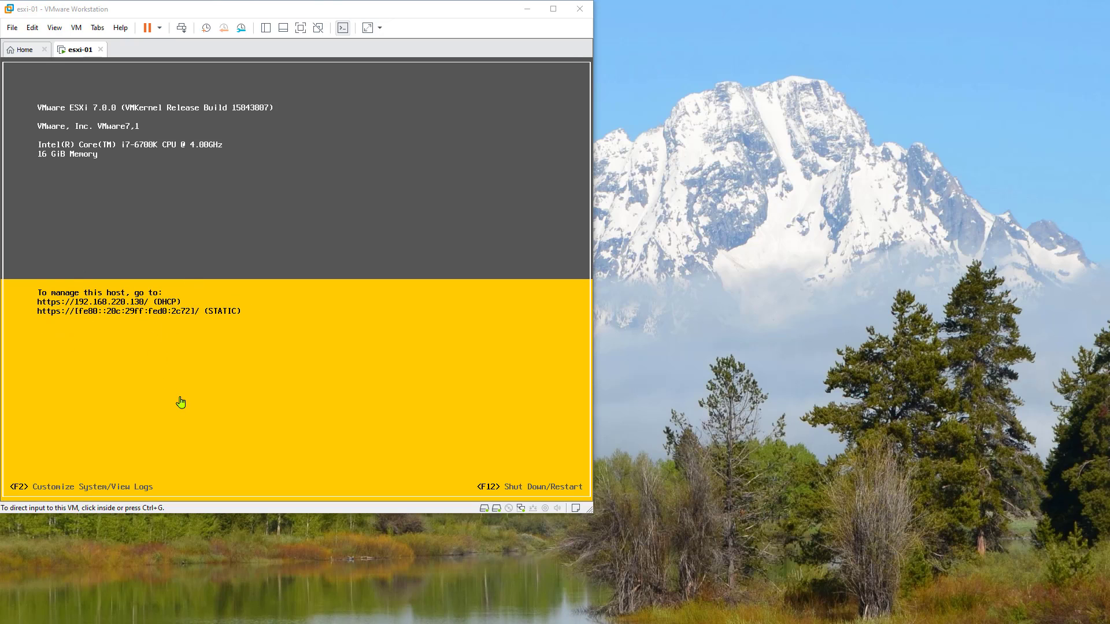
{"action": "left_click", "coordinate": [227, 425]}
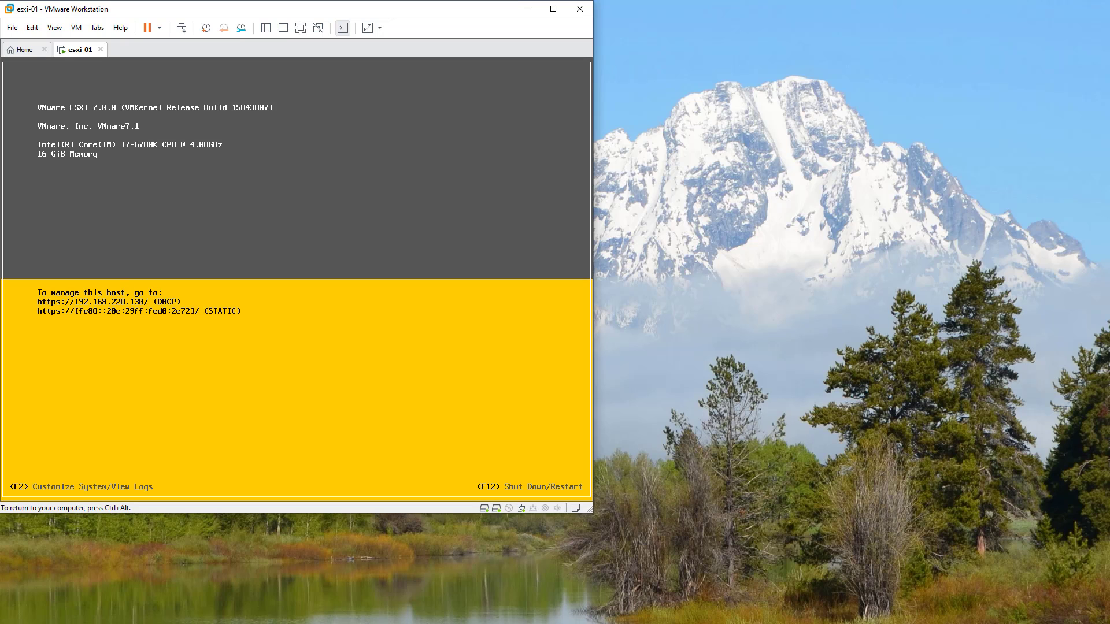
- Log in to the ESXi System Customization menu with the root password
{"action": "key", "text": "F2"}
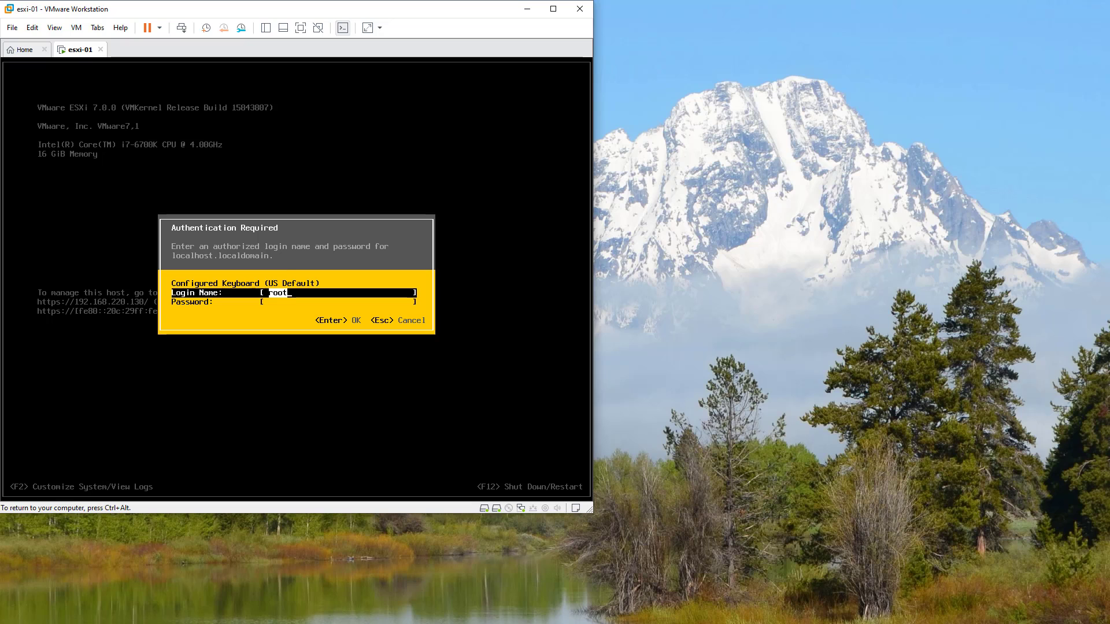
{"action": "key", "text": "Tab"}
{"action": "type", "text": "*********"}
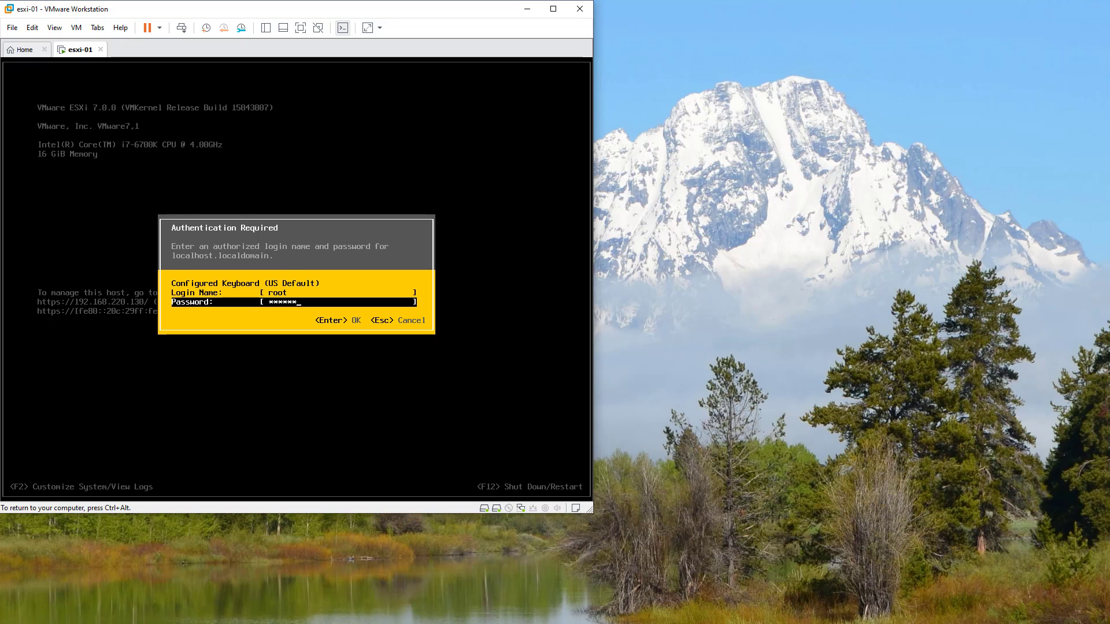
{"action": "key", "text": "Return"}
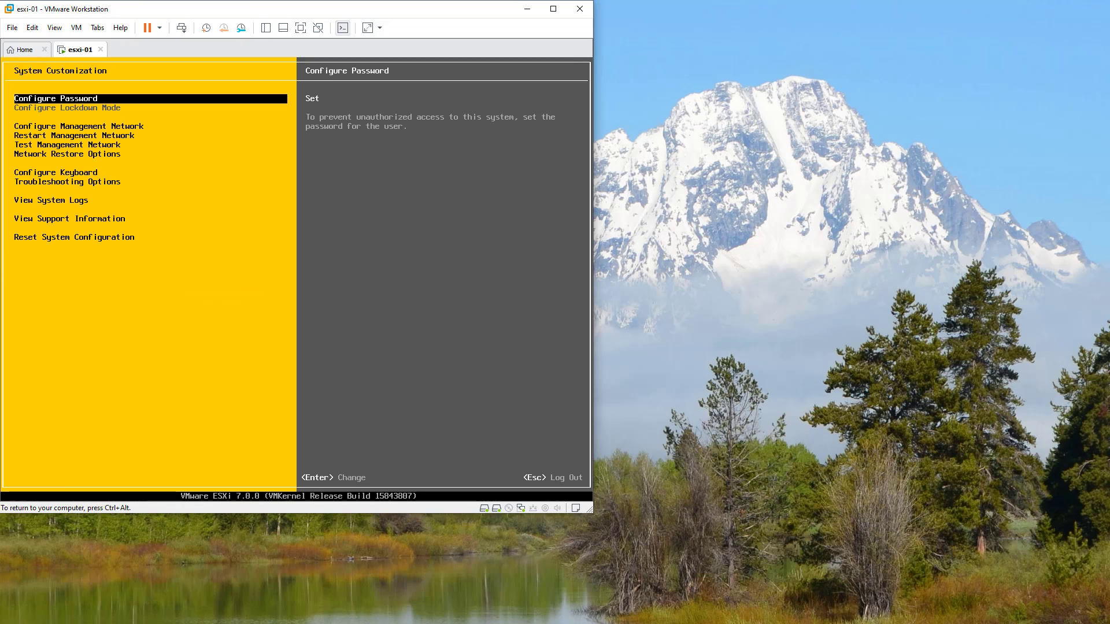
- In the management network's IPv4 Configuration, select a static IPv4 address and edit the address
{"action": "key", "text": "Down"}
{"action": "key", "text": "Down"}
{"action": "key", "text": "Up"}
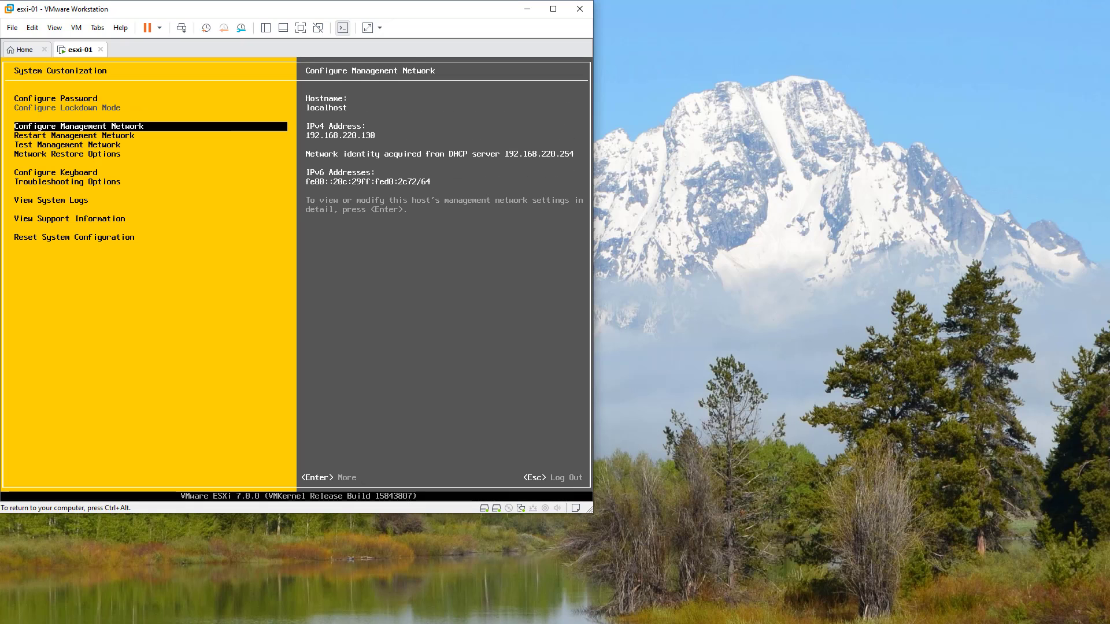
{"action": "key", "text": "Return"}
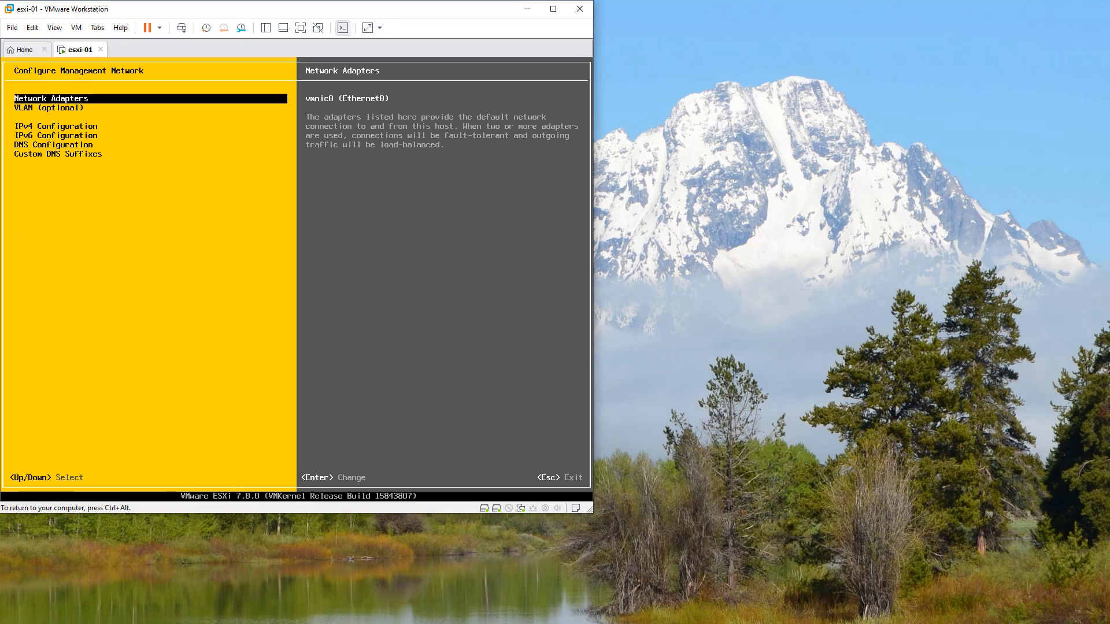
{"action": "key", "text": "Down"}
{"action": "key", "text": "Down"}
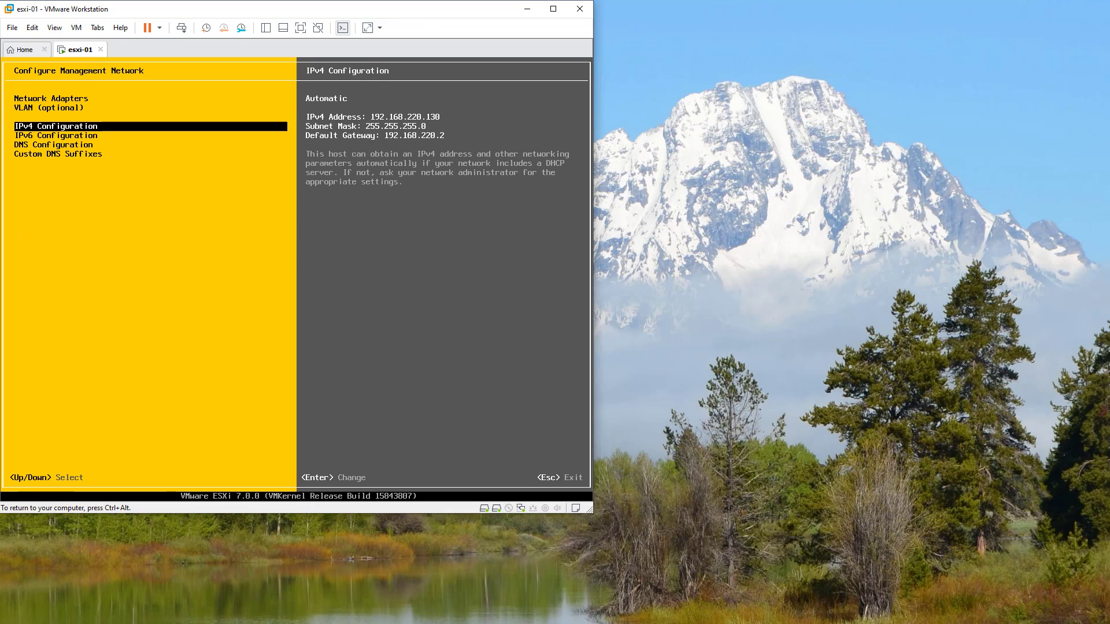
{"action": "key", "text": "Return"}
{"action": "key", "text": "Down"}
{"action": "key", "text": "Down"}
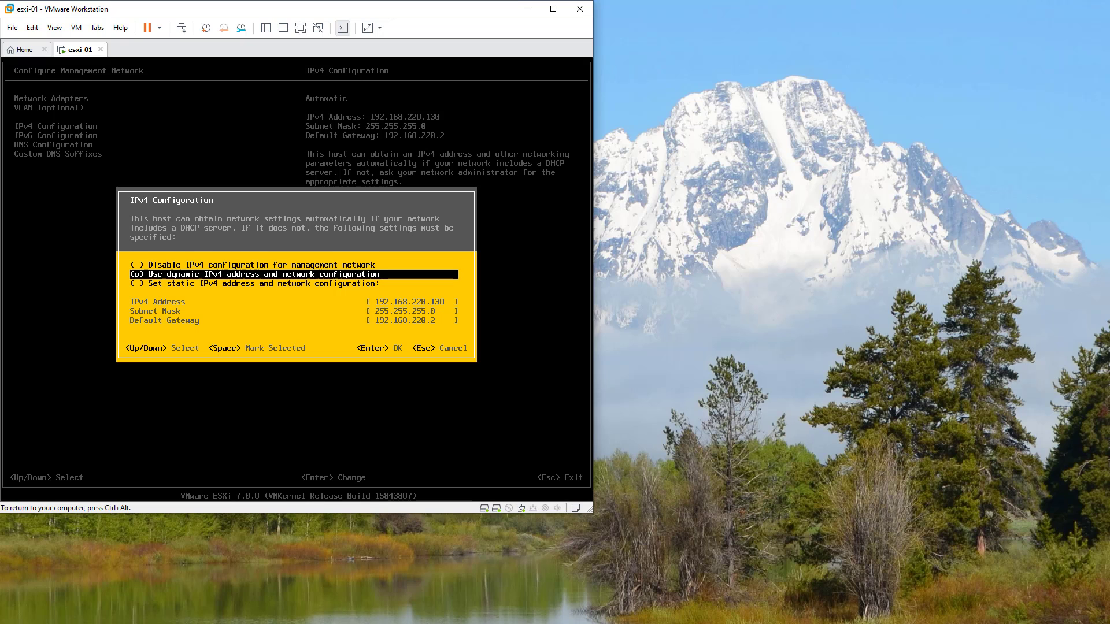
{"action": "key", "text": "space"}
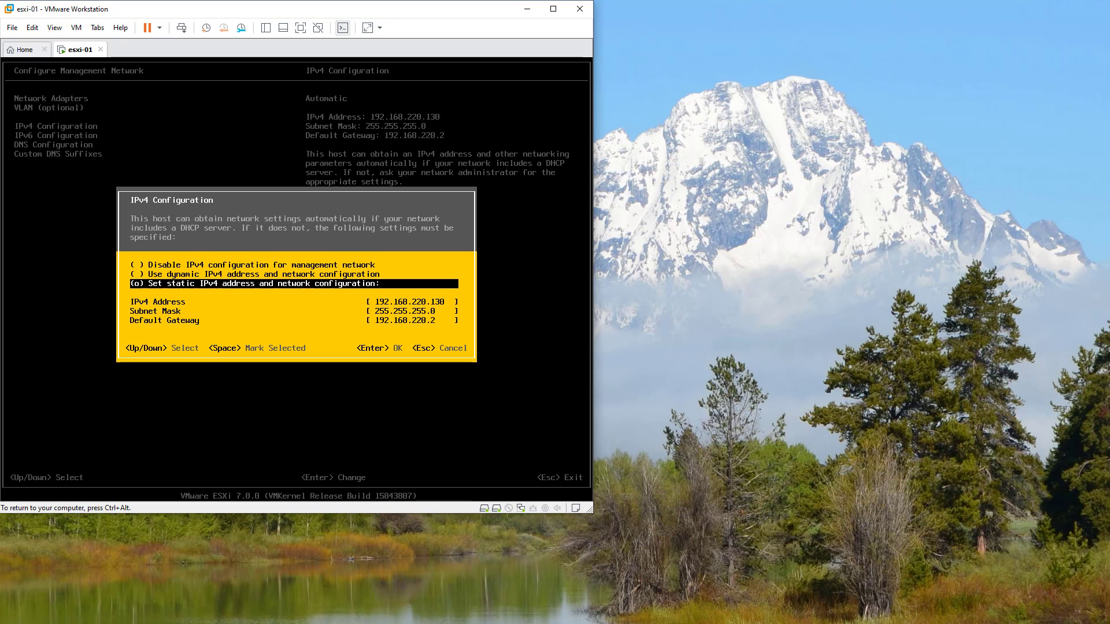
{"action": "key", "text": "Down"}
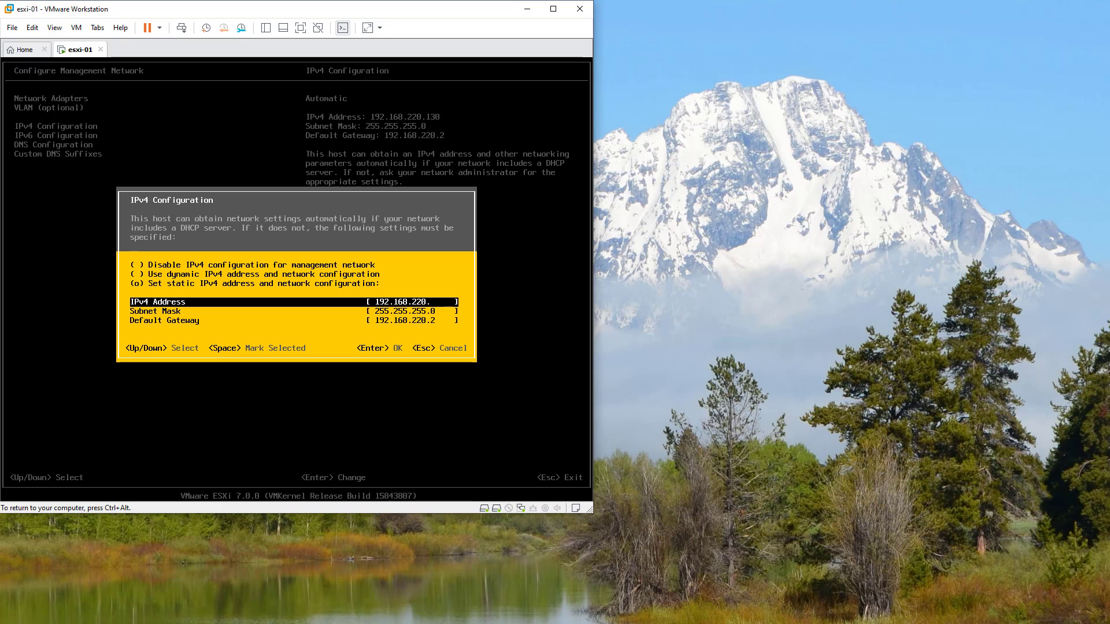
{"action": "type", "text": "15"}
- Keep the static IPv4 settings, switch DNS to manual server addresses, apply, and log out
{"action": "key", "text": "Return"}
{"action": "key", "text": "Down"}
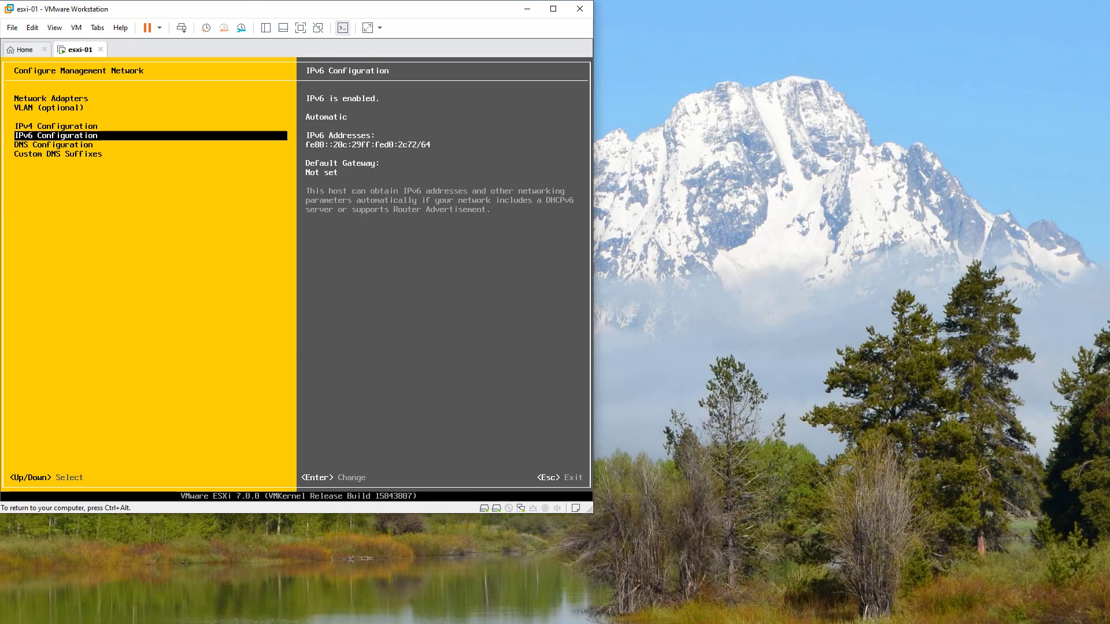
{"action": "key", "text": "Down"}
{"action": "key", "text": "Return"}
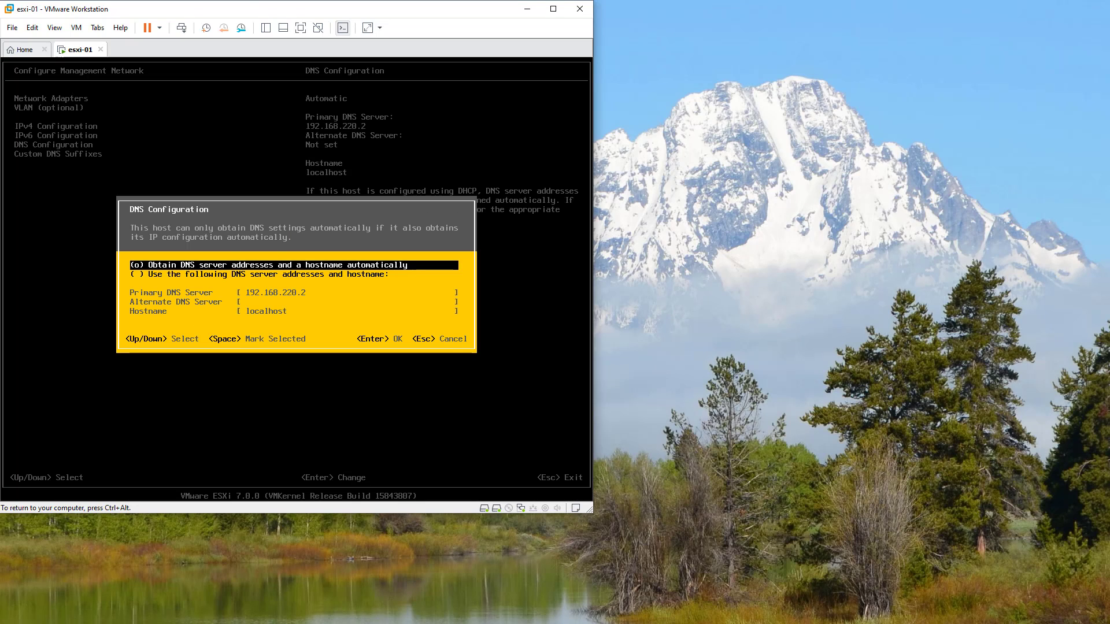
{"action": "key", "text": "Down"}
{"action": "key", "text": "space"}
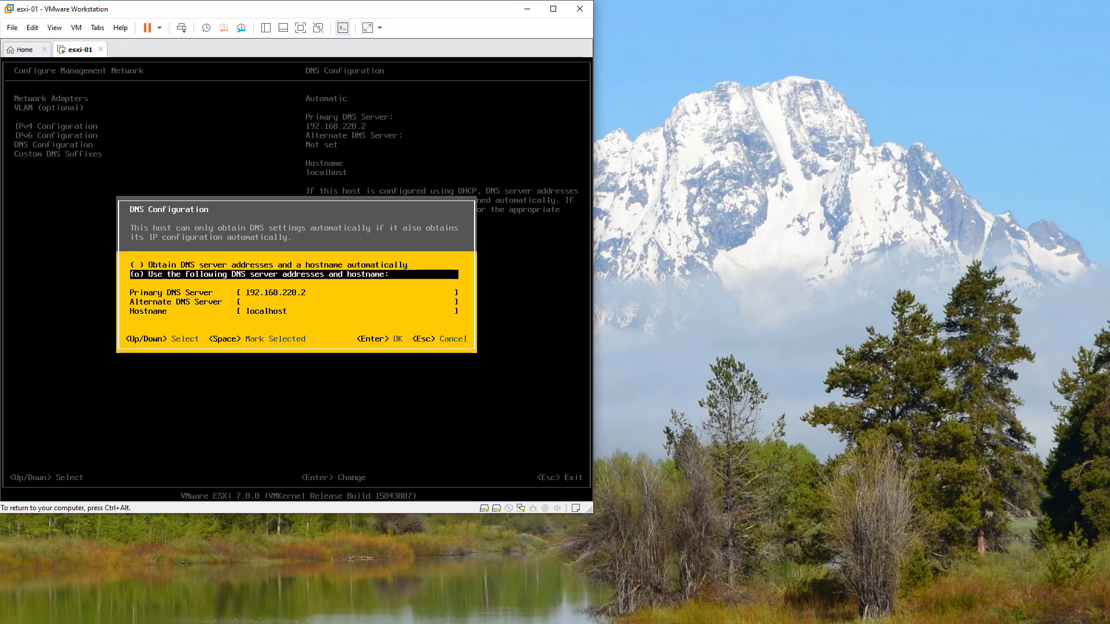
{"action": "key", "text": "Return"}
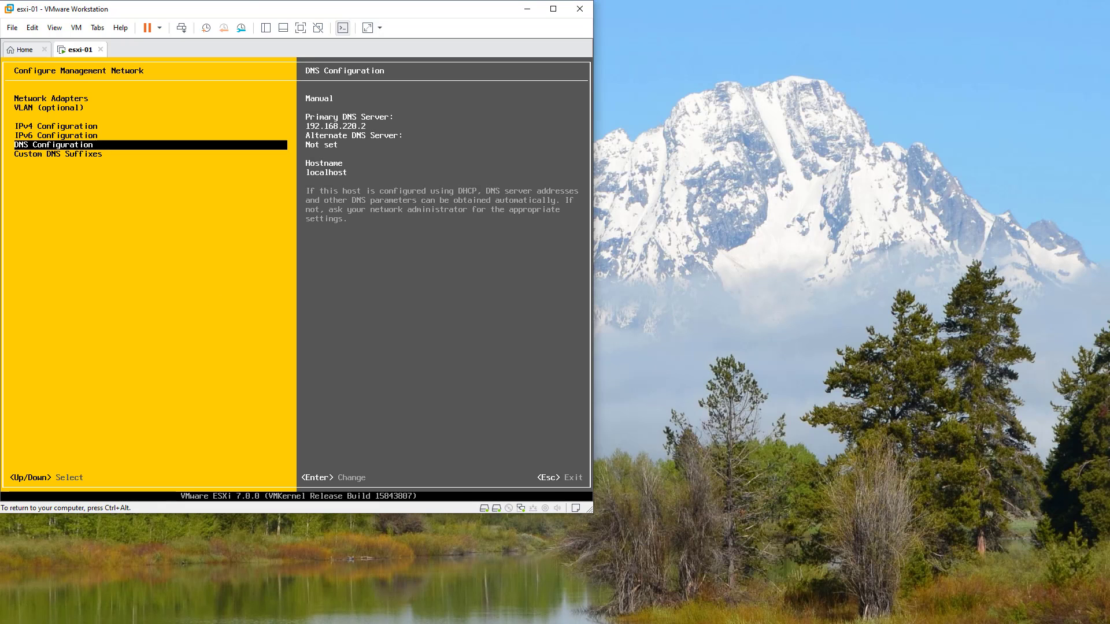
{"action": "key", "text": "Escape"}
{"action": "key", "text": "Escape"}
{"action": "key", "text": "Escape"}
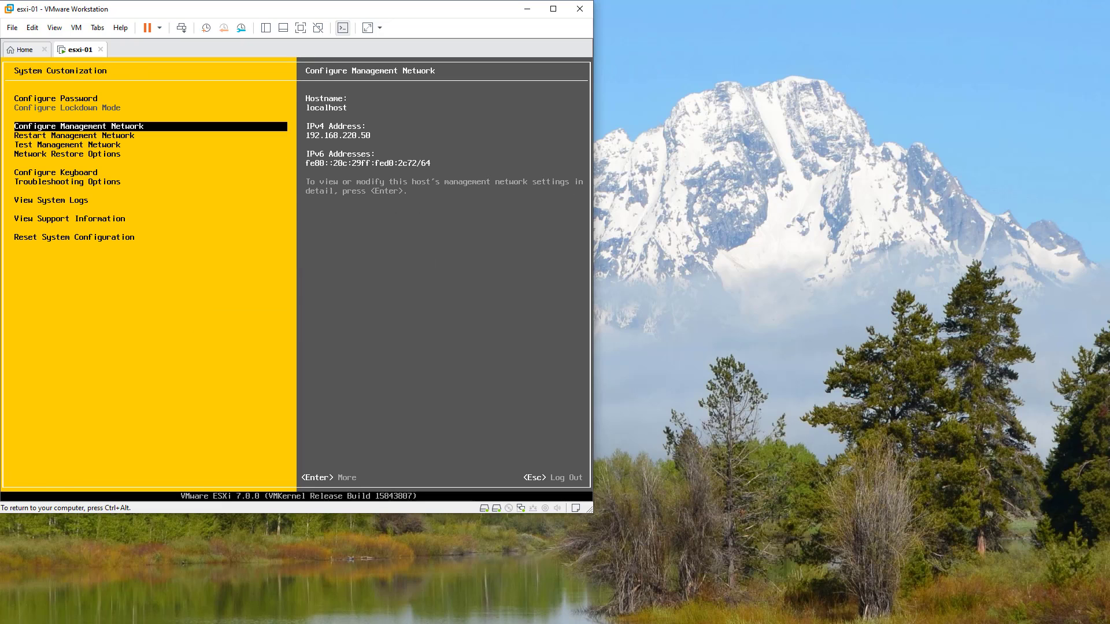
{"action": "key", "text": "Escape"}
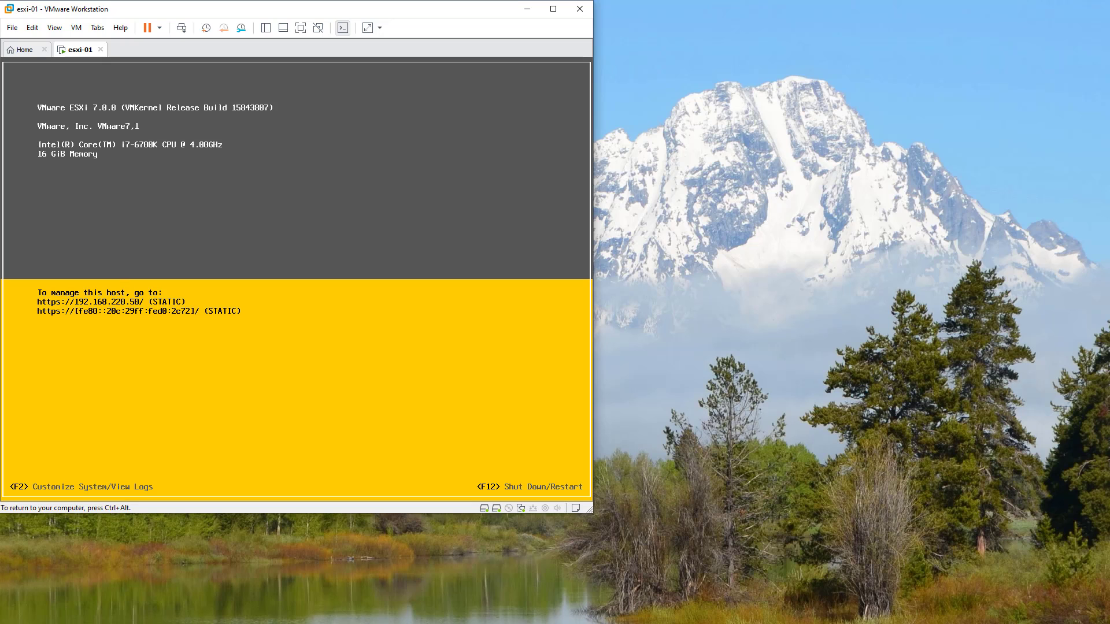
- Browse Firefox to 192.168.220.50 and accept the host's certificate risk warning
{"action": "key", "text": "ctrl+alt"}
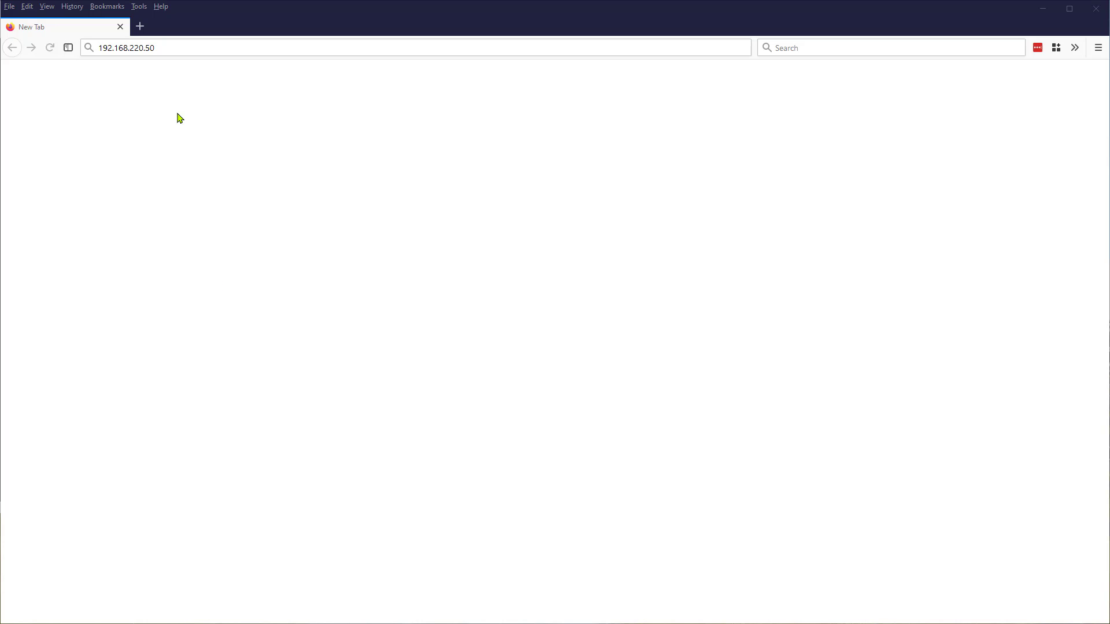
{"action": "left_click", "coordinate": [177, 48]}
{"action": "key", "text": "Return"}
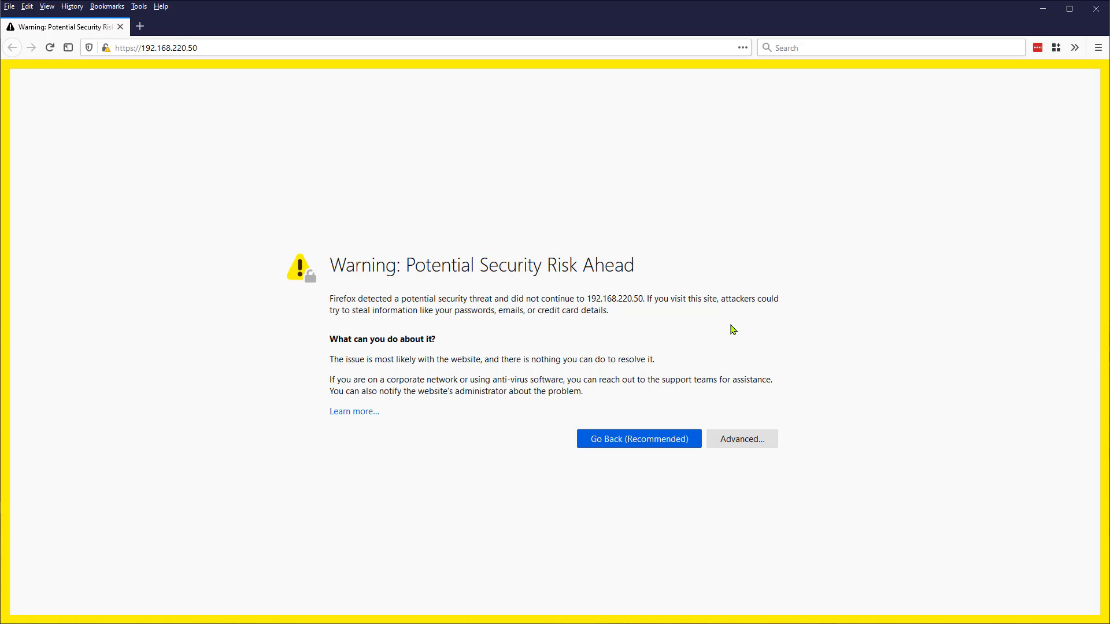
{"action": "left_click", "coordinate": [754, 441]}
{"action": "scroll", "coordinate": [801, 425], "scroll_direction": "down", "scroll_amount": 2}
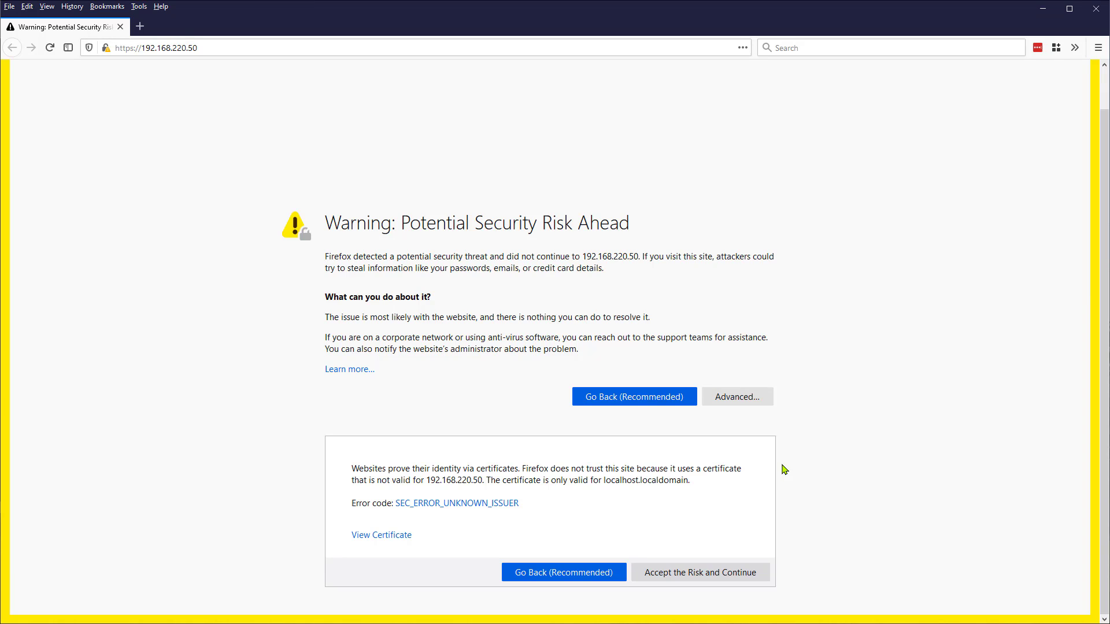
{"action": "left_click", "coordinate": [706, 573]}
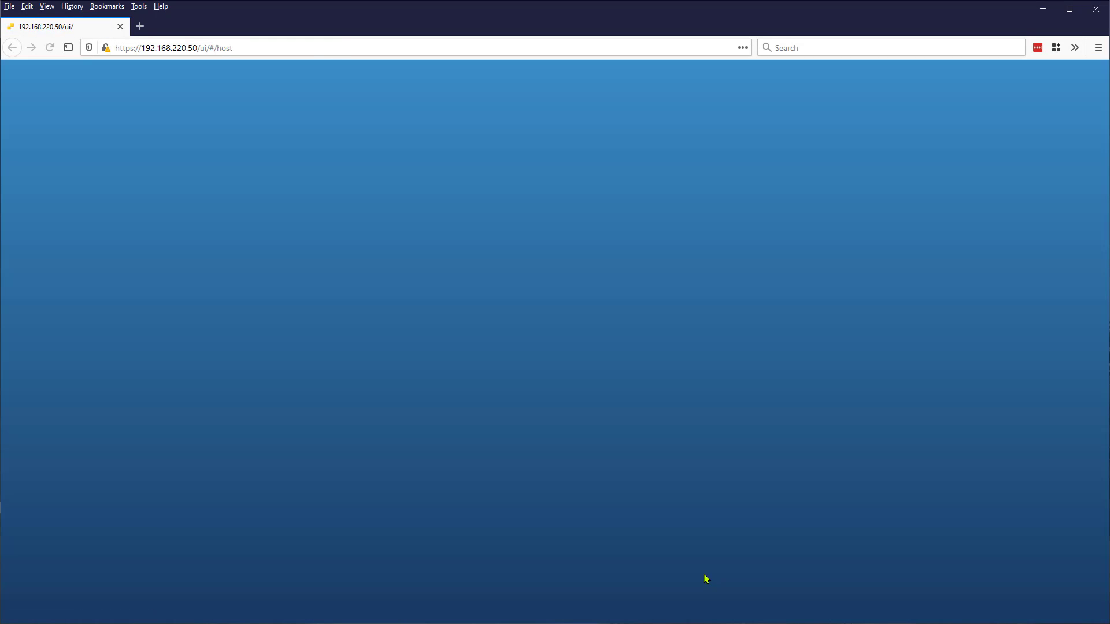
- Log in to the Host Client as root with the account password, declining to save the login
{"action": "left_click", "coordinate": [152, 256]}
{"action": "type", "text": "root"}
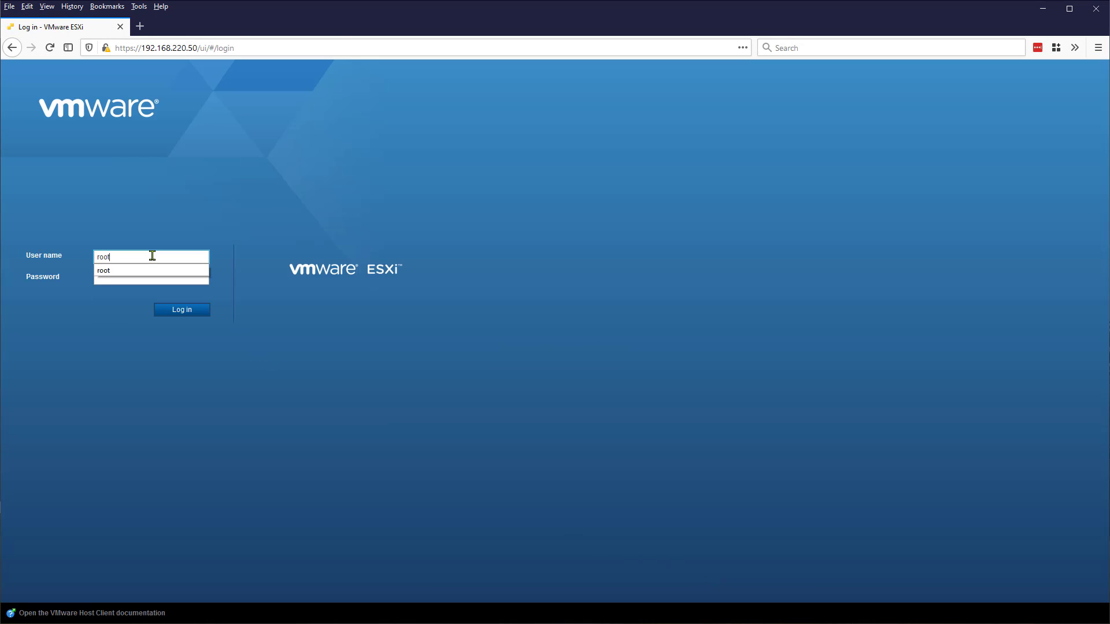
{"action": "key", "text": "Tab"}
{"action": "type", "text": "*****"}
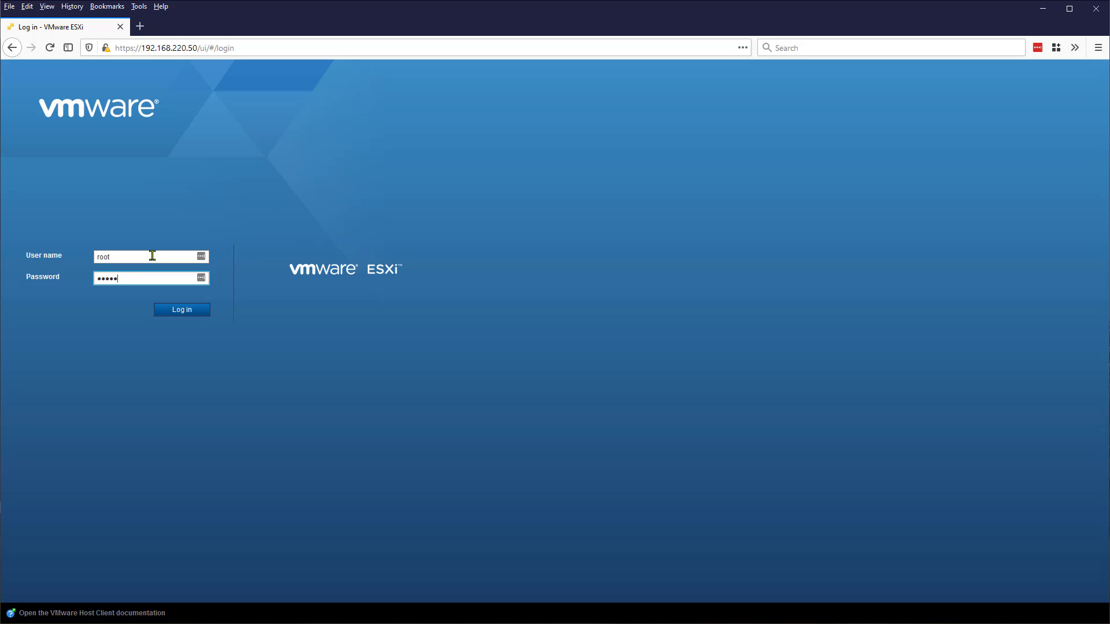
{"action": "type", "text": "****"}
{"action": "key", "text": "Return"}
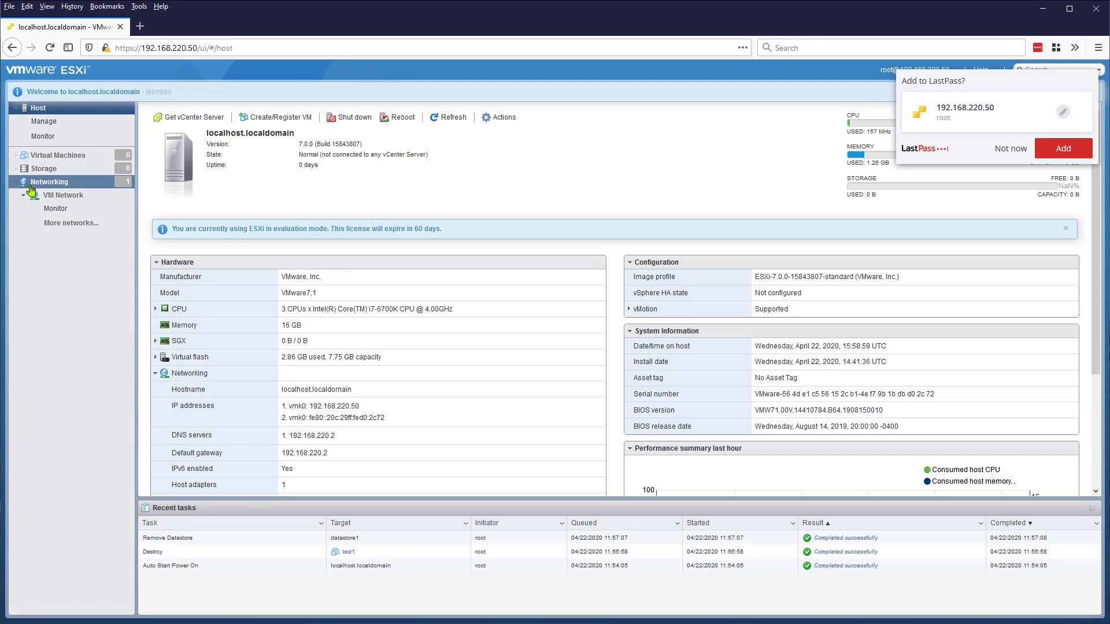
{"action": "left_click", "coordinate": [1010, 149]}
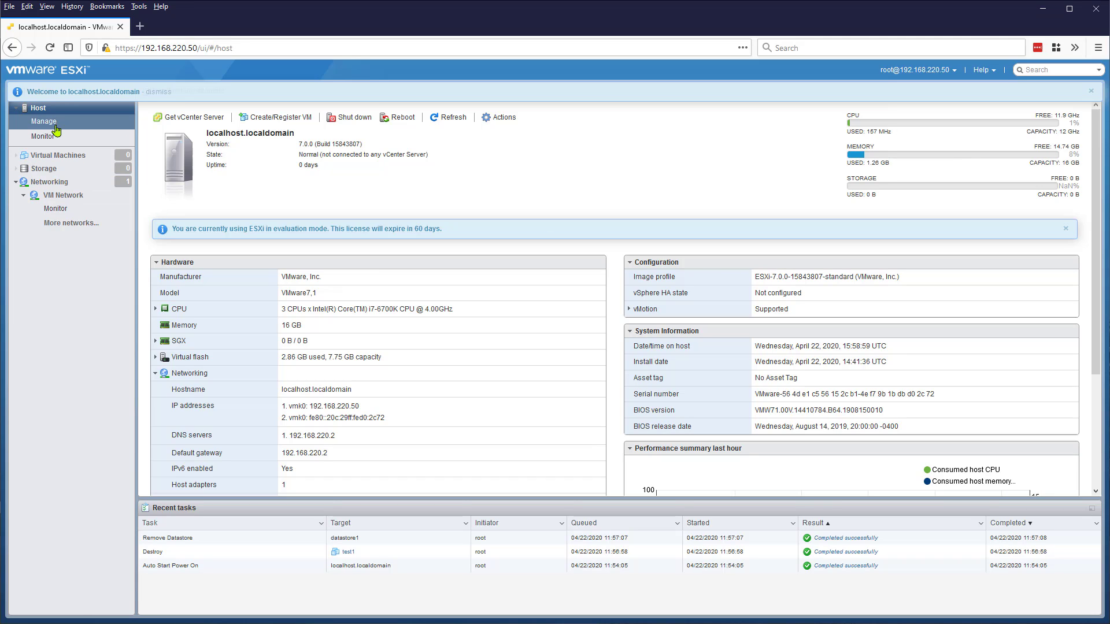
- Collapse Networking and scroll the host summary: 3 CPUs, 16 GB memory, no datastores
{"action": "left_click", "coordinate": [16, 181]}
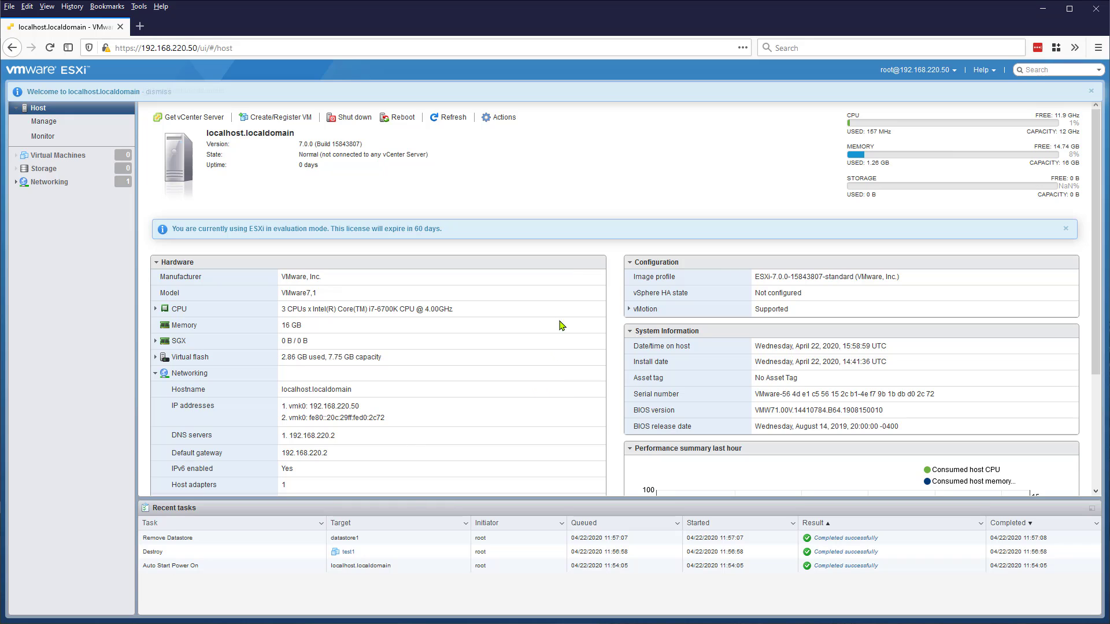
{"action": "scroll", "coordinate": [567, 275], "scroll_direction": "down", "scroll_amount": 3}
{"action": "scroll", "coordinate": [567, 273], "scroll_direction": "up", "scroll_amount": 3}
{"action": "scroll", "coordinate": [567, 273], "scroll_direction": "down", "scroll_amount": 3}
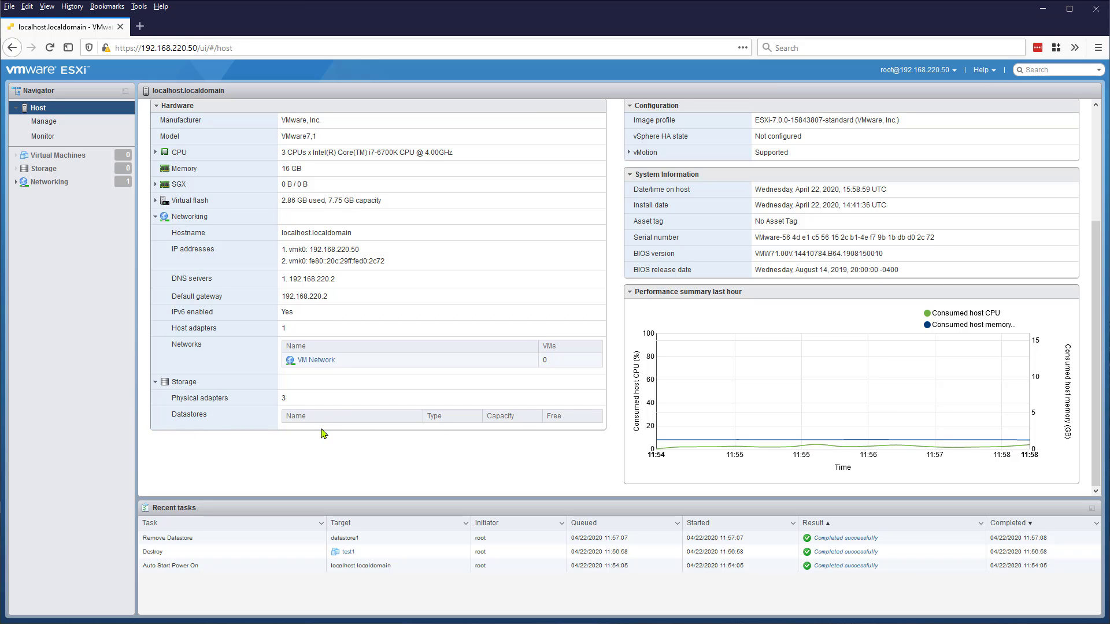
{"action": "scroll", "coordinate": [333, 416], "scroll_direction": "up", "scroll_amount": 5}
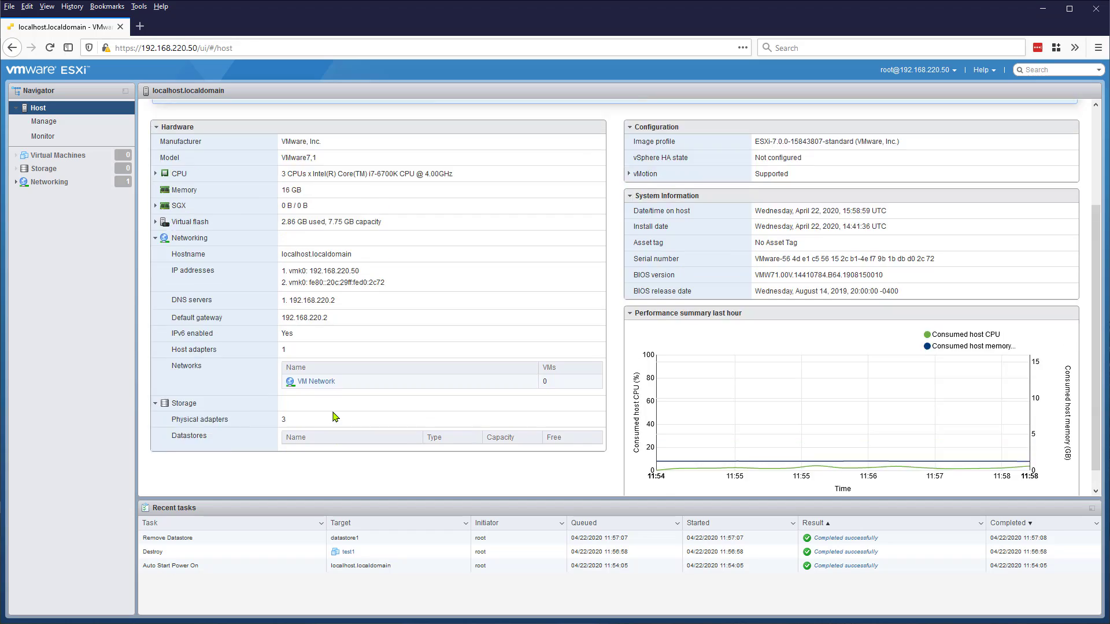
- Create VMFS datastore 'datastore1' on the full 40 GB local disk, confirming the disk erase
{"action": "left_click", "coordinate": [36, 172]}
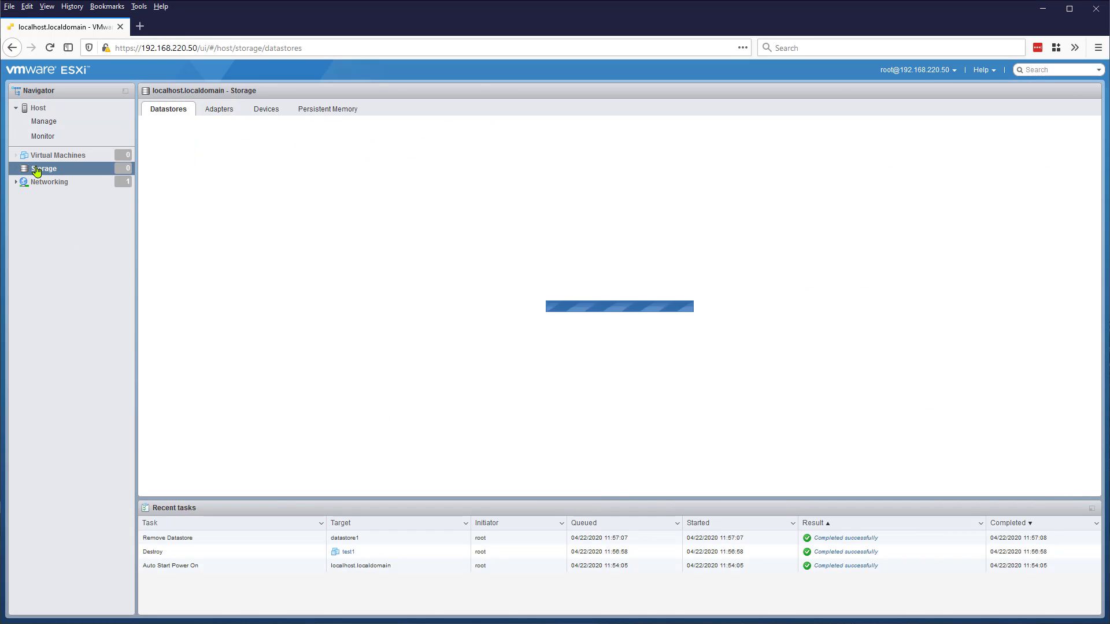
{"action": "left_click", "coordinate": [177, 137]}
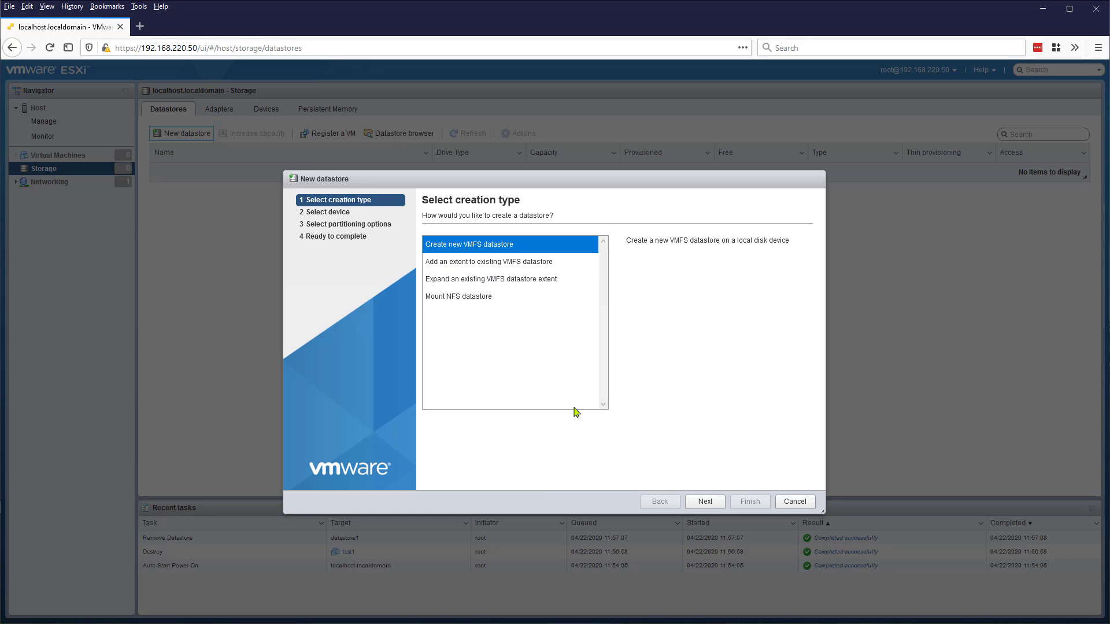
{"action": "left_click", "coordinate": [706, 503]}
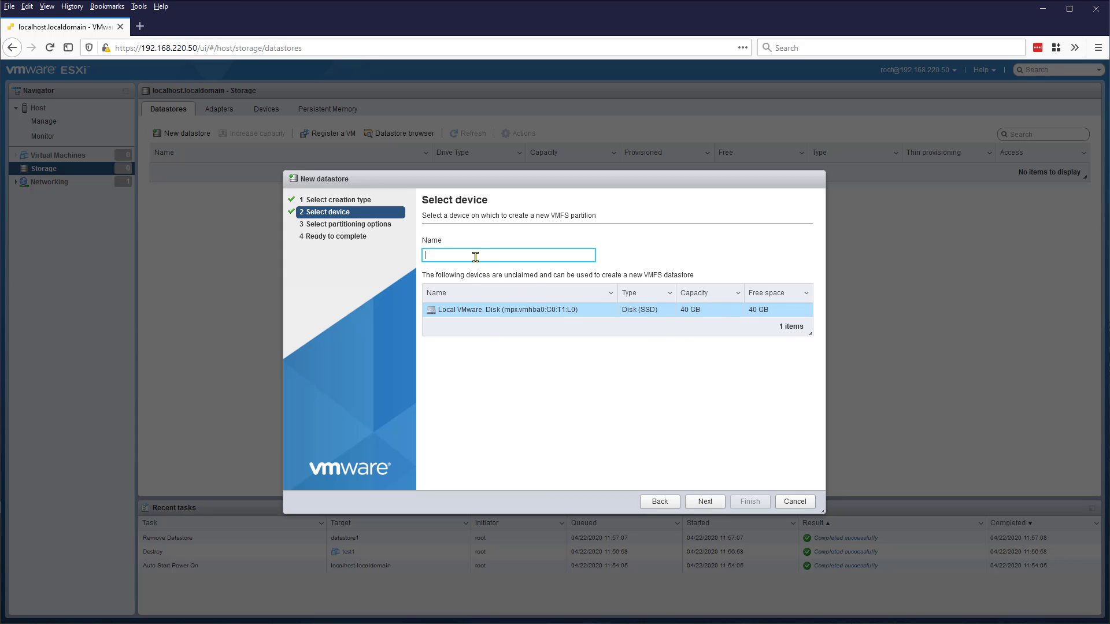
{"action": "type", "text": "datastore1"}
{"action": "left_click", "coordinate": [705, 501]}
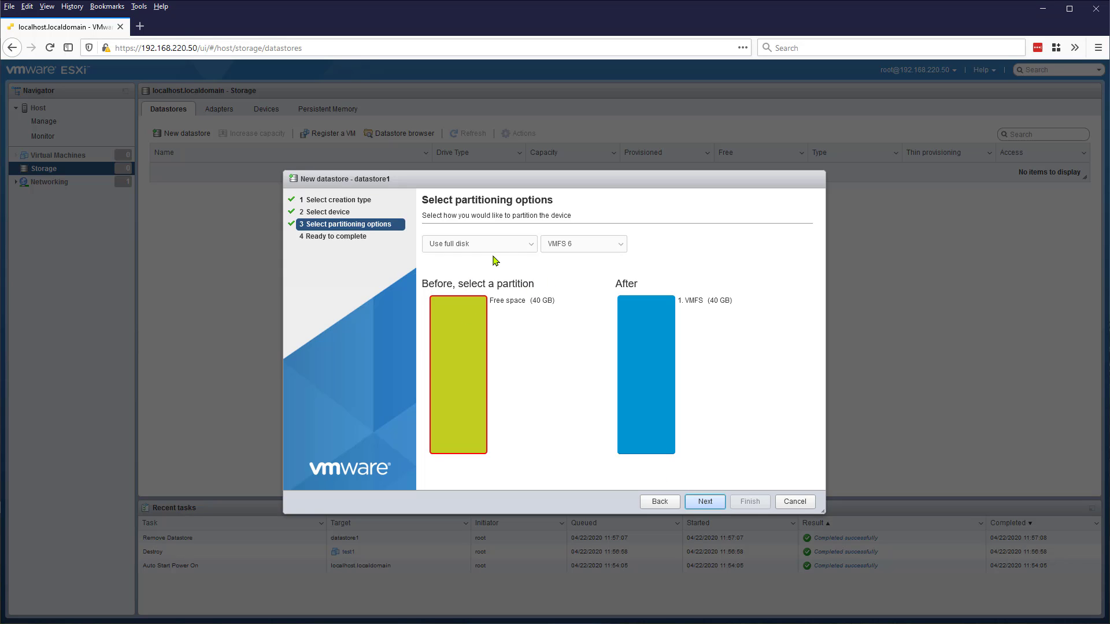
{"action": "left_click", "coordinate": [703, 503]}
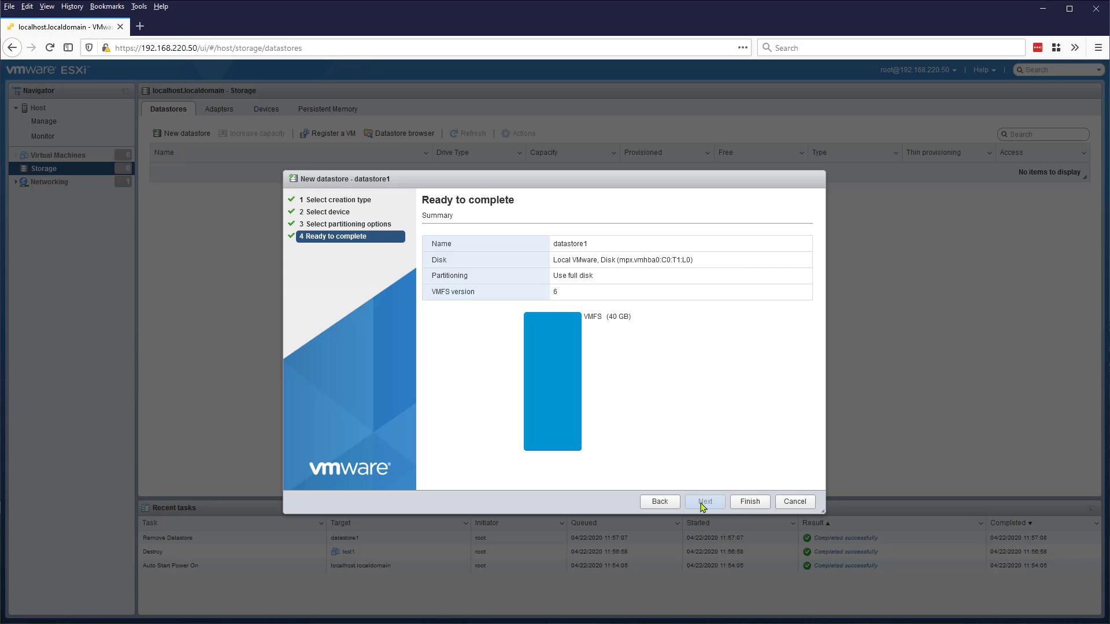
{"action": "left_click", "coordinate": [749, 503]}
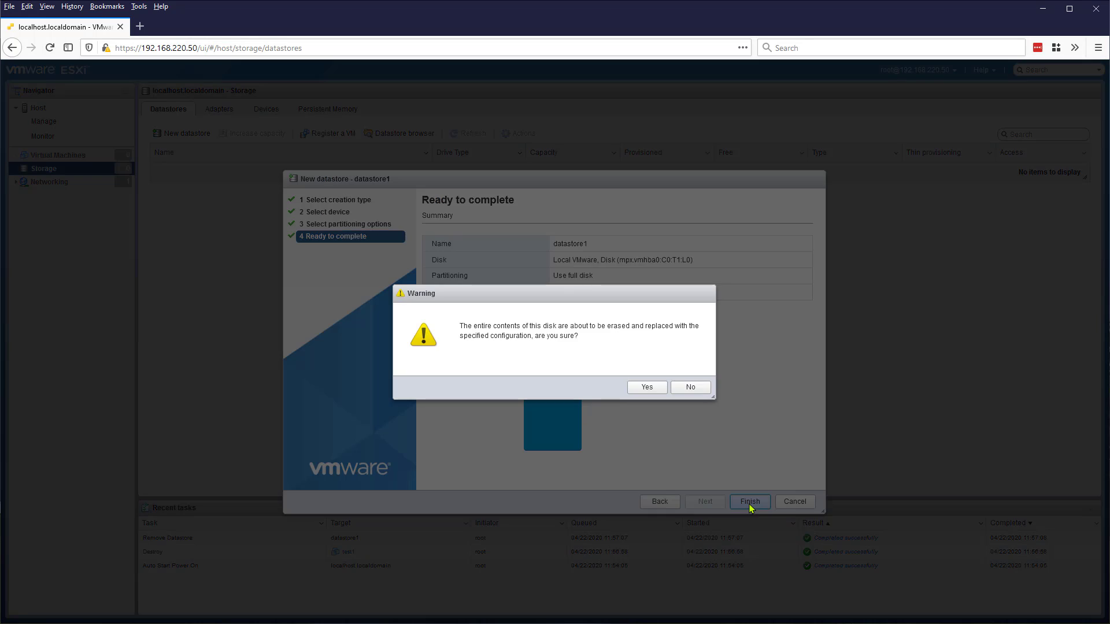
{"action": "left_click", "coordinate": [644, 387]}
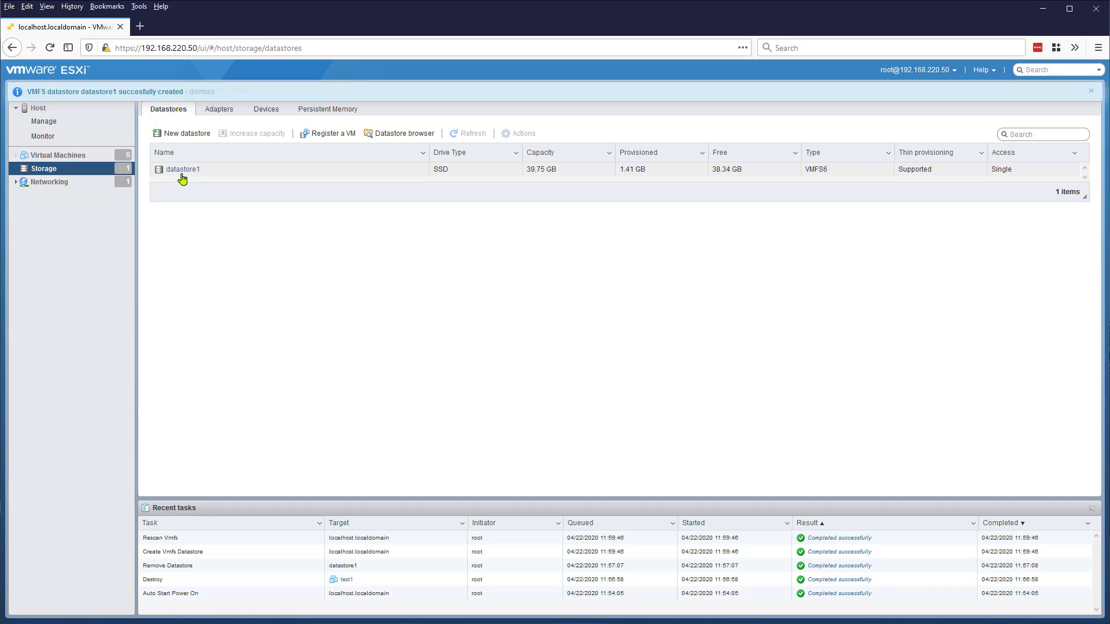
- Open datastore1, then check the host summary lists it with 38.34 GB free of 39.75 GB
{"action": "left_click", "coordinate": [183, 171]}
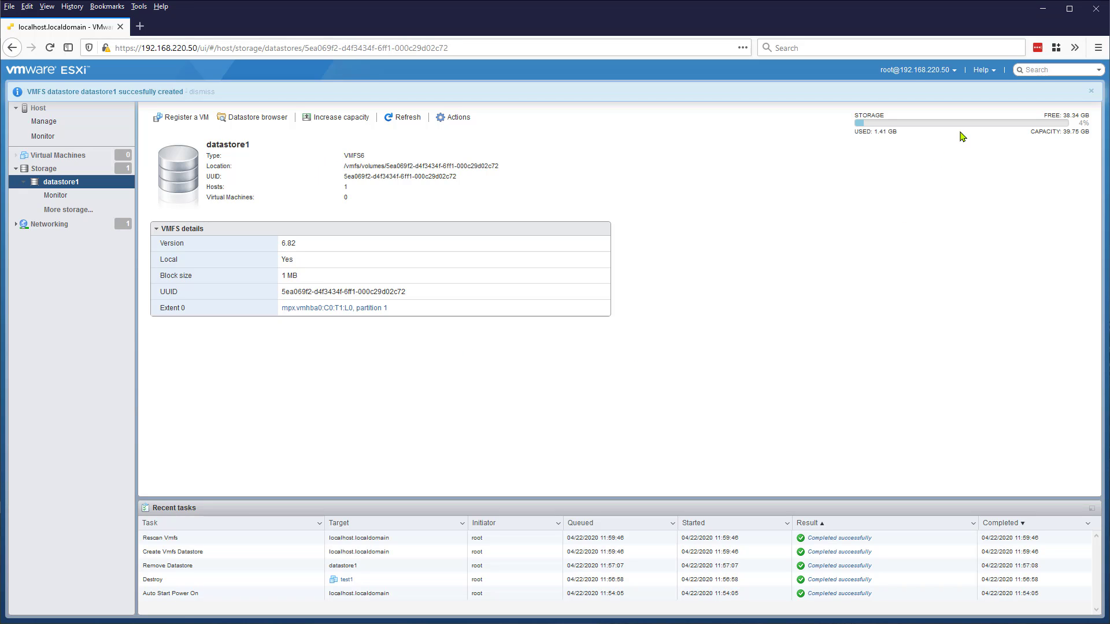
{"action": "left_click", "coordinate": [35, 107]}
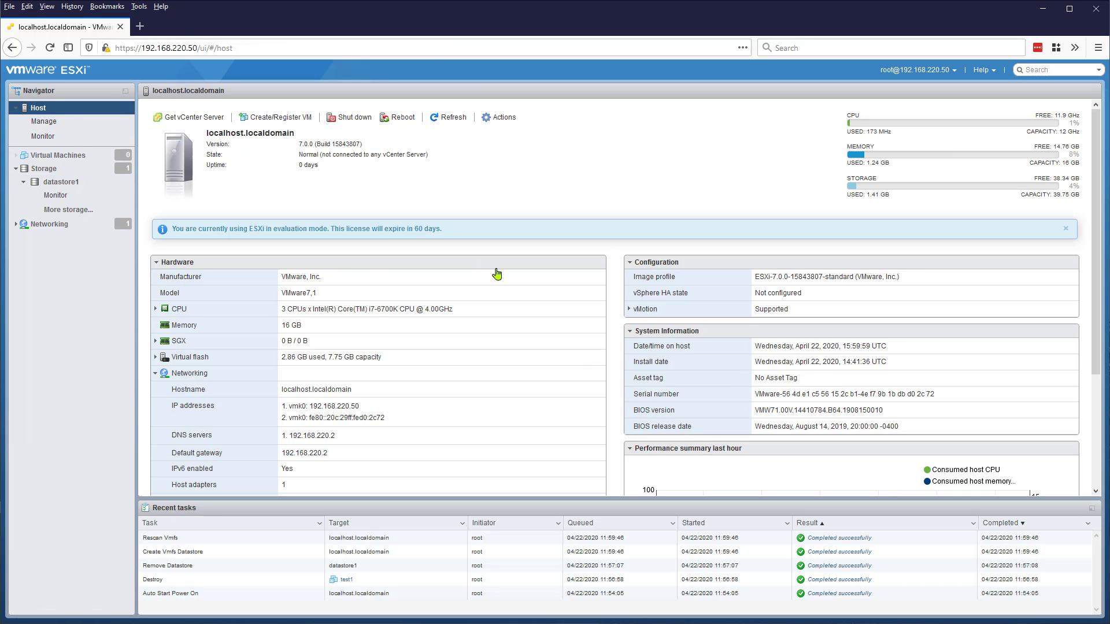
{"action": "scroll", "coordinate": [484, 267], "scroll_direction": "down", "scroll_amount": 5}
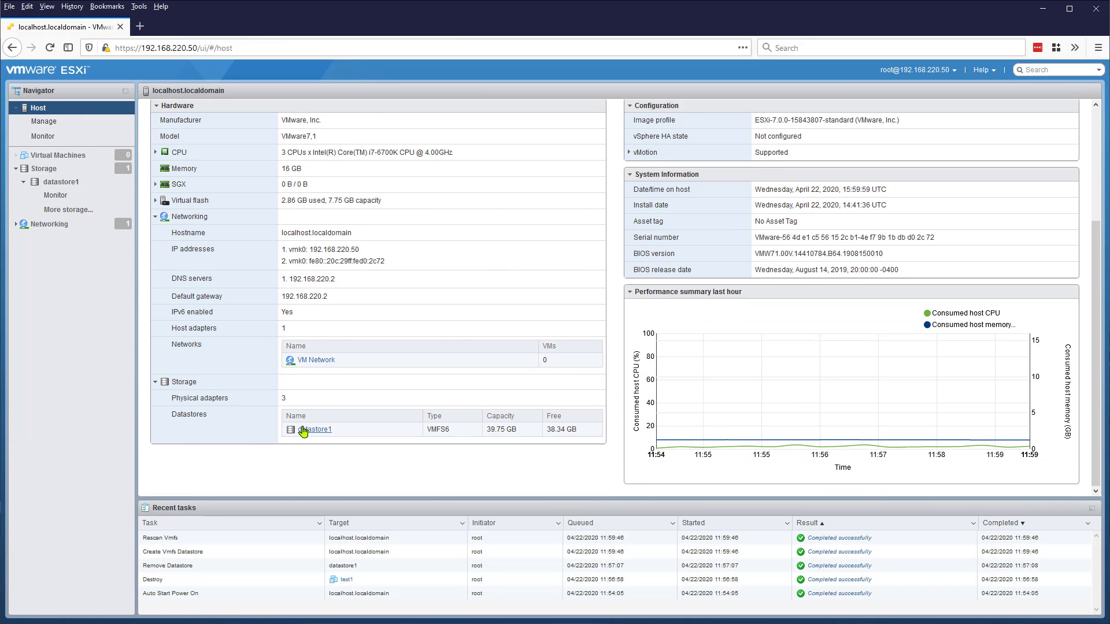
{"action": "scroll", "coordinate": [248, 399], "scroll_direction": "up", "scroll_amount": 5}
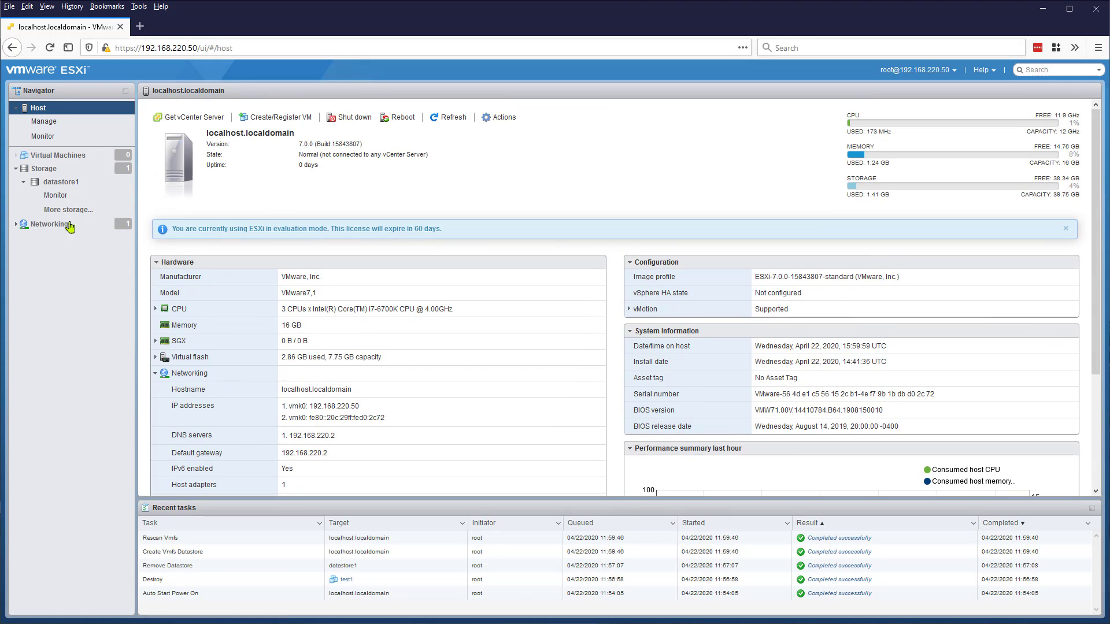
{"action": "left_click", "coordinate": [16, 168]}
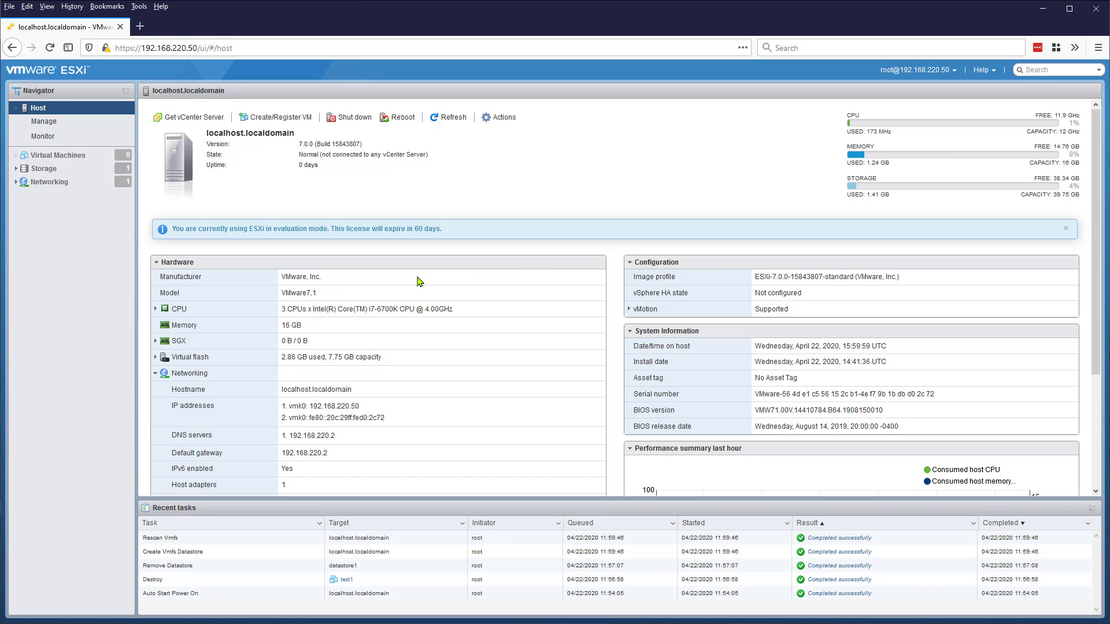
{"action": "scroll", "coordinate": [354, 393], "scroll_direction": "down", "scroll_amount": 3}
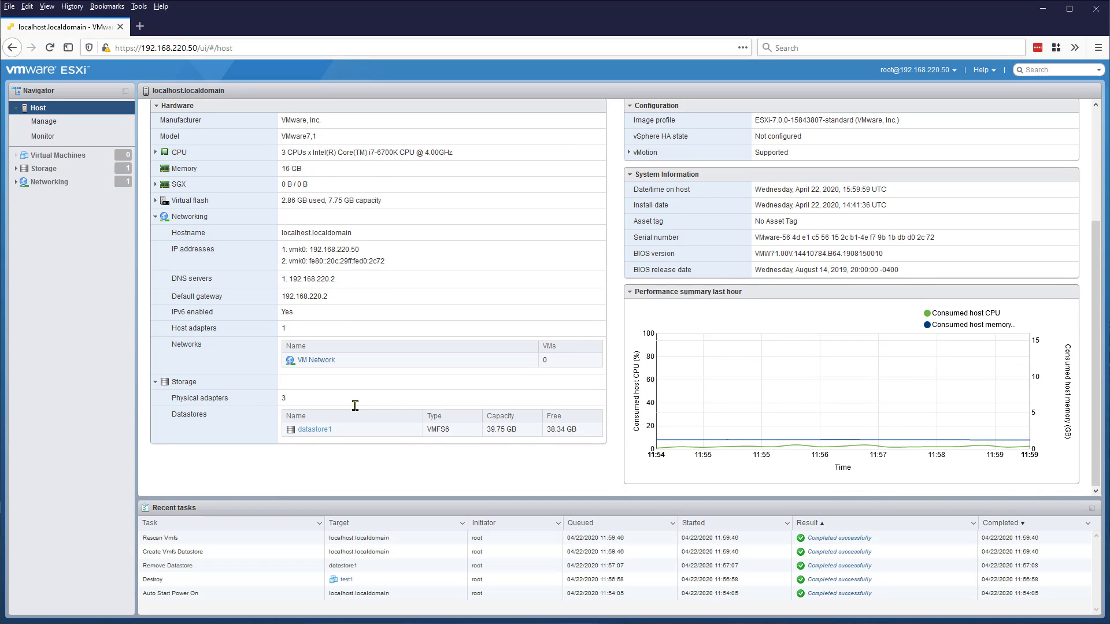
- In datastore1's Datastore browser, create a directory named ISO and begin a file upload into it
{"action": "left_click", "coordinate": [315, 429]}
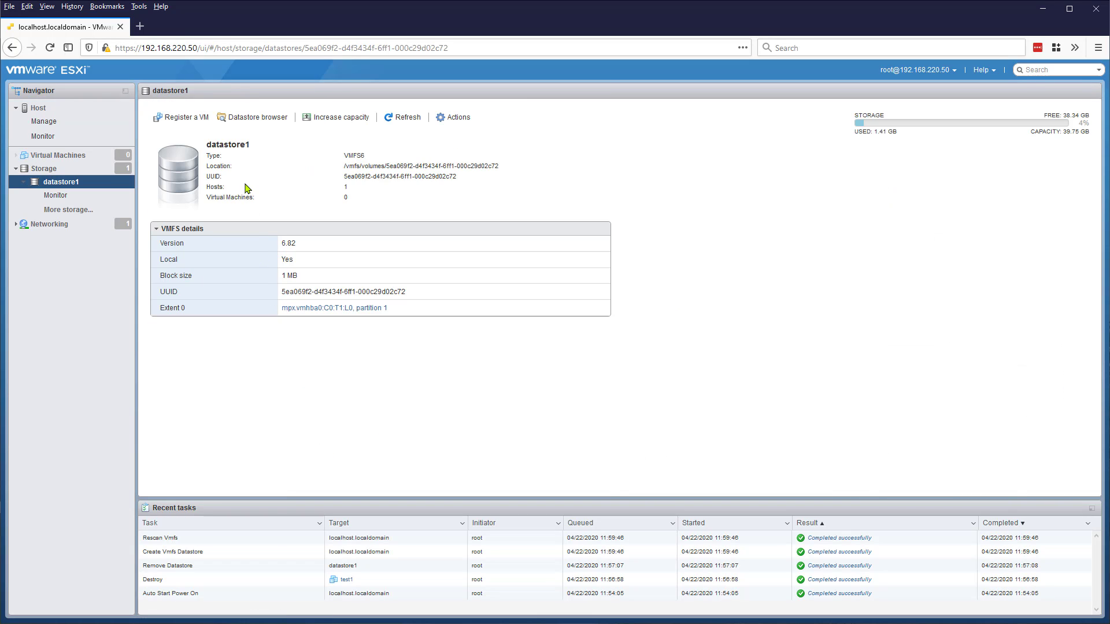
{"action": "left_click", "coordinate": [257, 117]}
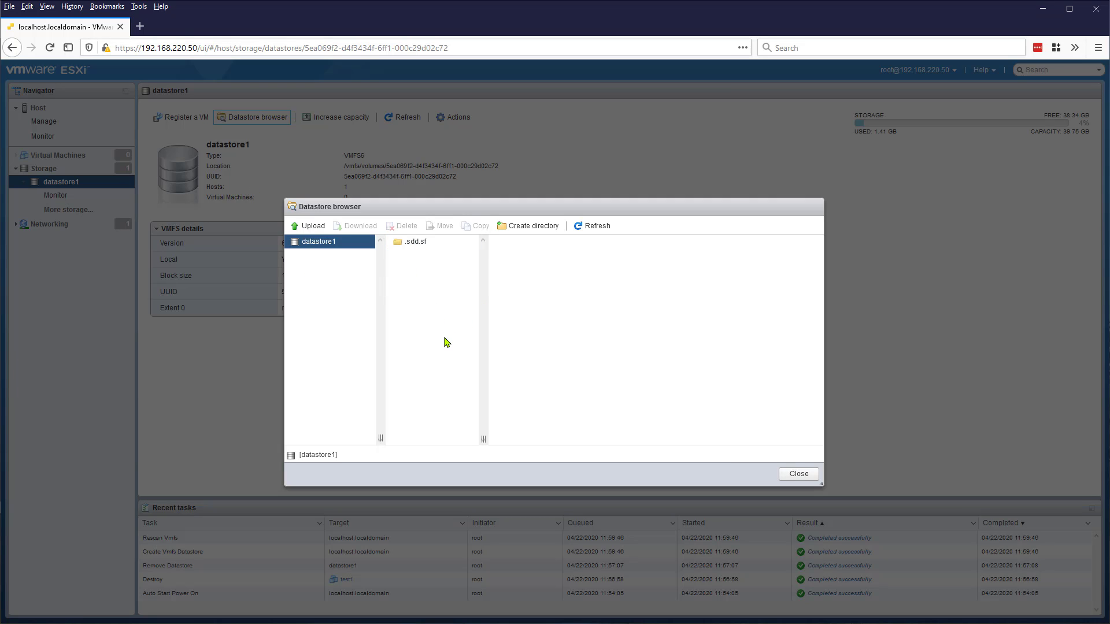
{"action": "left_click", "coordinate": [511, 230]}
{"action": "left_click", "coordinate": [557, 319]}
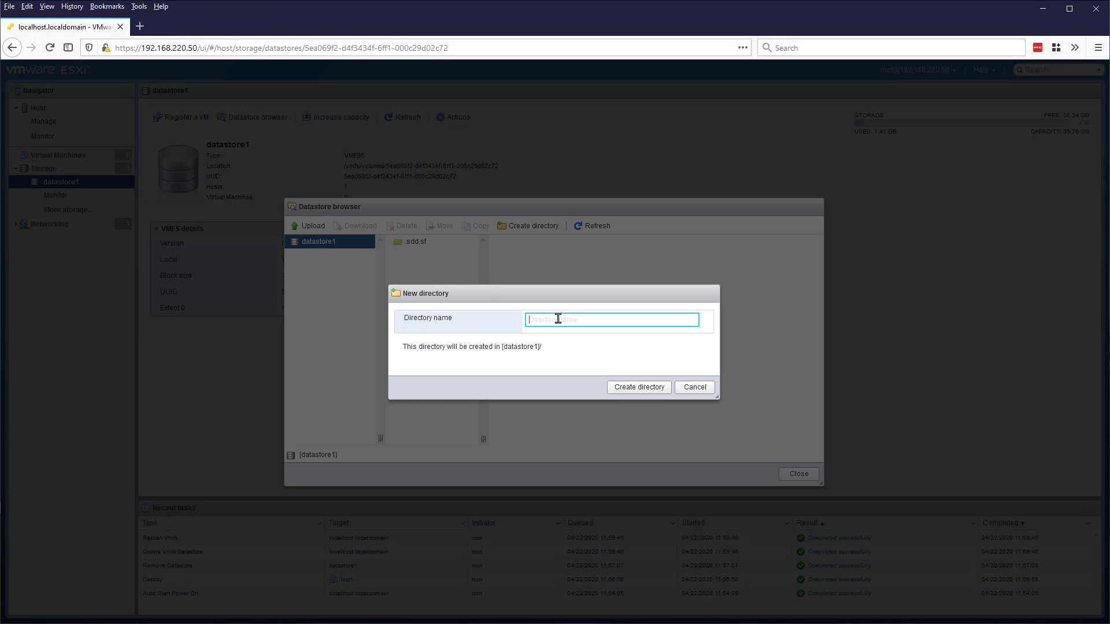
{"action": "type", "text": "ISO"}
{"action": "left_click", "coordinate": [638, 388]}
{"action": "left_click", "coordinate": [399, 260]}
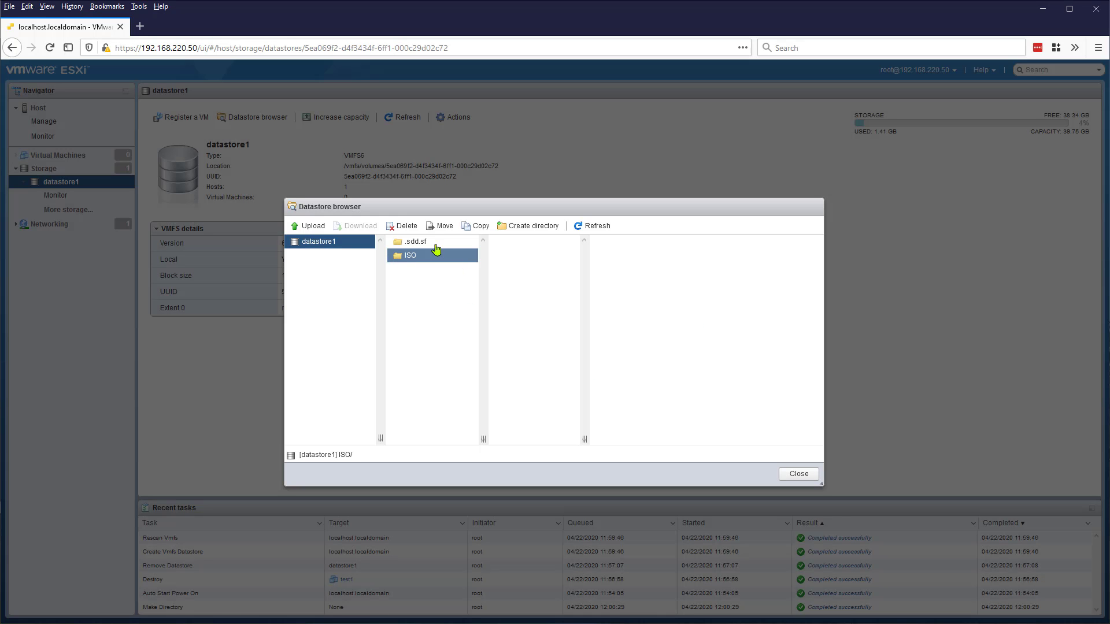
{"action": "left_click", "coordinate": [315, 226]}
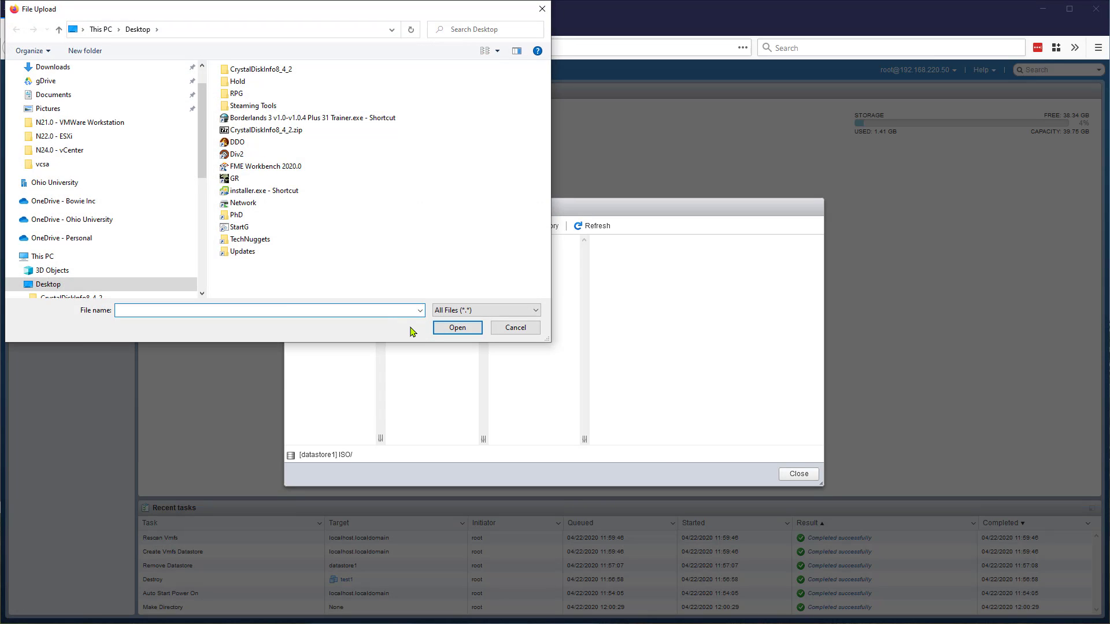
- Try the paths e:\os\ and f:\Programs\Ubuntu\ in the File Upload dialog, then clear them
{"action": "type", "text": "e:\\os\\"}
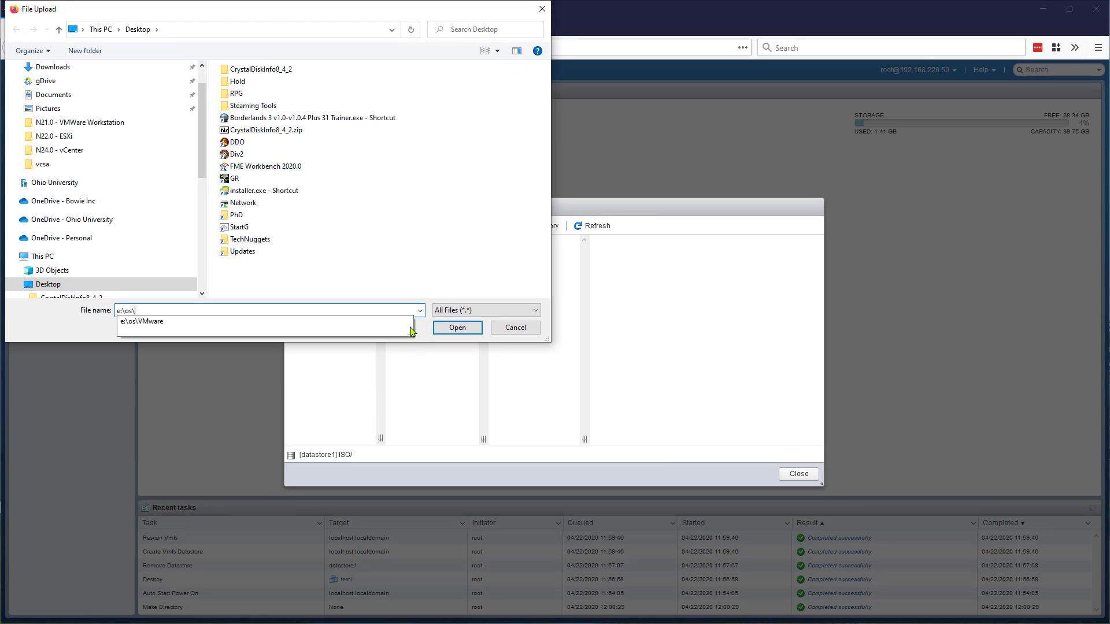
{"action": "key", "text": "Down"}
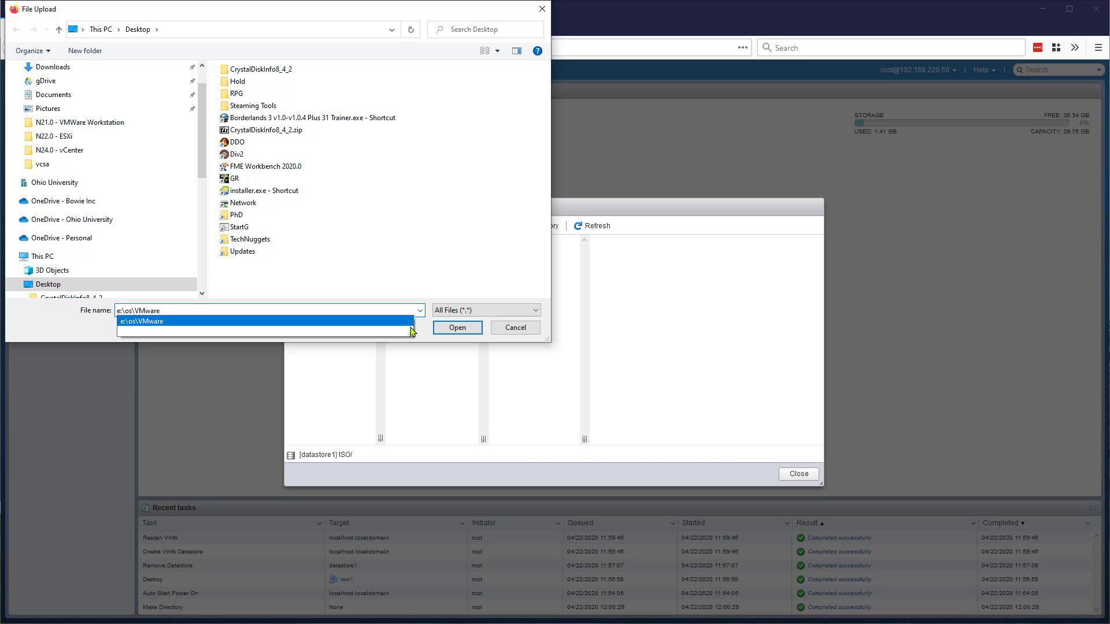
{"action": "key", "text": "ctrl+a"}
{"action": "type", "text": "f:\\Programs\\"}
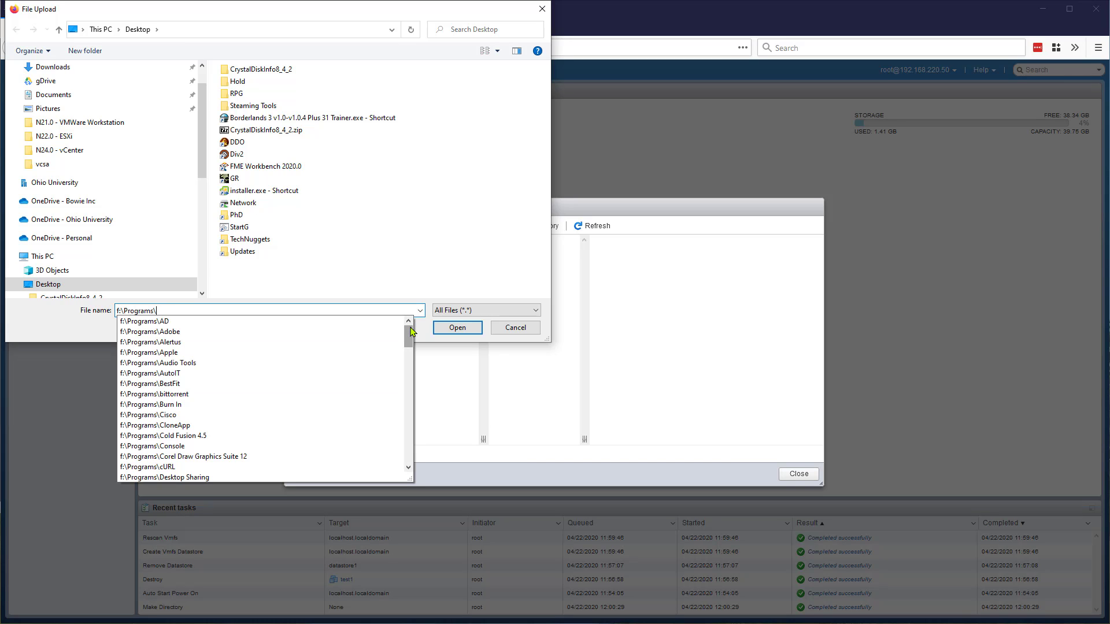
{"action": "type", "text": "U"}
{"action": "key", "text": "Down"}
{"action": "type", "text": "\\"}
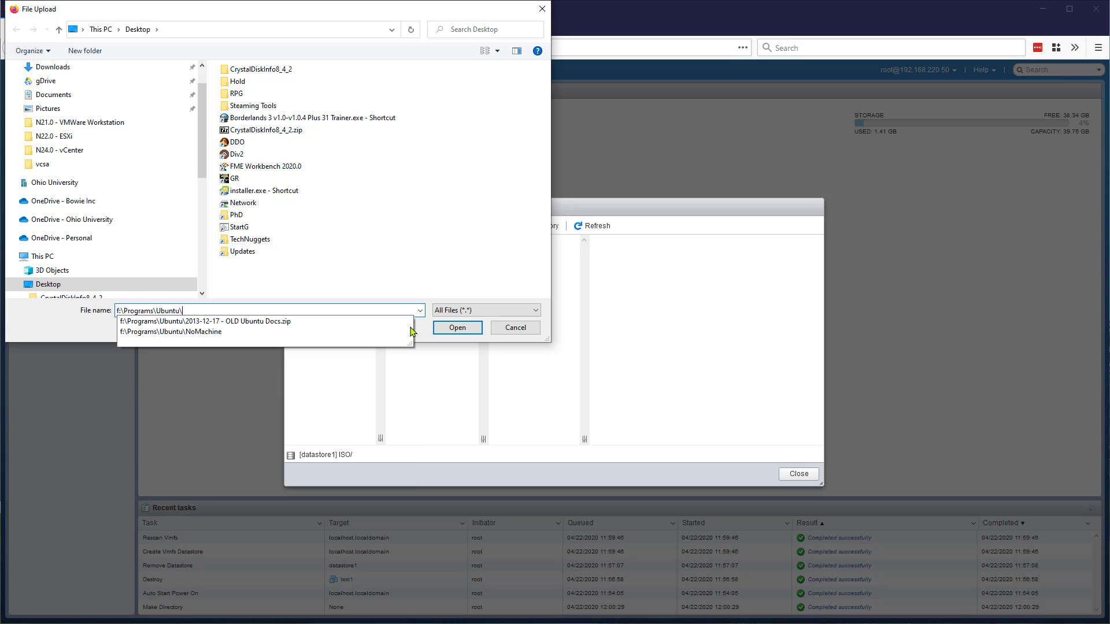
{"action": "key", "text": "ctrl+a"}
{"action": "key", "text": "BackSpace"}
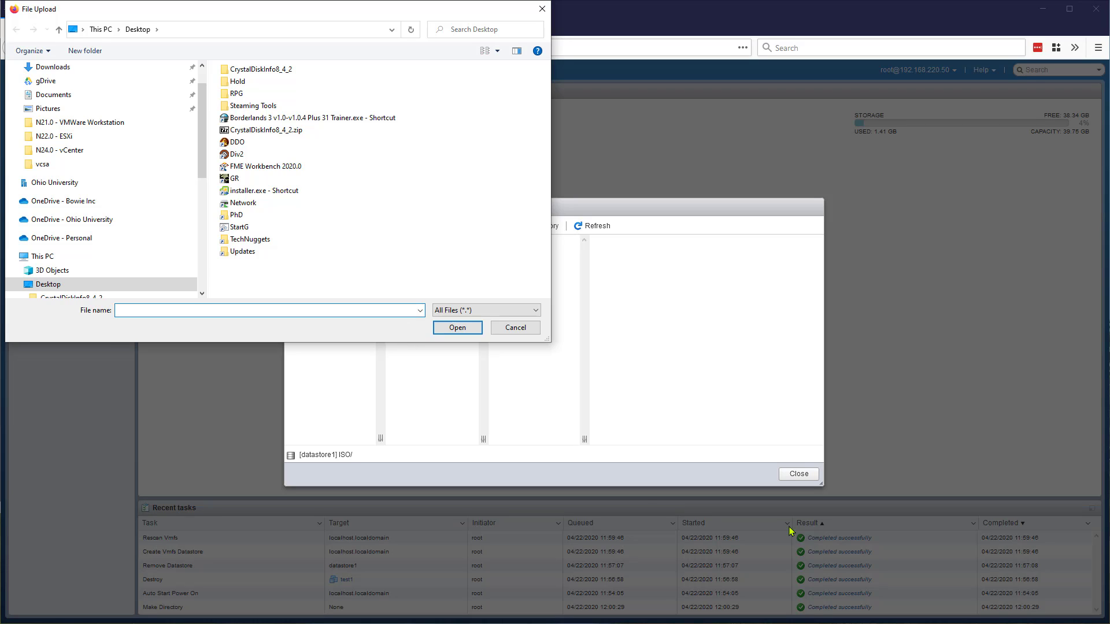
- Go to the Ubuntu v18 folder on drive F and upload ubuntu-18.04.4-live-server-amd64.iso
{"action": "left_click", "coordinate": [219, 312]}
{"action": "type", "text": "f:\\"}
{"action": "type", "text": "Ubuntu\\"}
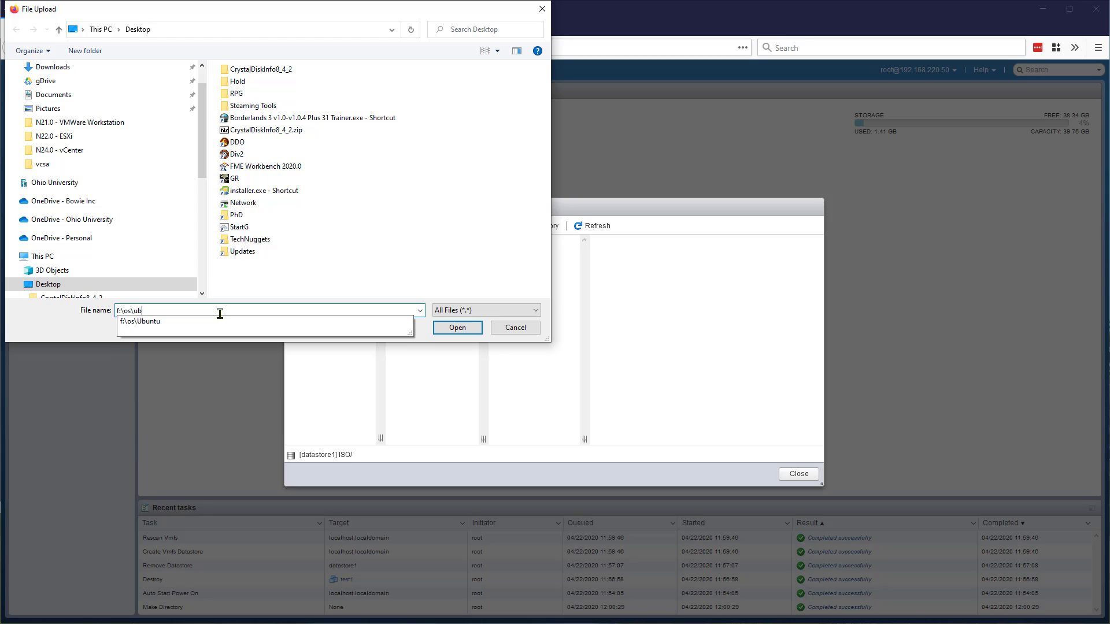
{"action": "key", "text": "Down"}
{"action": "key", "text": "Down"}
{"action": "key", "text": "Down"}
{"action": "key", "text": "Down"}
{"action": "key", "text": "Down"}
{"action": "key", "text": "Down"}
{"action": "key", "text": "Down"}
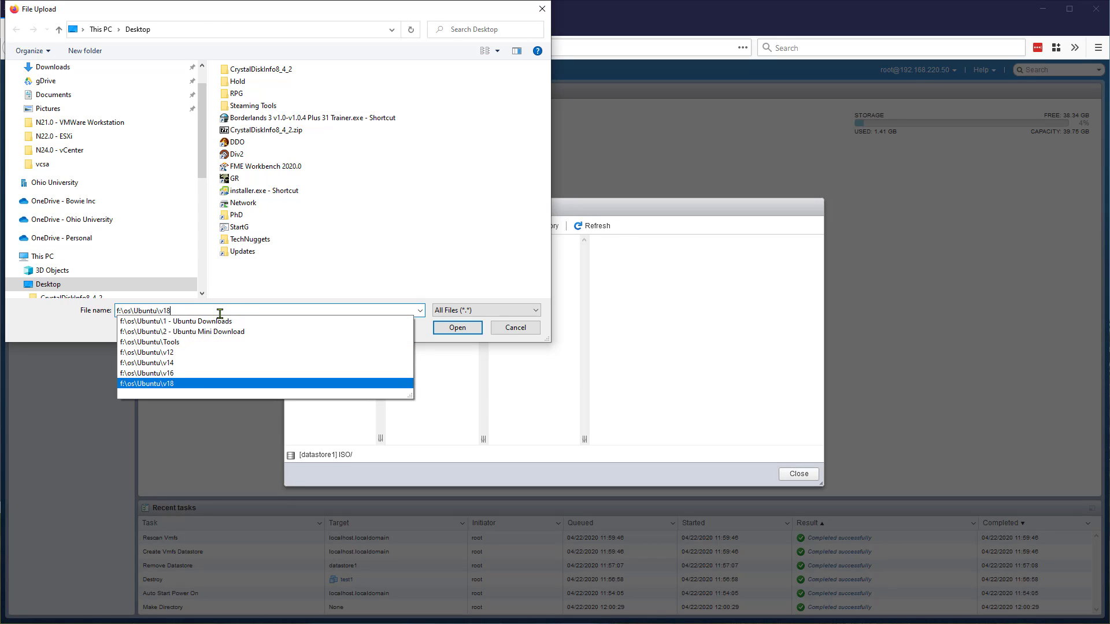
{"action": "key", "text": "Return"}
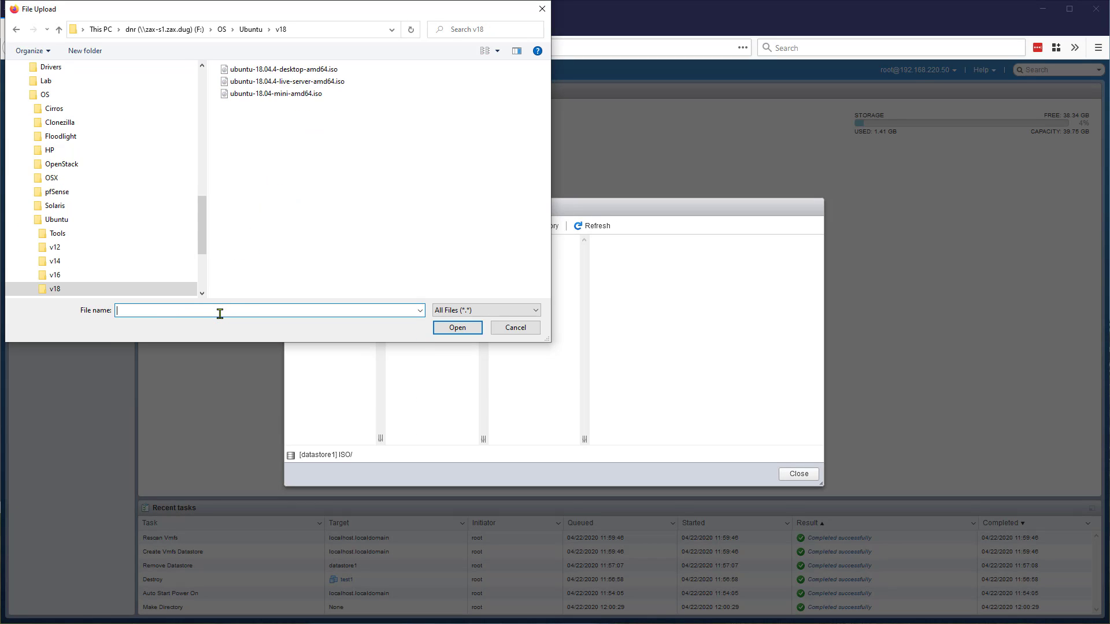
{"action": "left_click", "coordinate": [256, 82]}
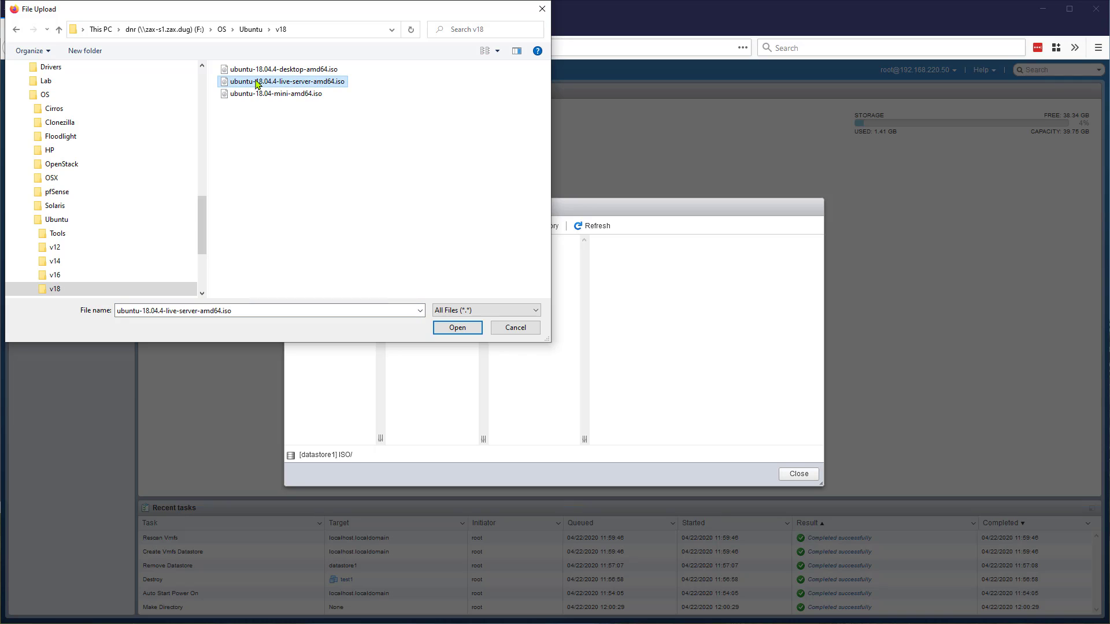
{"action": "left_click", "coordinate": [458, 328]}
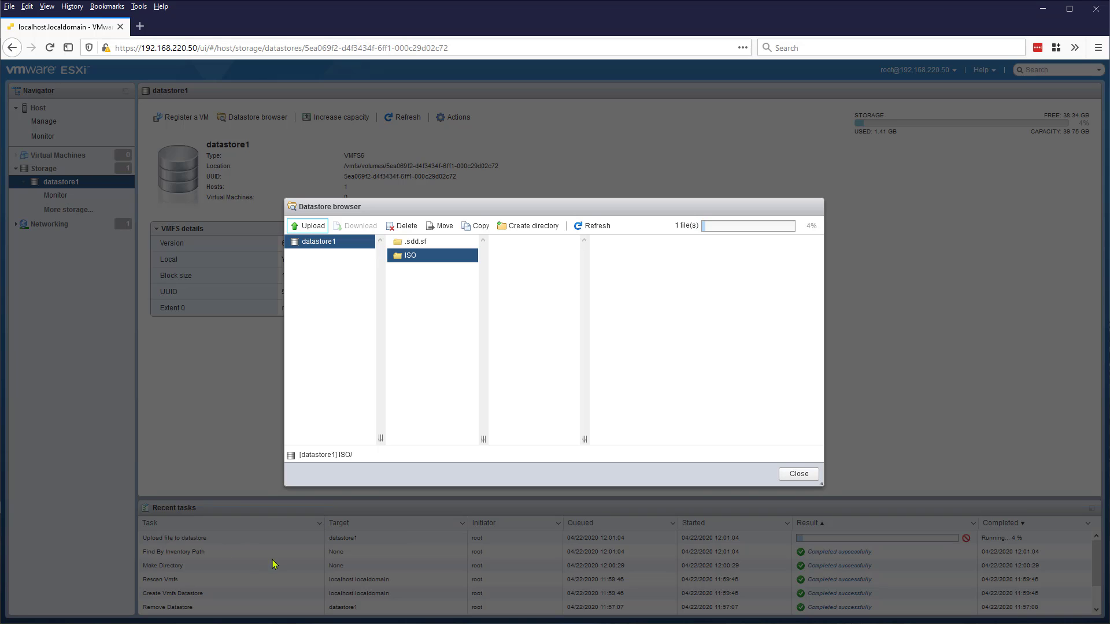
- Create new VM test-u64 with guest OS Linux, Ubuntu Linux (64-bit)
{"action": "left_click", "coordinate": [807, 474]}
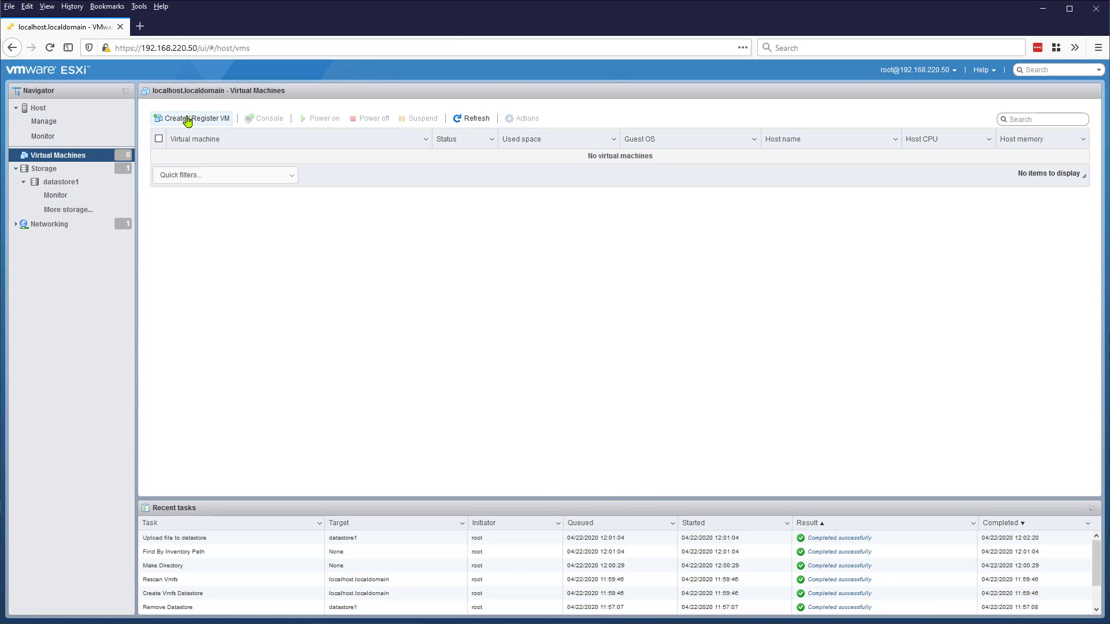
{"action": "left_click", "coordinate": [191, 118]}
{"action": "left_click", "coordinate": [705, 501]}
{"action": "left_click", "coordinate": [508, 255]}
{"action": "type", "text": "test-u64"}
{"action": "left_click", "coordinate": [675, 334]}
{"action": "left_click", "coordinate": [606, 386]}
{"action": "left_click", "coordinate": [675, 355]}
{"action": "left_click", "coordinate": [720, 515]}
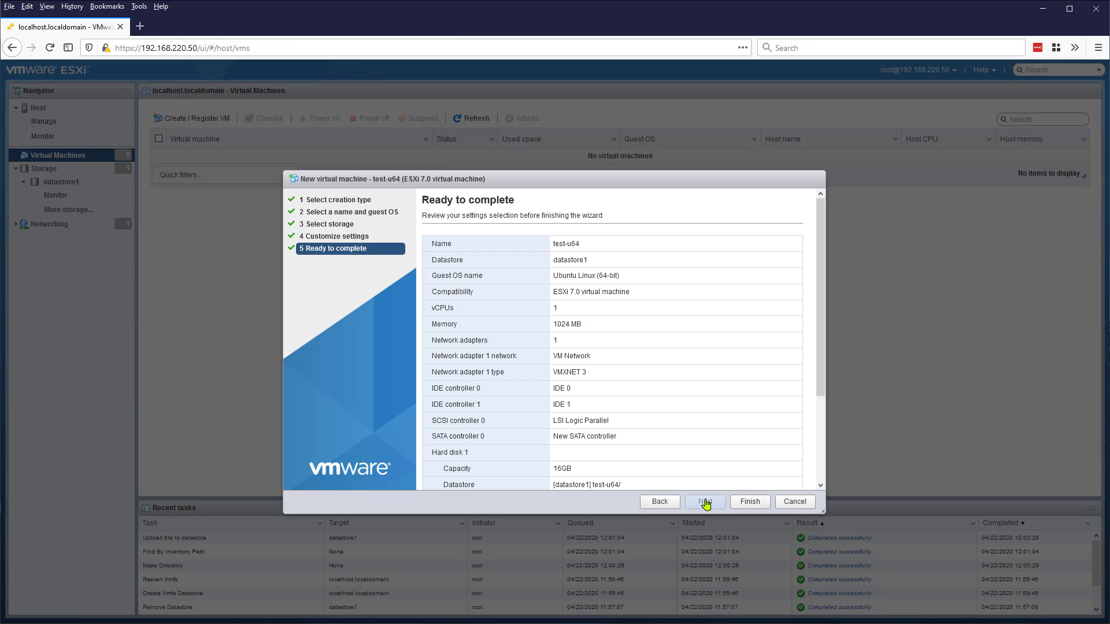
{"action": "left_click", "coordinate": [749, 501]}
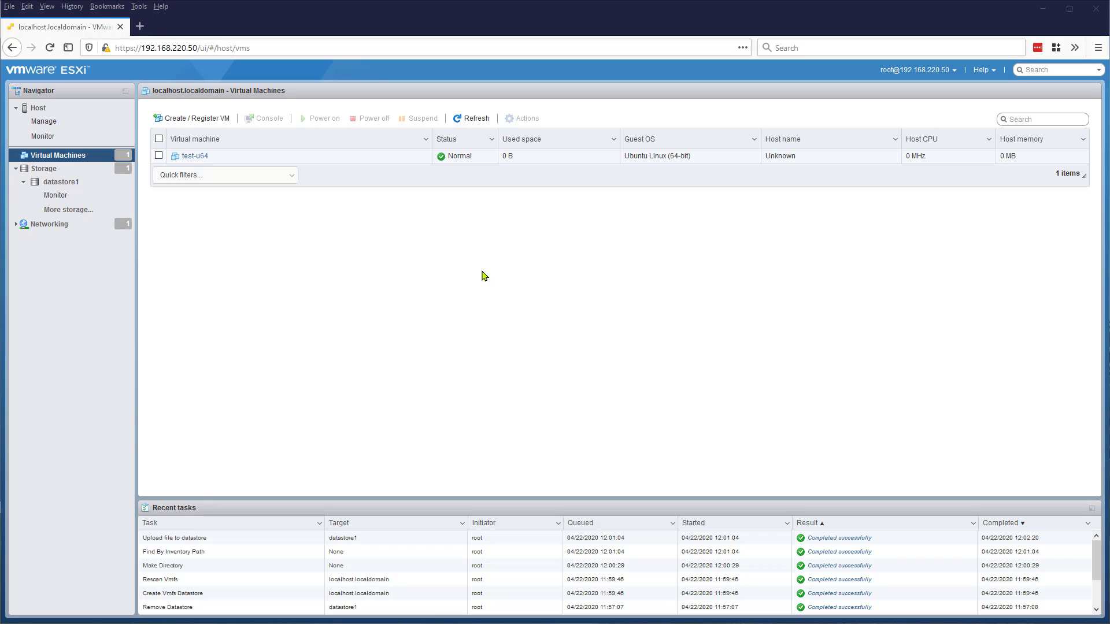
- Review test-u64's summary: 1 vCPU, 1 GB memory, 16 GB disk
{"action": "left_click", "coordinate": [195, 156]}
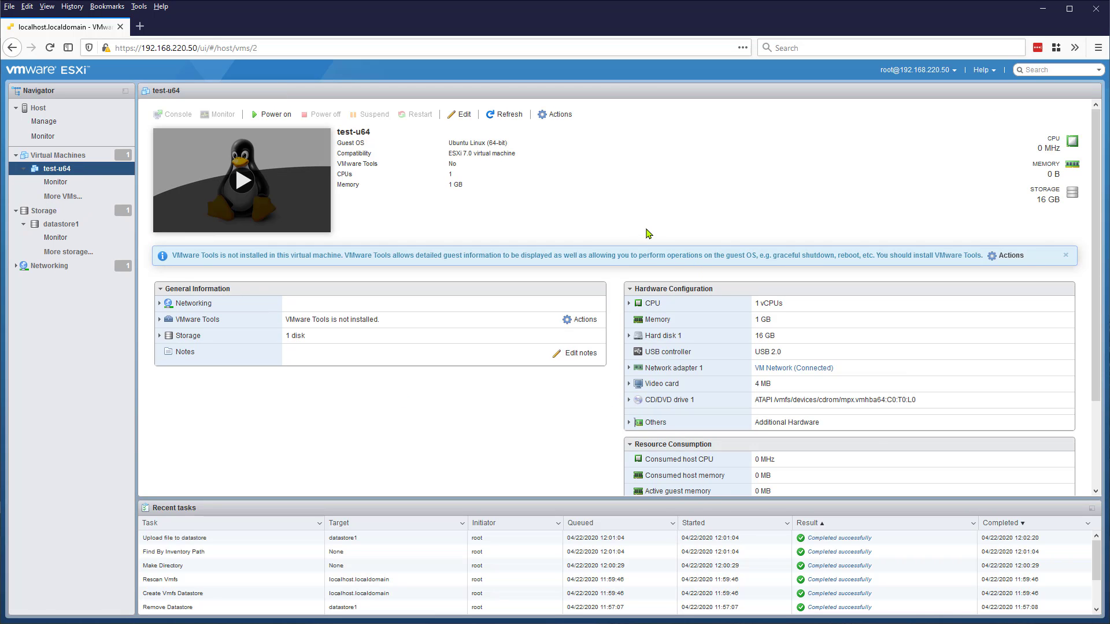
{"action": "scroll", "coordinate": [652, 236], "scroll_direction": "down", "scroll_amount": 3}
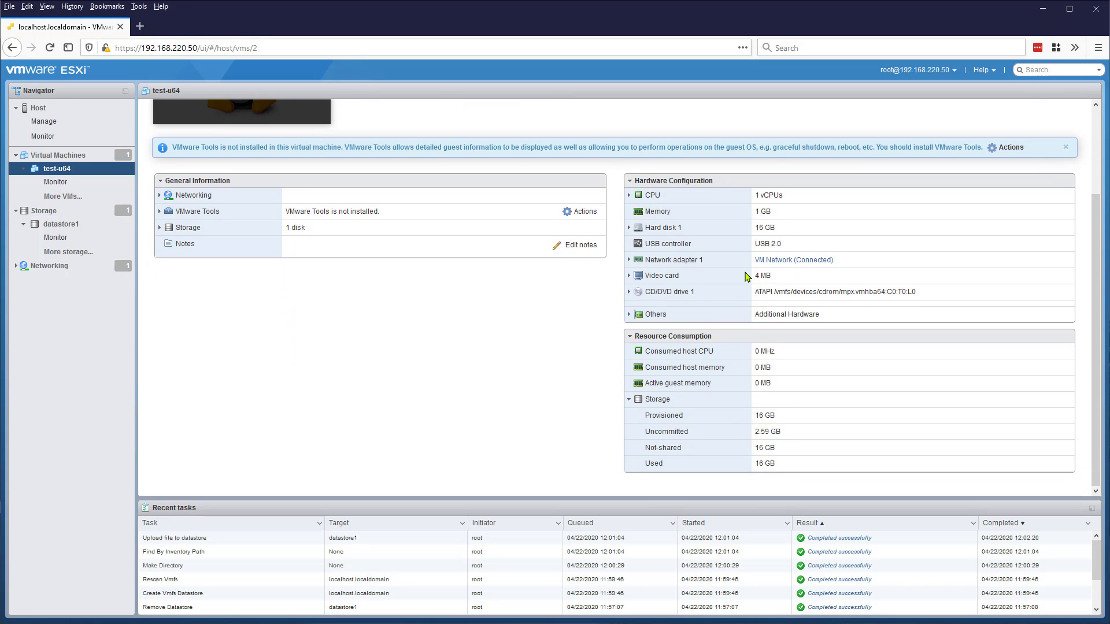
{"action": "scroll", "coordinate": [744, 306], "scroll_direction": "up", "scroll_amount": 3}
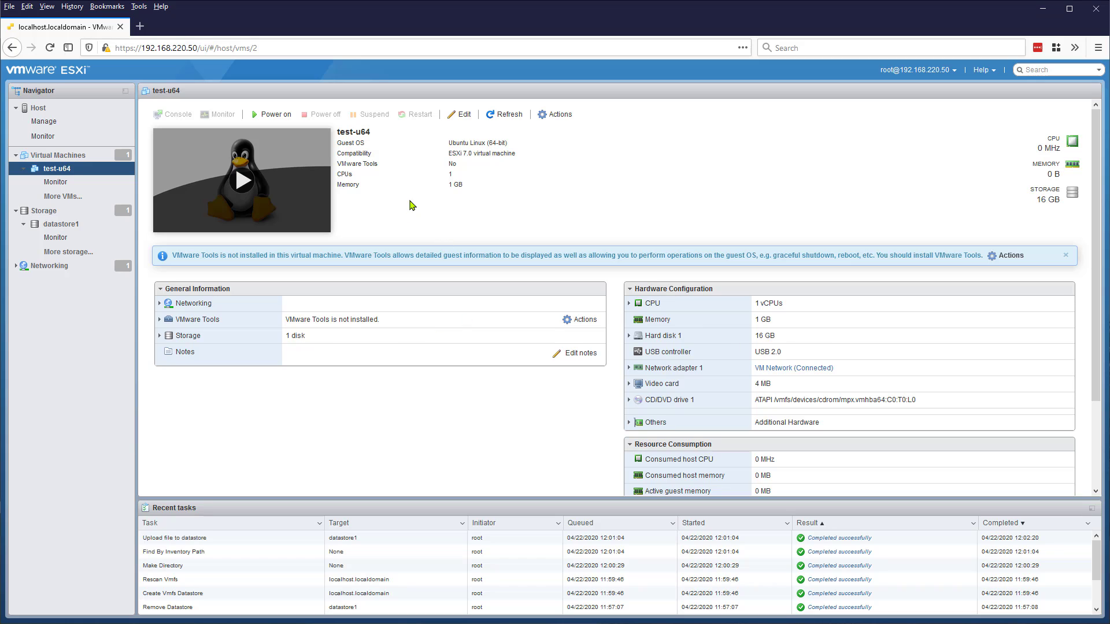
- Mount datastore1/ISO/ubuntu-18.04.4-live-server-amd64.iso on CD/DVD Drive 1, connected, and save
{"action": "left_click", "coordinate": [451, 115]}
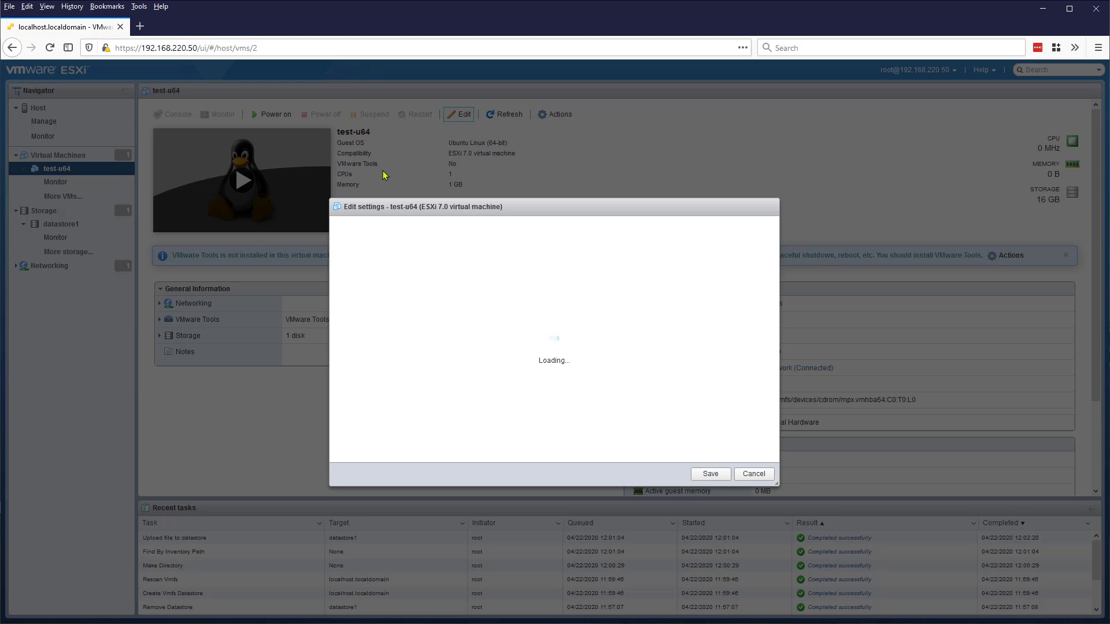
{"action": "scroll", "coordinate": [421, 405], "scroll_direction": "down", "scroll_amount": 2}
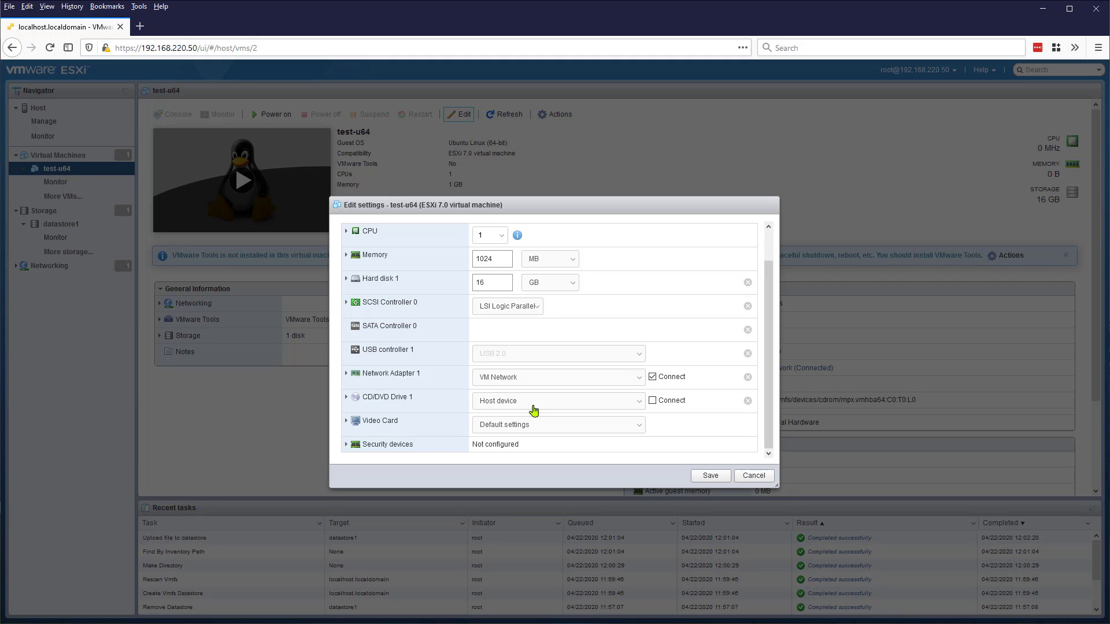
{"action": "left_click", "coordinate": [532, 406]}
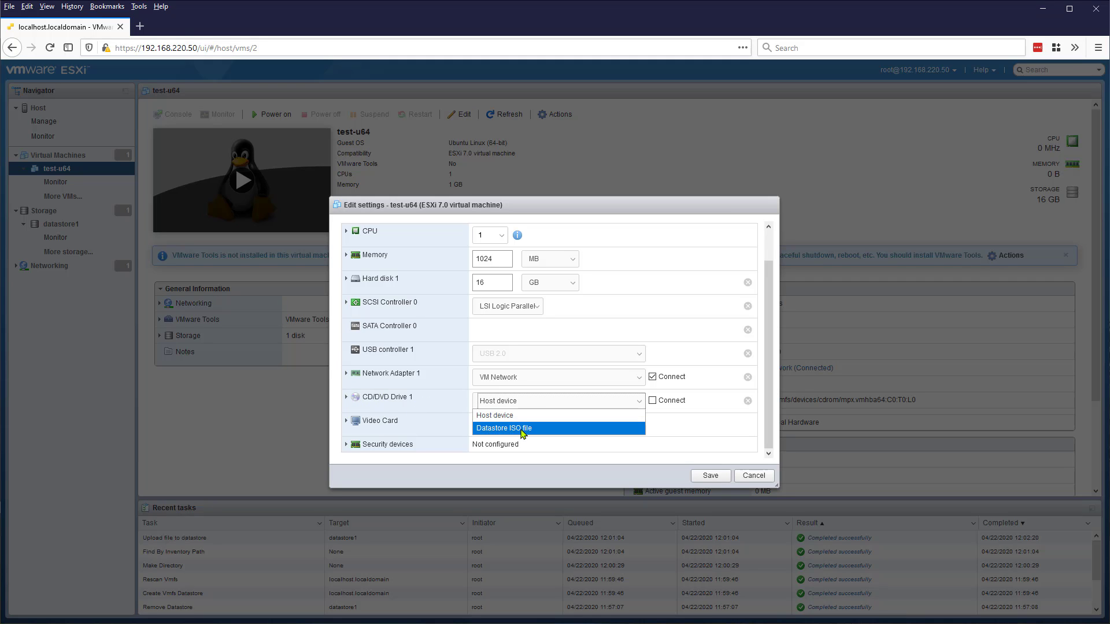
{"action": "left_click", "coordinate": [523, 429]}
{"action": "left_click", "coordinate": [467, 256]}
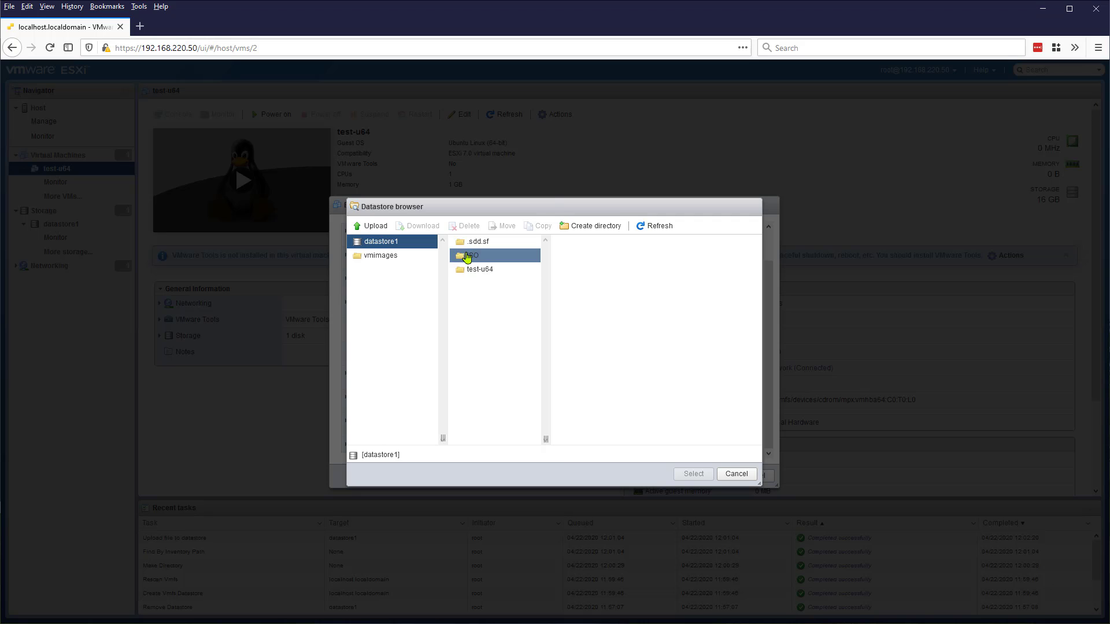
{"action": "left_click", "coordinate": [572, 242]}
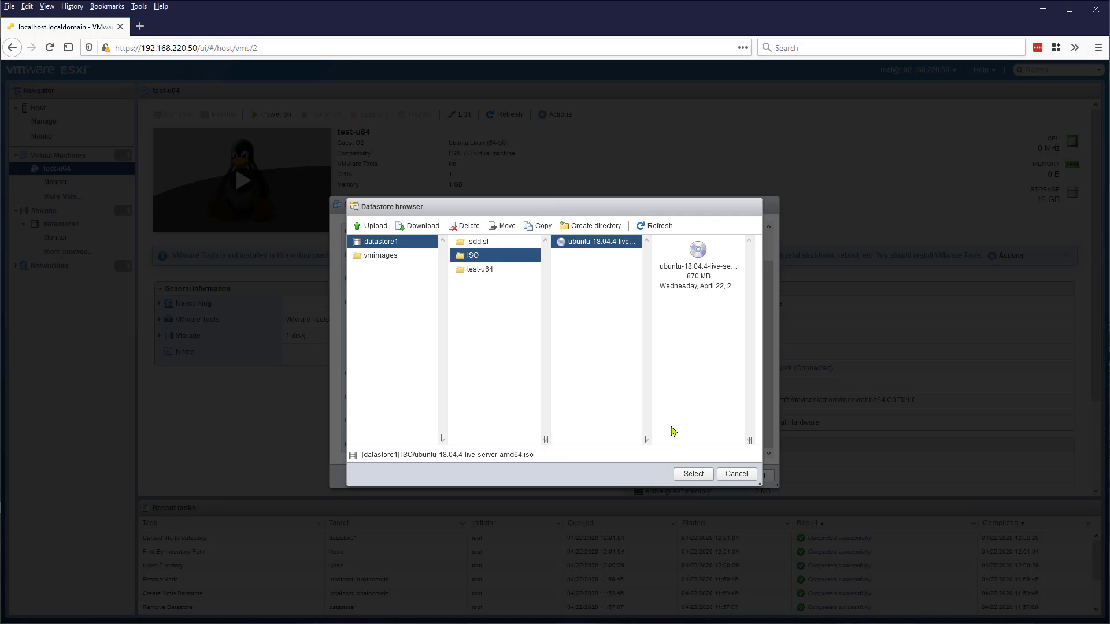
{"action": "left_click", "coordinate": [692, 473]}
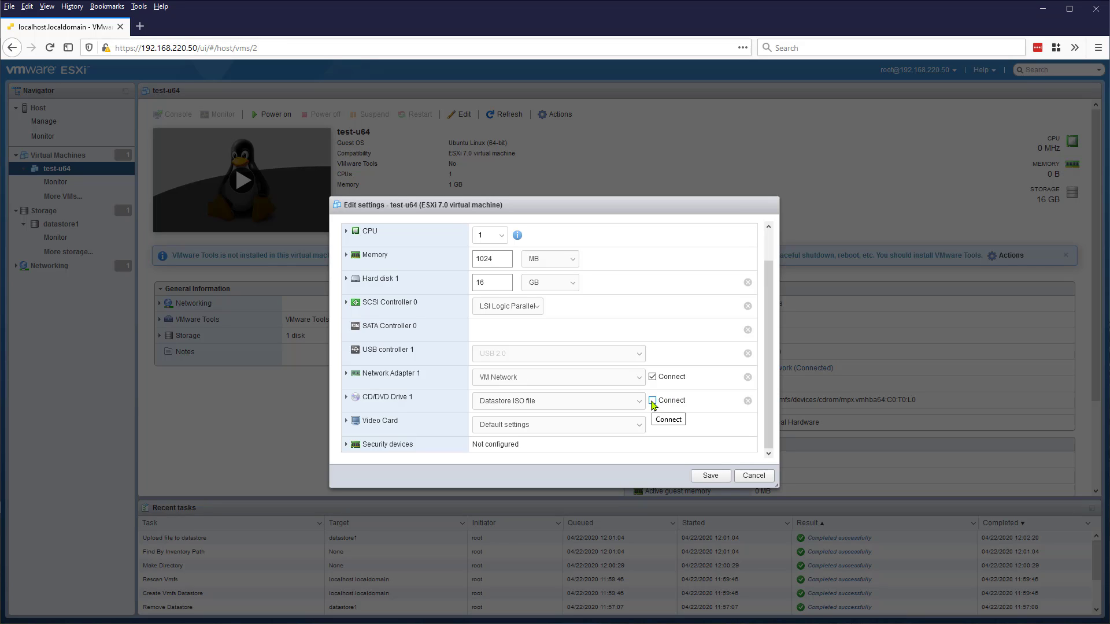
{"action": "left_click", "coordinate": [652, 402]}
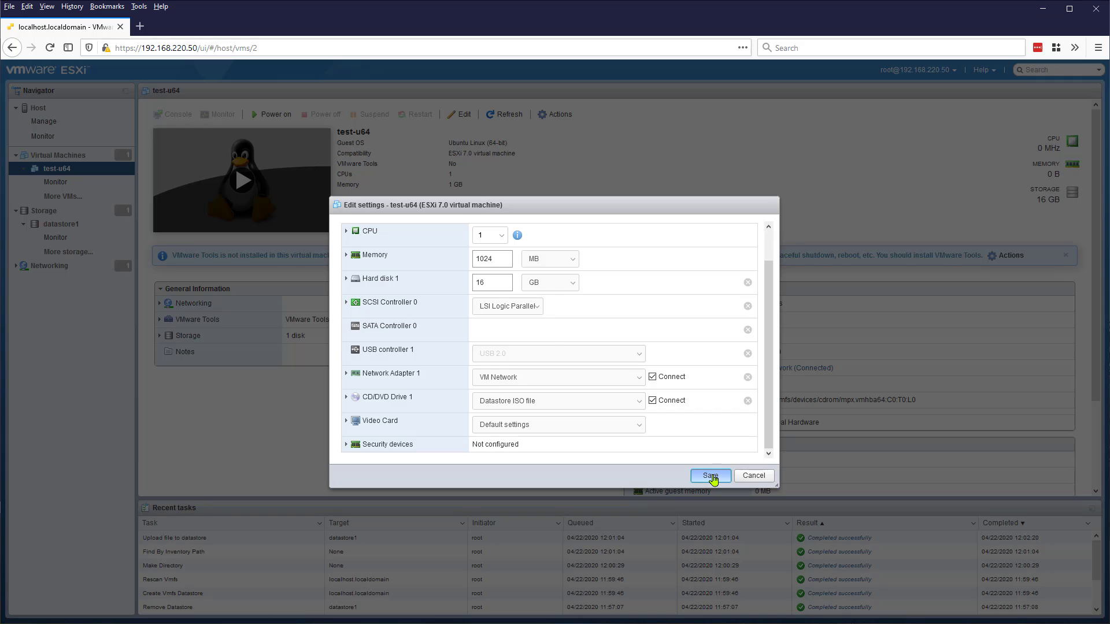
{"action": "left_click", "coordinate": [710, 476]}
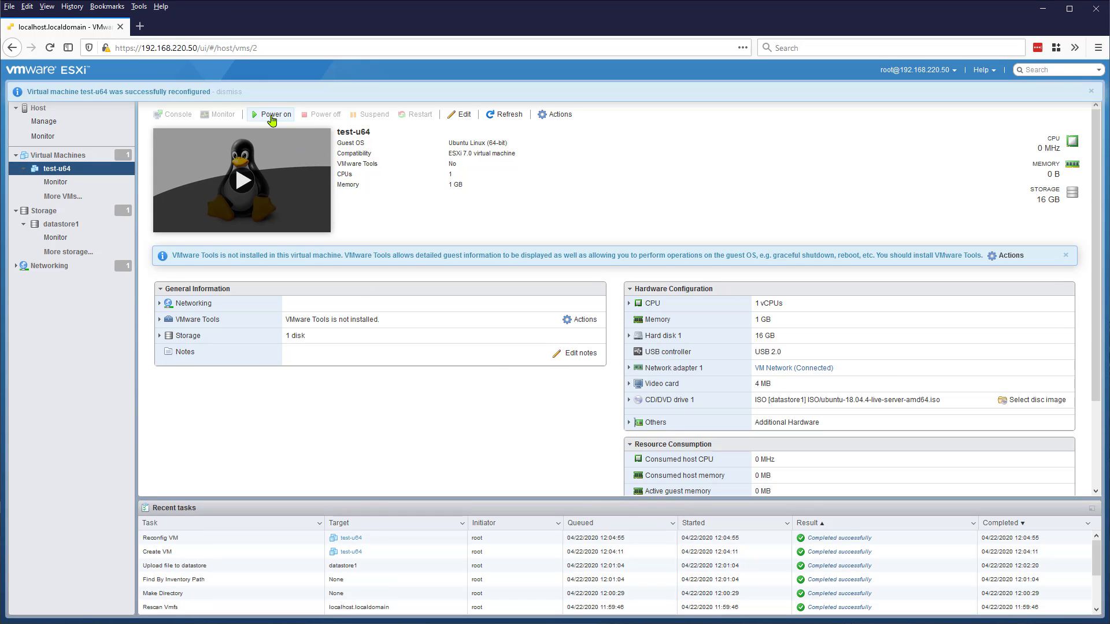
- Power on test-u64 and open its console in a separate window
{"action": "left_click", "coordinate": [270, 116]}
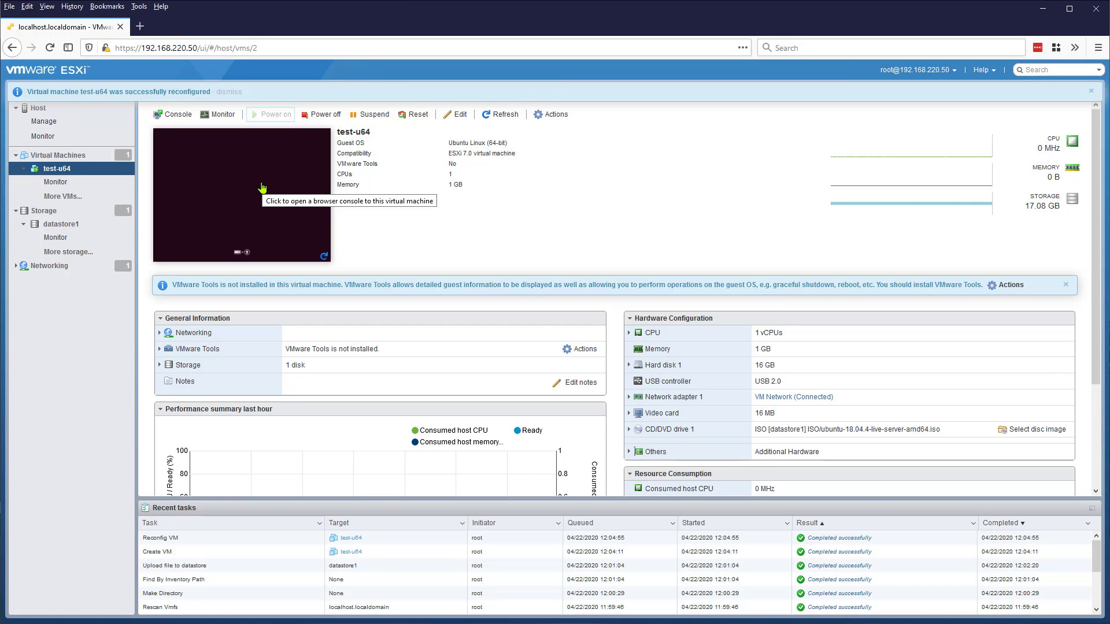
{"action": "left_click", "coordinate": [262, 188]}
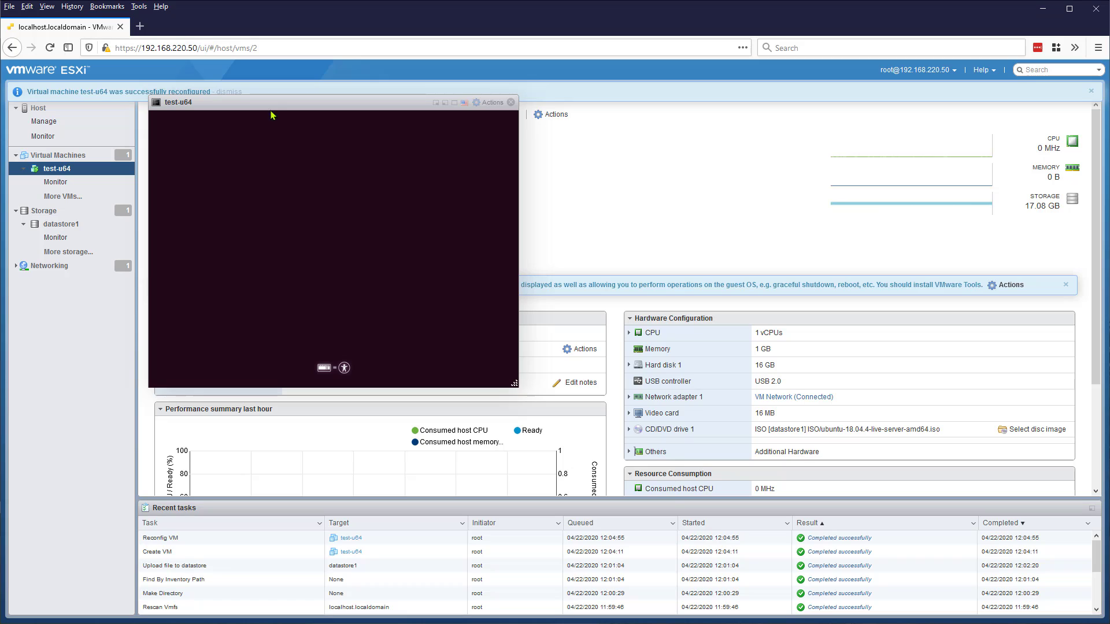
{"action": "left_click_drag", "start_coordinate": [280, 114], "coordinate": [665, 149]}
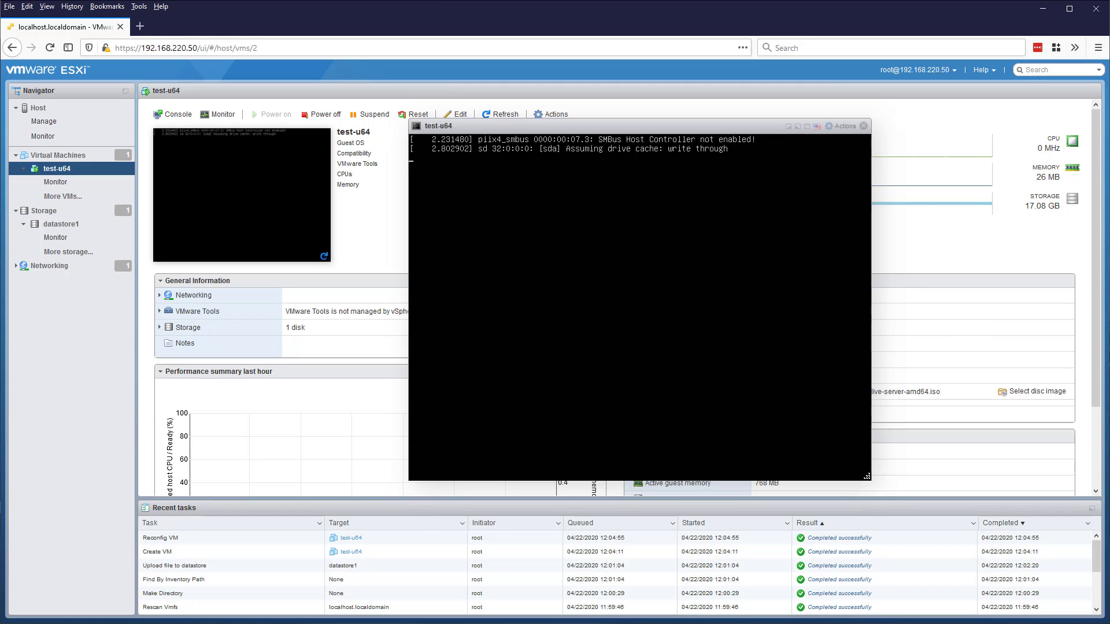
- Install Ubuntu in English with server name its-test1 and the user profile, then reboot
{"action": "key", "text": "Return"}
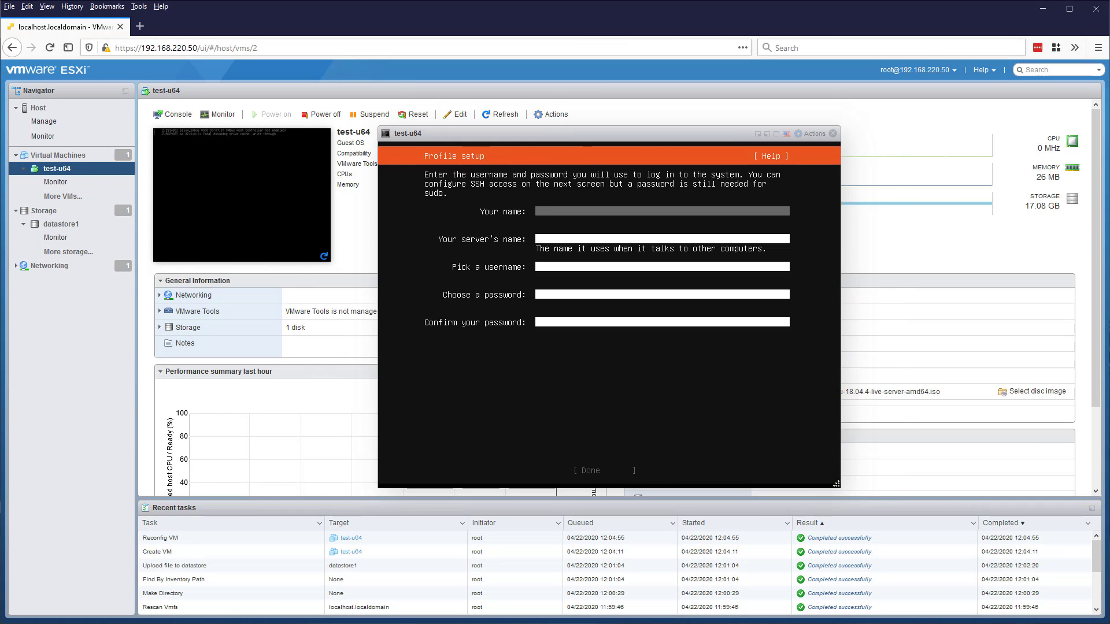
{"action": "type", "text": "itsclass"}
{"action": "key", "text": "Tab"}
{"action": "type", "text": "its-test1"}
{"action": "key", "text": "Tab"}
{"action": "type", "text": "itsclass"}
{"action": "key", "text": "Tab"}
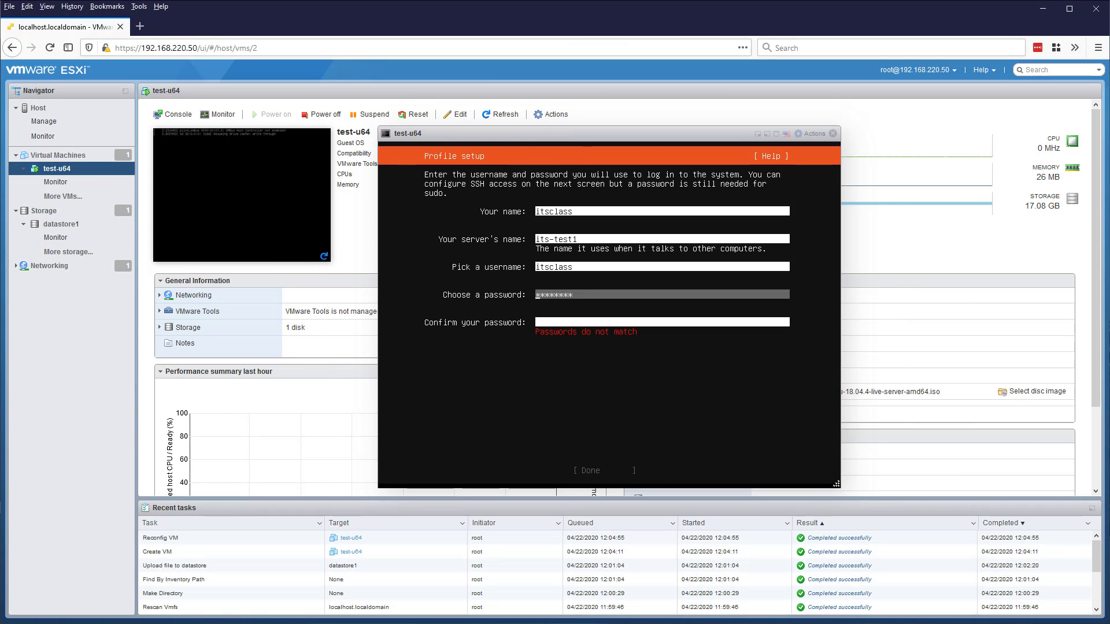
{"action": "key", "text": "Return"}
{"action": "key", "text": "Return"}
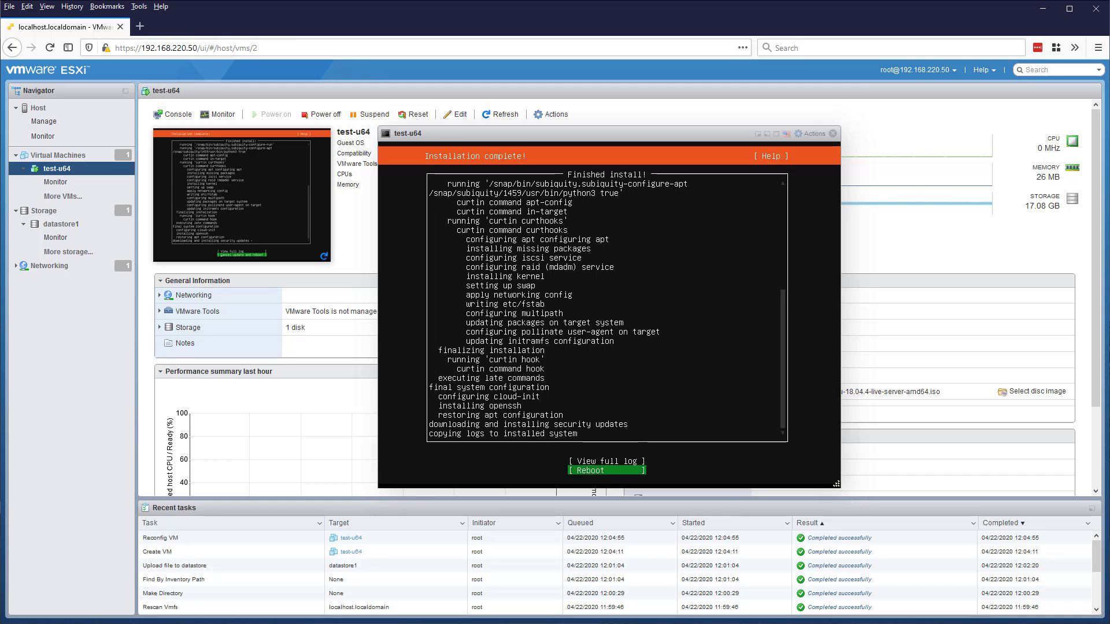
{"action": "key", "text": "Return"}
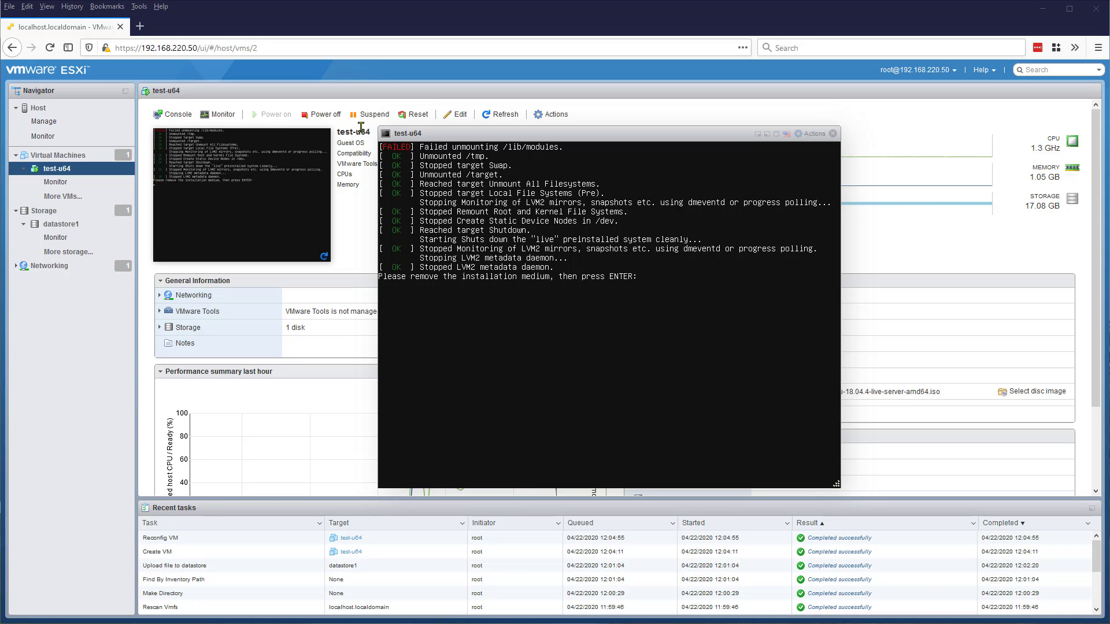
- Switch test-u64's CD/DVD Drive 1 from the ISO to Host device, save, and reboot to the its-test1 login prompt
{"action": "left_click", "coordinate": [457, 114]}
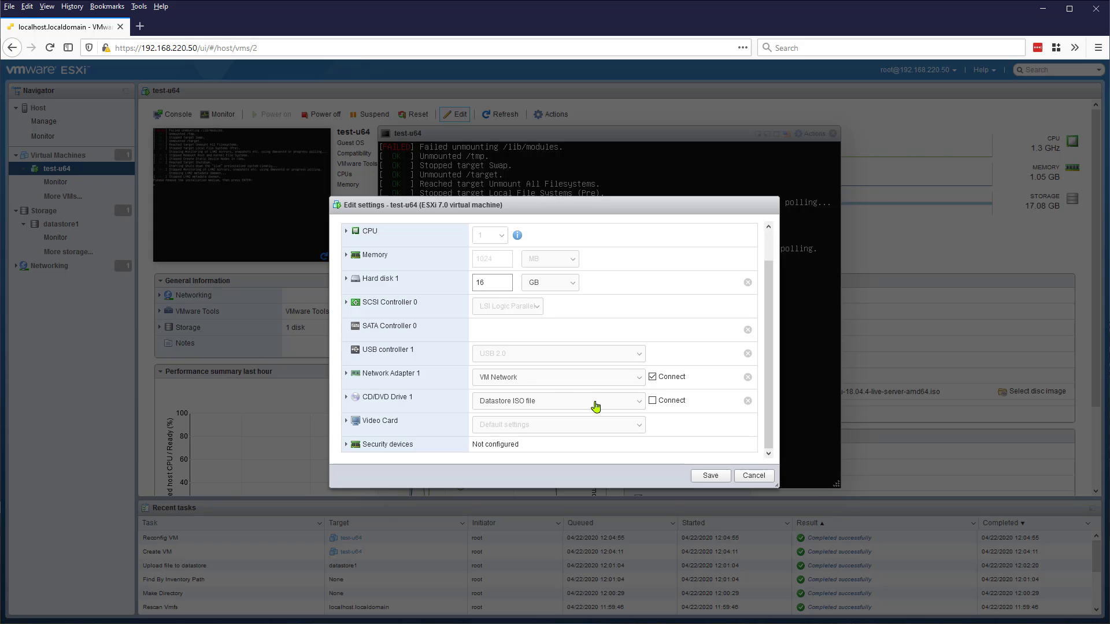
{"action": "left_click", "coordinate": [593, 402]}
{"action": "left_click", "coordinate": [585, 420]}
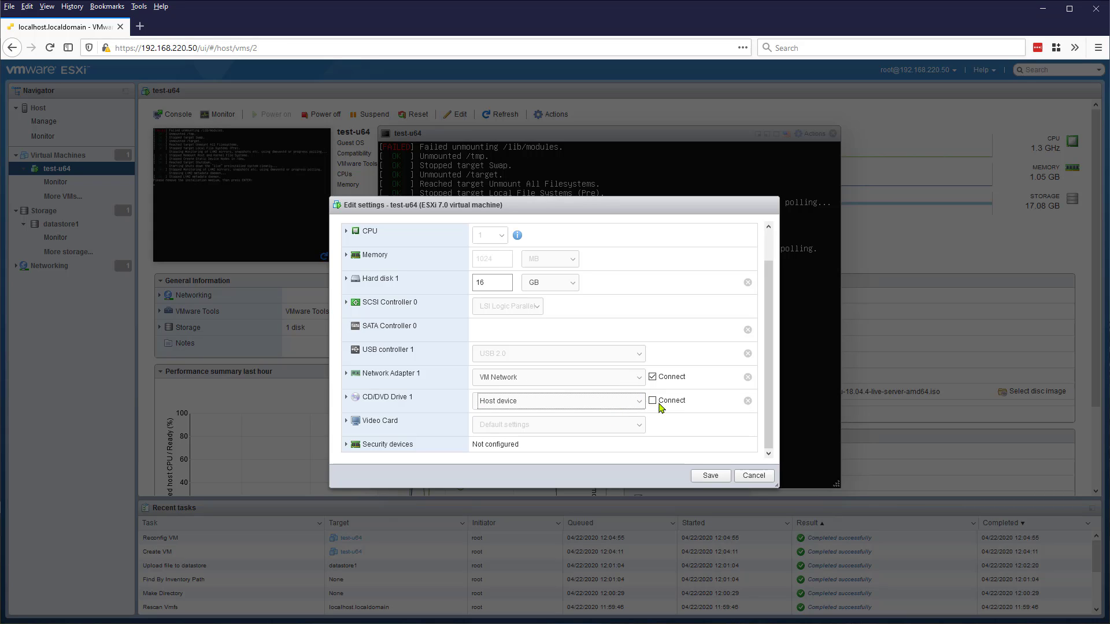
{"action": "left_click", "coordinate": [714, 476]}
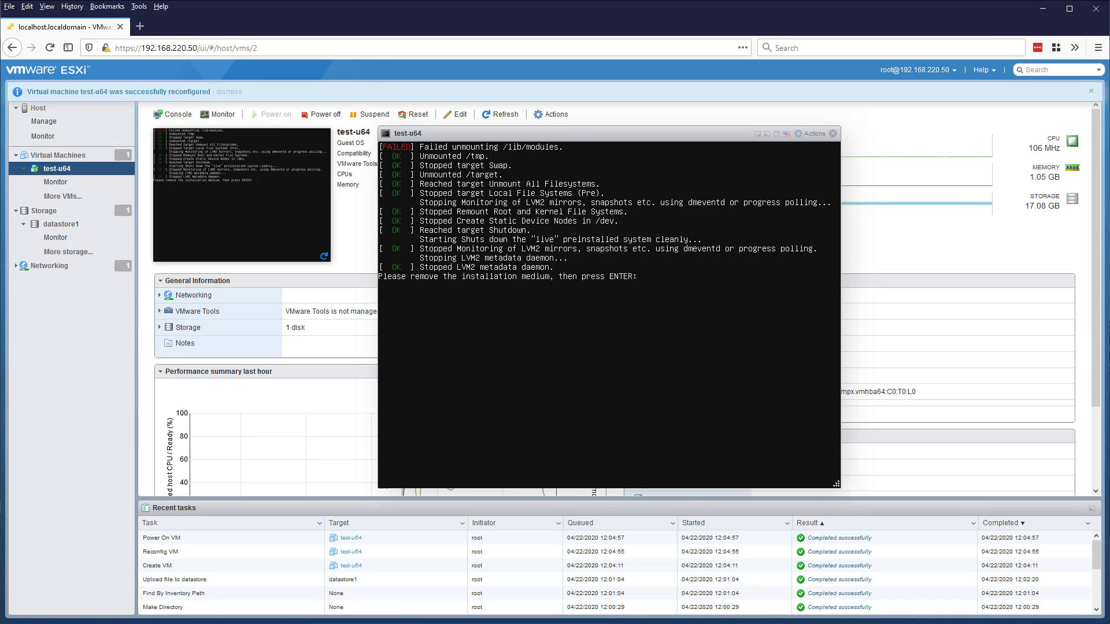
{"action": "key", "text": "Return"}
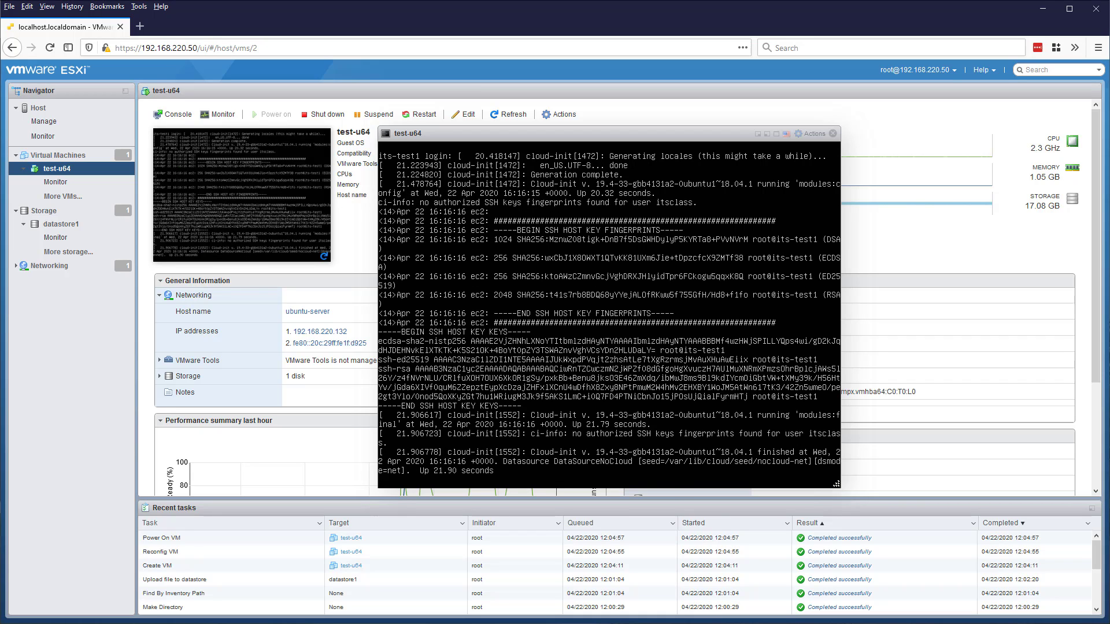
{"action": "key", "text": "Return"}
{"action": "key", "text": "Return"}
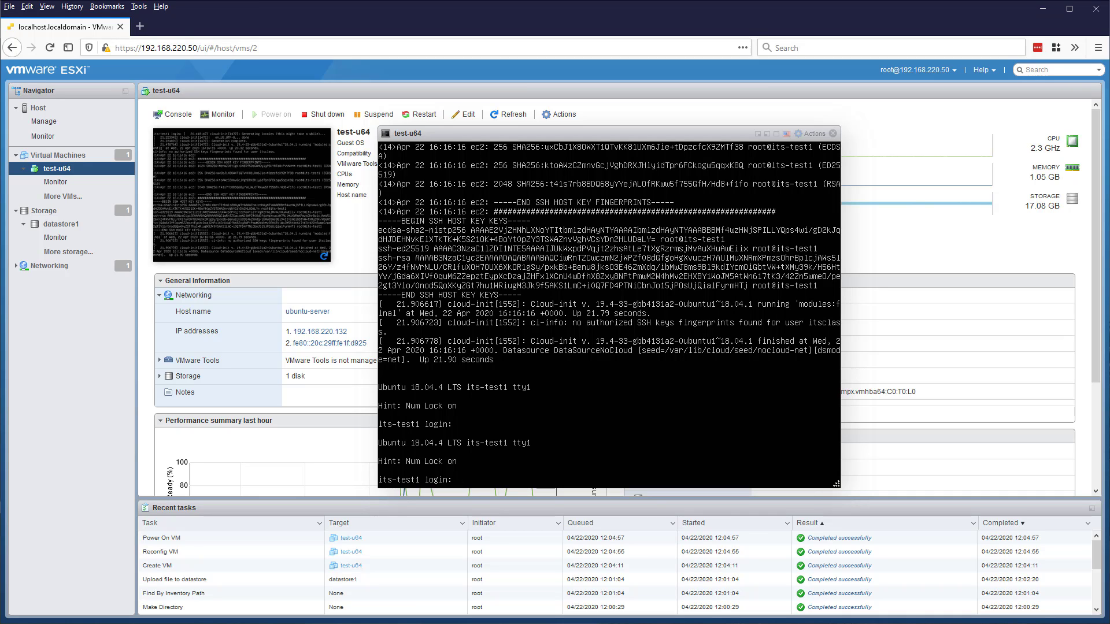
- Close the test-u64 console and go to the Host summary page
{"action": "left_click", "coordinate": [832, 133]}
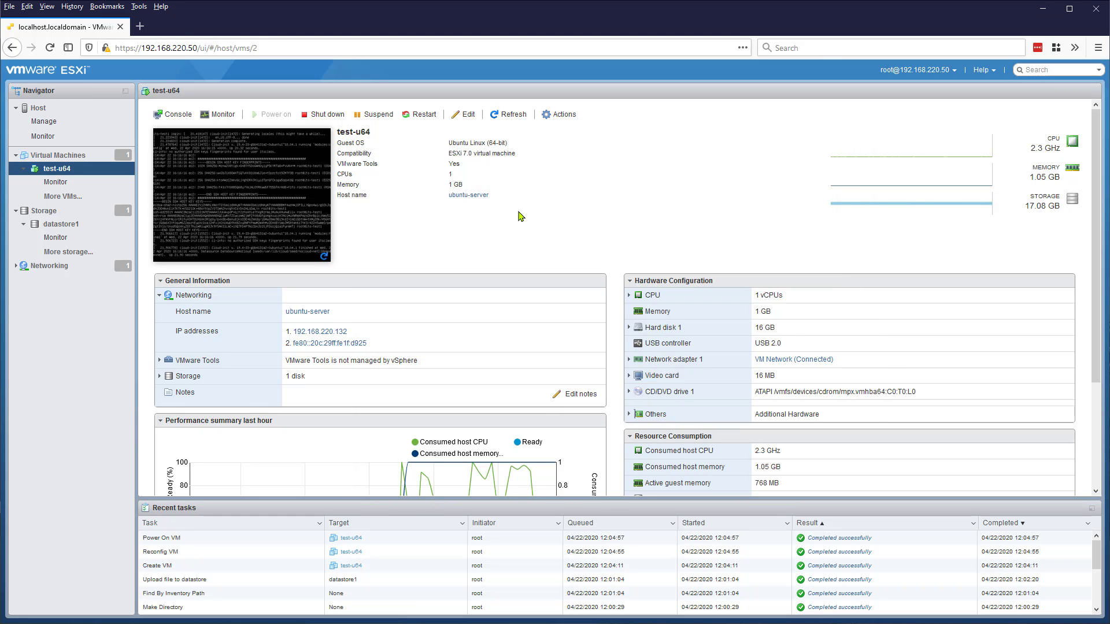
{"action": "scroll", "coordinate": [563, 236], "scroll_direction": "down", "scroll_amount": 4}
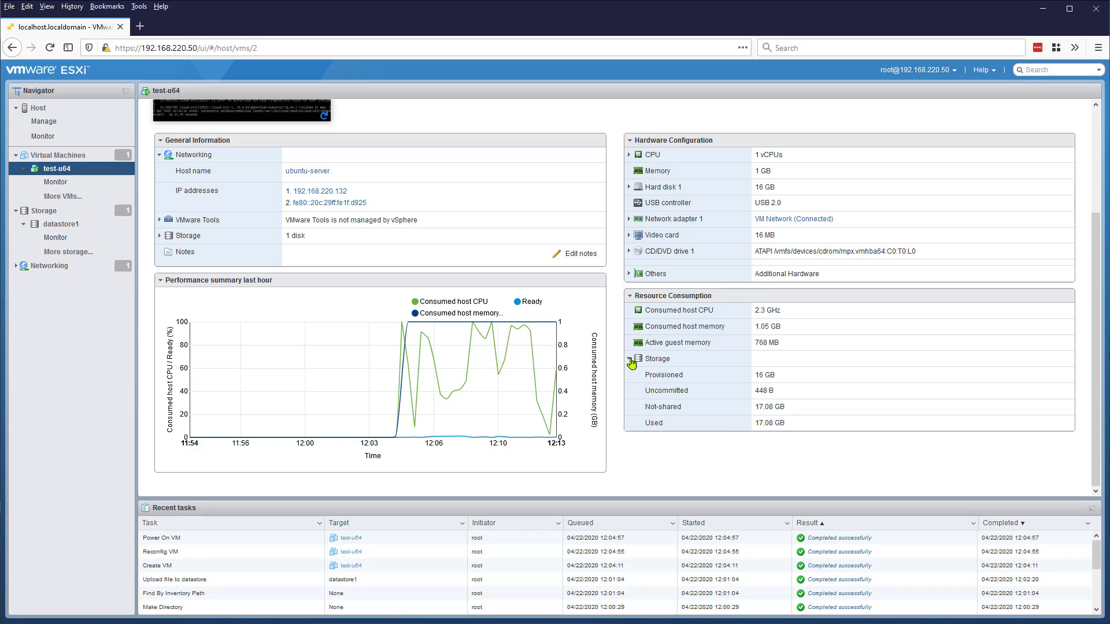
{"action": "scroll", "coordinate": [630, 364], "scroll_direction": "up", "scroll_amount": 4}
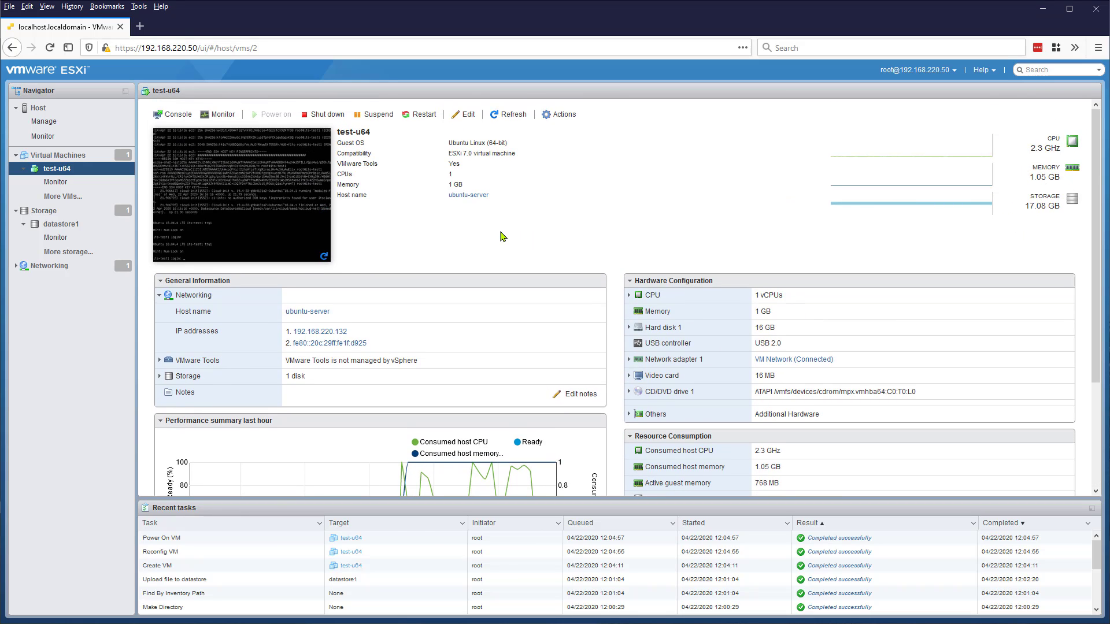
{"action": "left_click", "coordinate": [38, 109]}
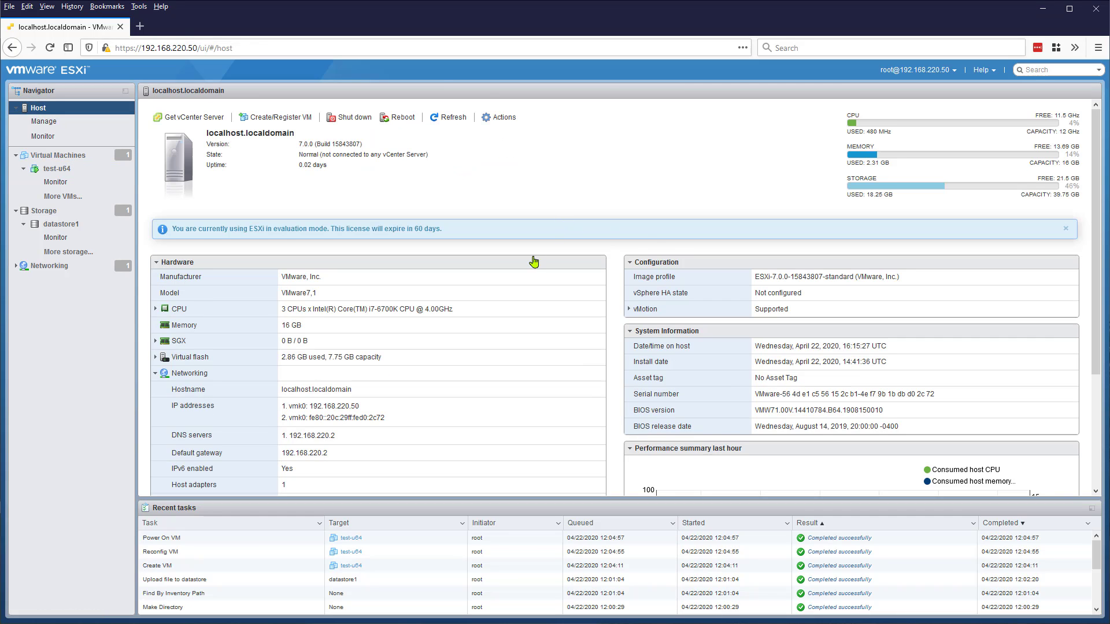
- Collapse the test-u64, datastore1 and Storage navigator entries, then open test-u64's summary from the VM list
{"action": "scroll", "coordinate": [532, 260], "scroll_direction": "down", "scroll_amount": 3}
{"action": "mouse_move", "coordinate": [1012, 438]}
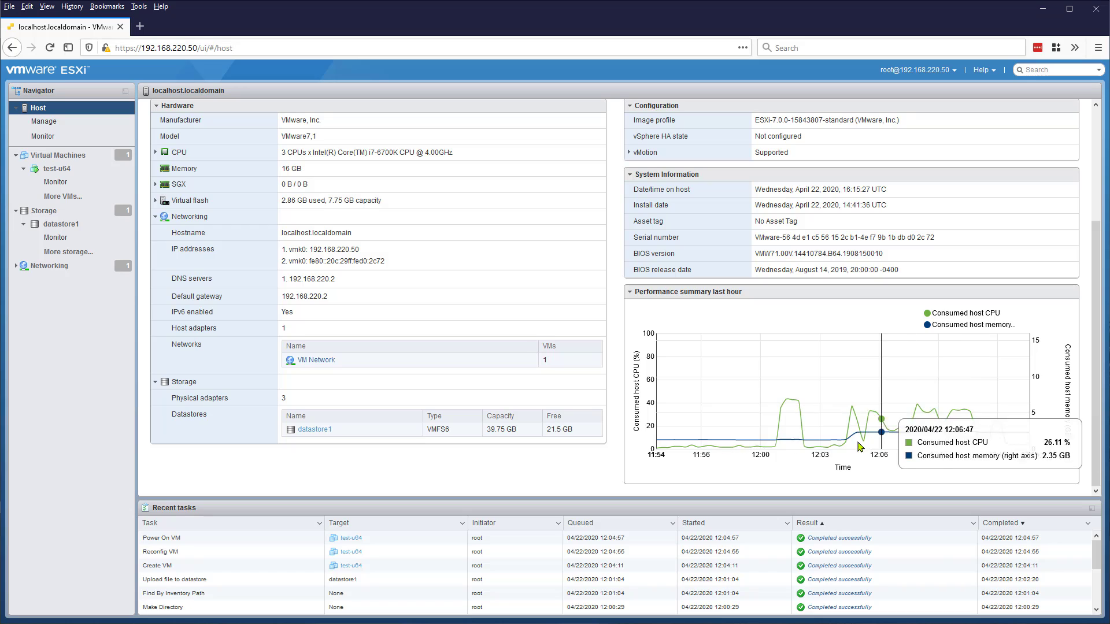
{"action": "left_click", "coordinate": [23, 169]}
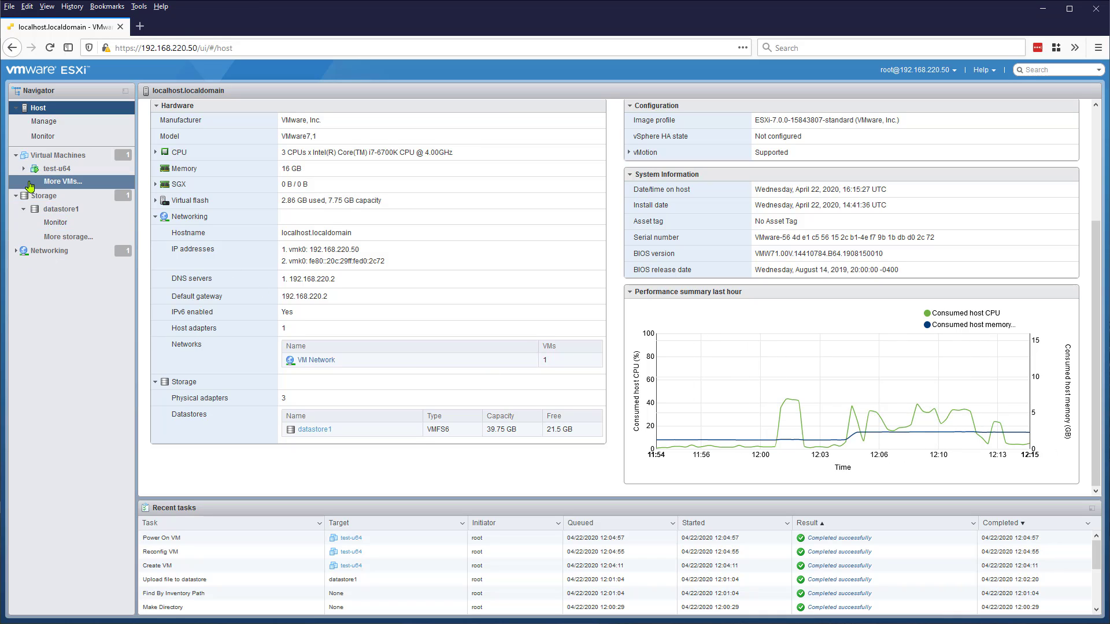
{"action": "left_click", "coordinate": [23, 210]}
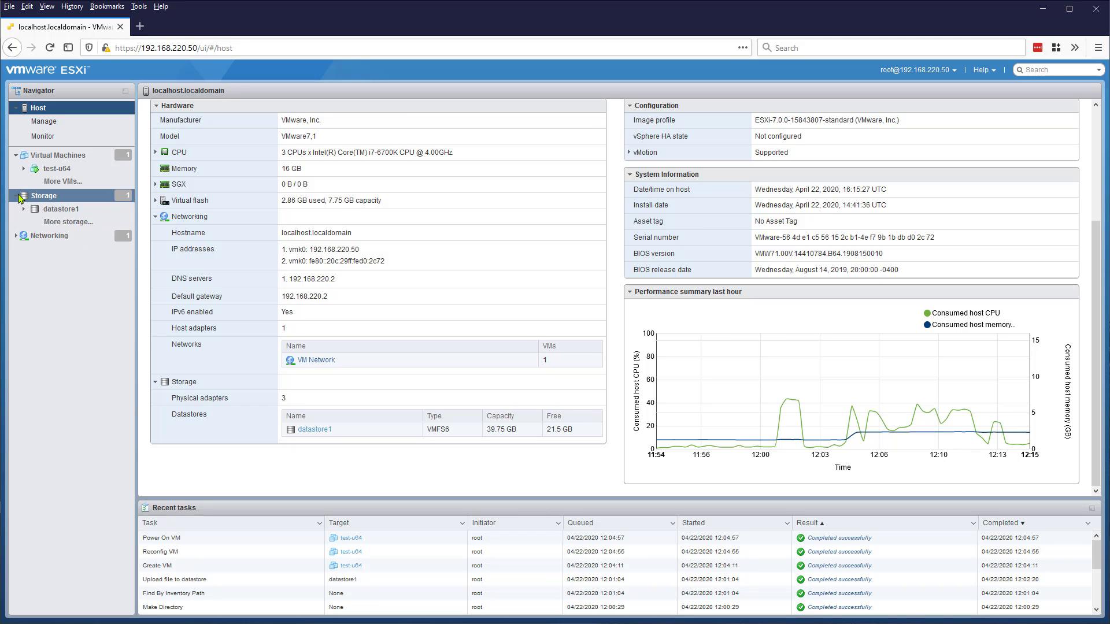
{"action": "left_click", "coordinate": [16, 197]}
{"action": "left_click", "coordinate": [49, 182]}
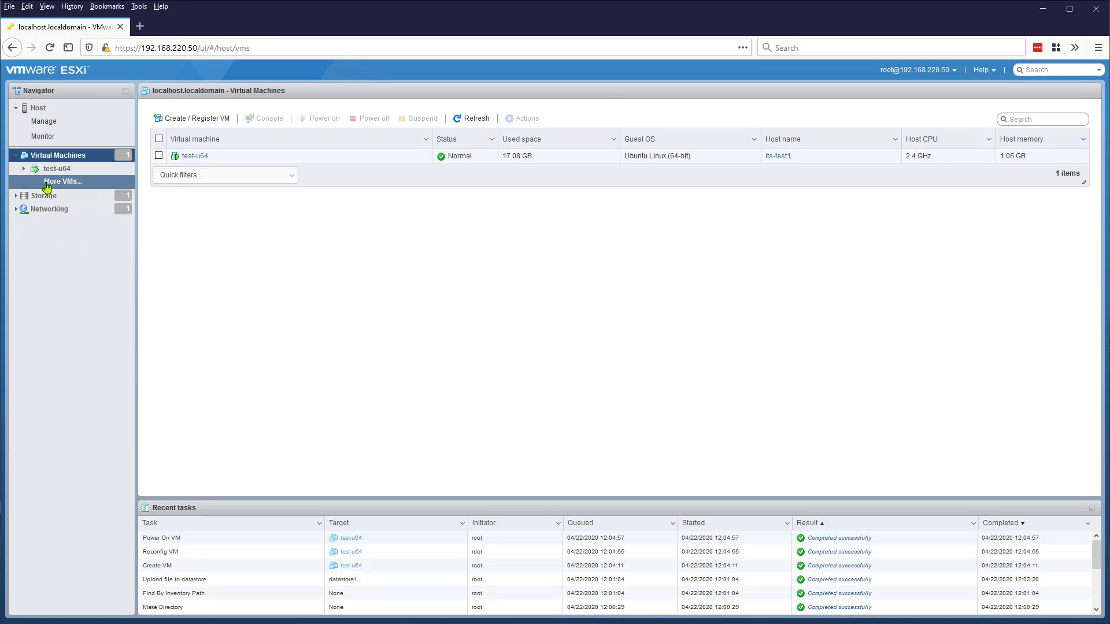
{"action": "left_click", "coordinate": [57, 168]}
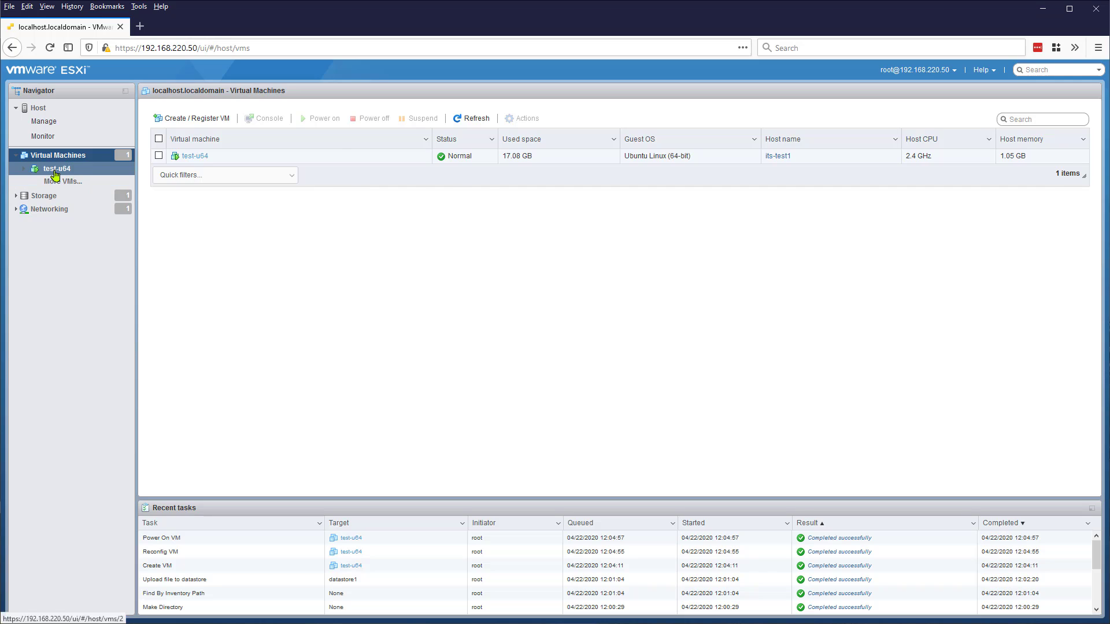